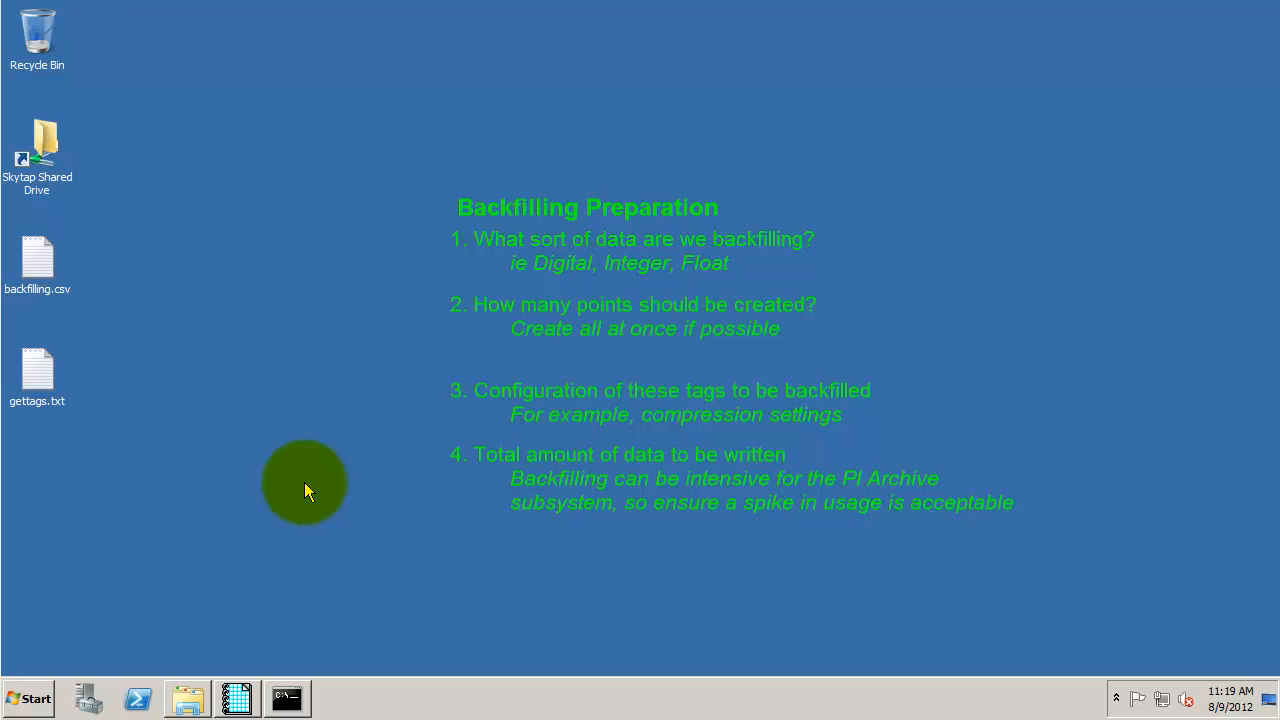
- Review the trend in PI ProcessBook and the pointsource and scan columns of backfilling.csv in Excel, and minimize both windows
{"action": "left_click", "coordinate": [237, 697]}
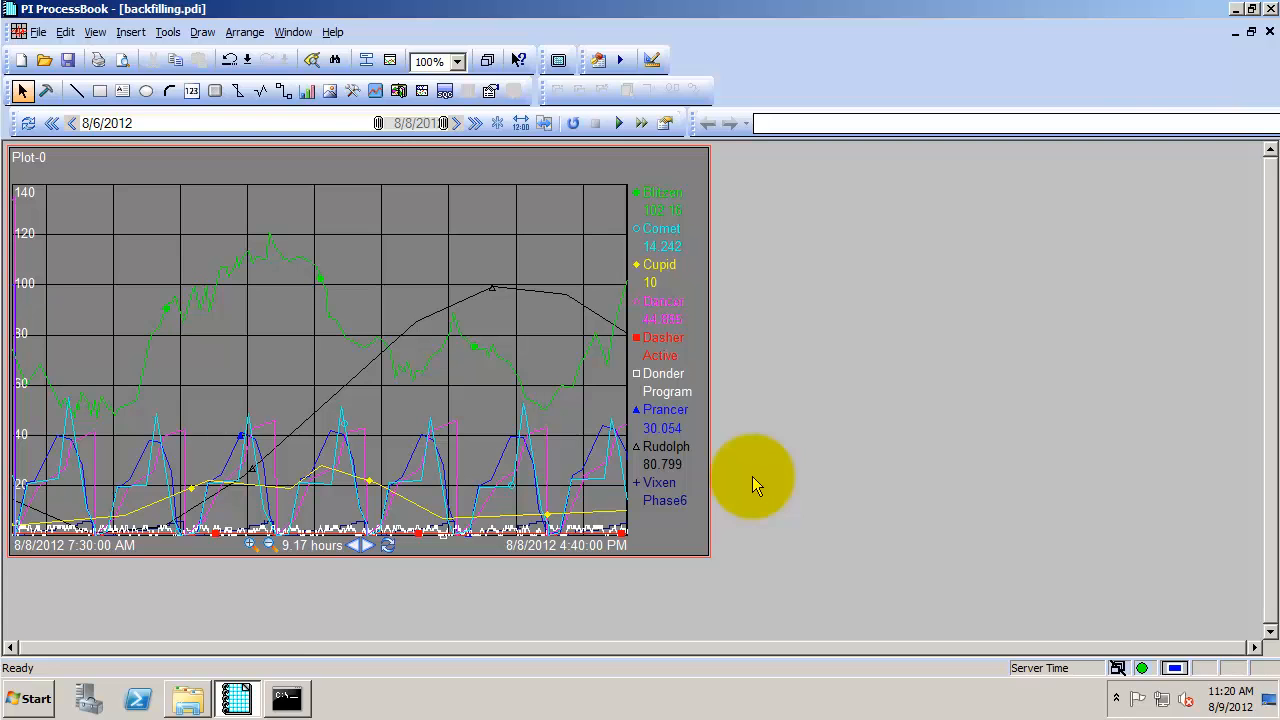
{"action": "key", "text": "alt+Tab"}
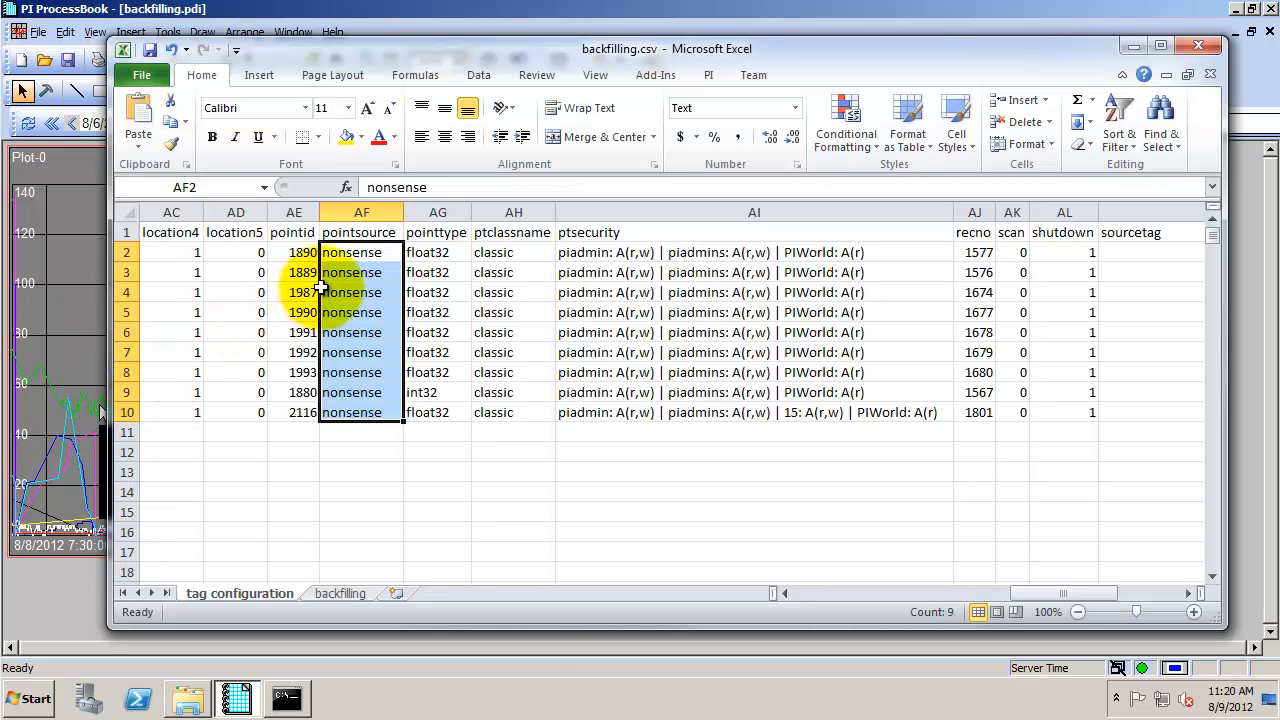
{"action": "left_click_drag", "start_coordinate": [369, 258], "coordinate": [372, 365]}
{"action": "left_click", "coordinate": [372, 368]}
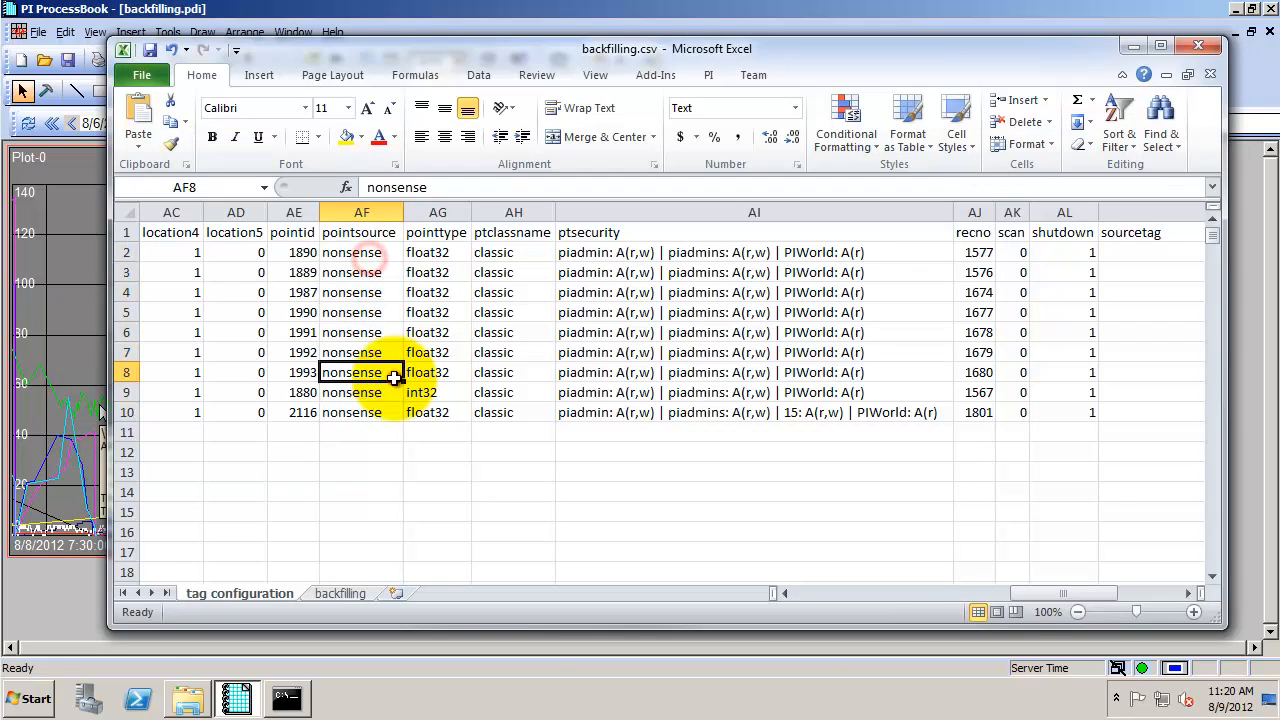
{"action": "left_click", "coordinate": [1020, 256]}
{"action": "left_click_drag", "start_coordinate": [1020, 260], "coordinate": [1020, 409]}
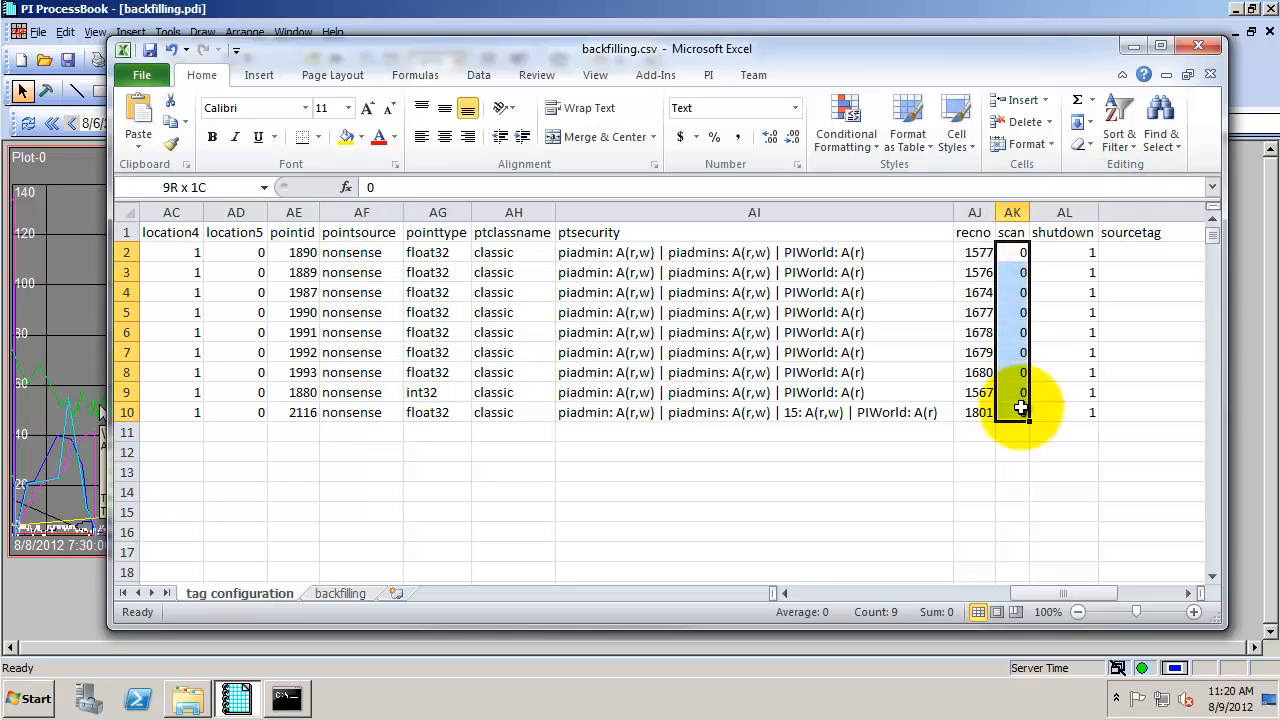
{"action": "left_click", "coordinate": [1131, 47]}
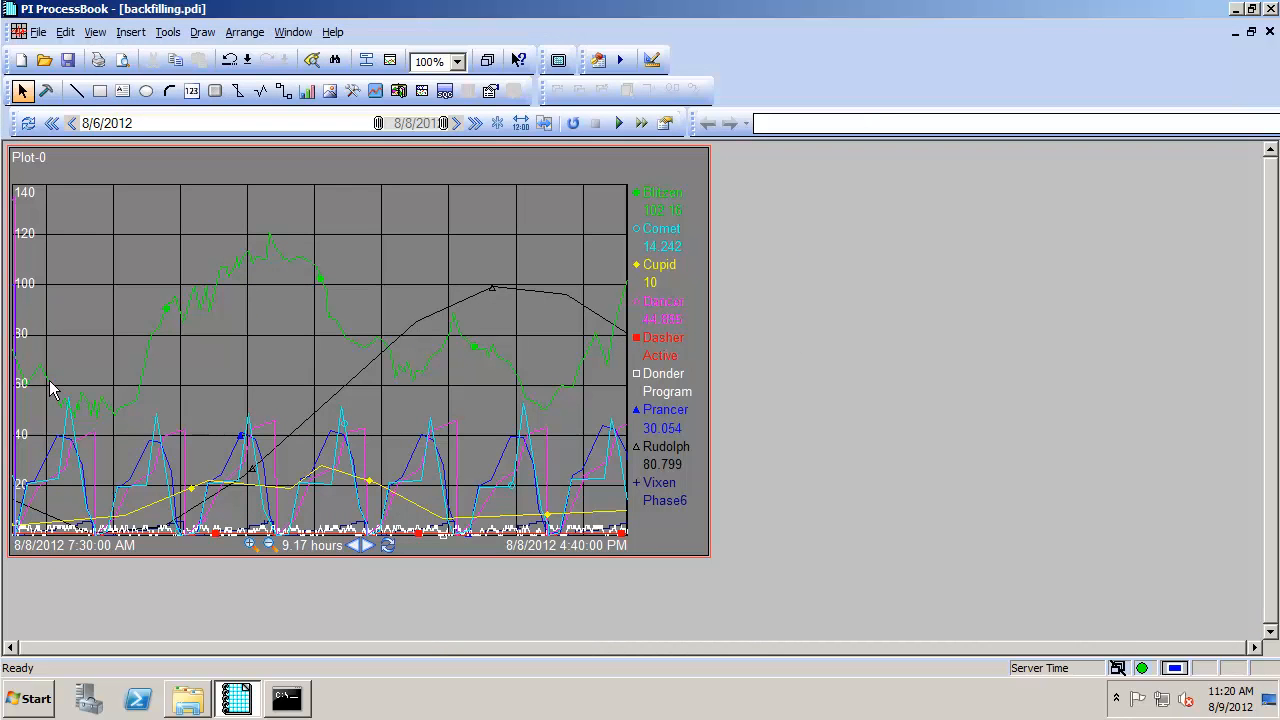
{"action": "left_click", "coordinate": [1238, 12]}
- Open PI System Management Tools and display the server's archives list under Operation
{"action": "left_click", "coordinate": [30, 697]}
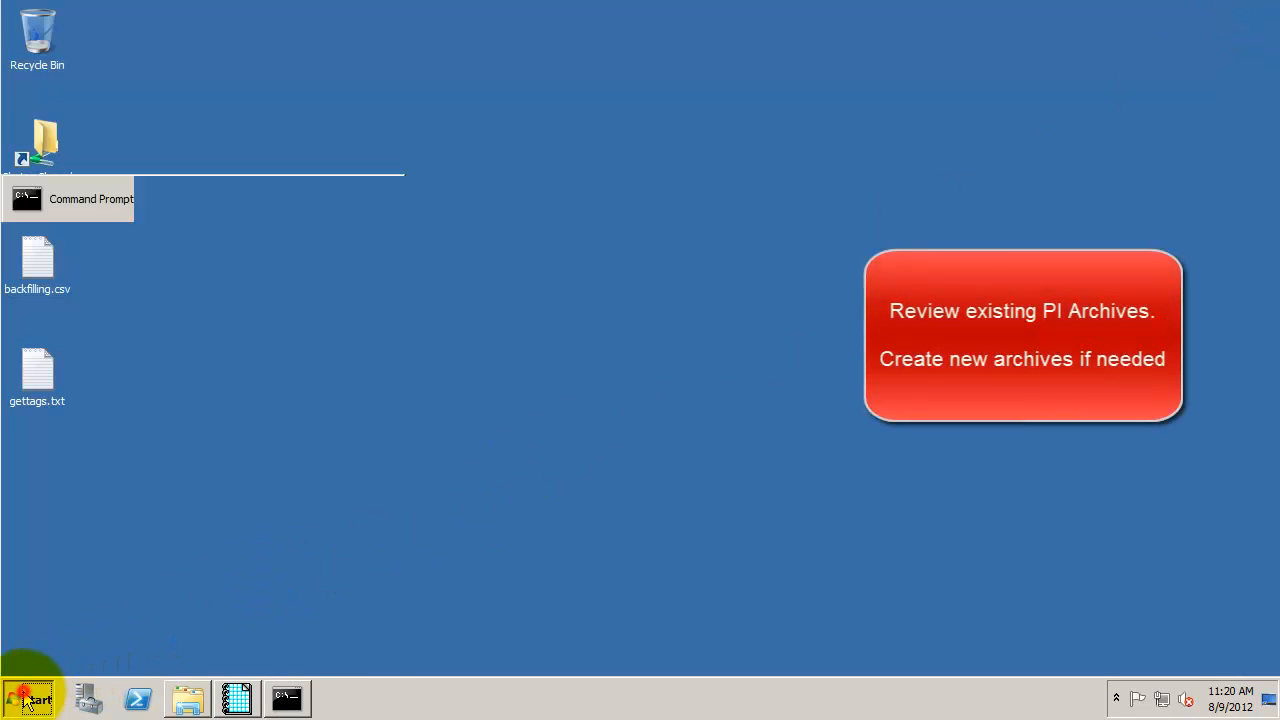
{"action": "left_click", "coordinate": [100, 250]}
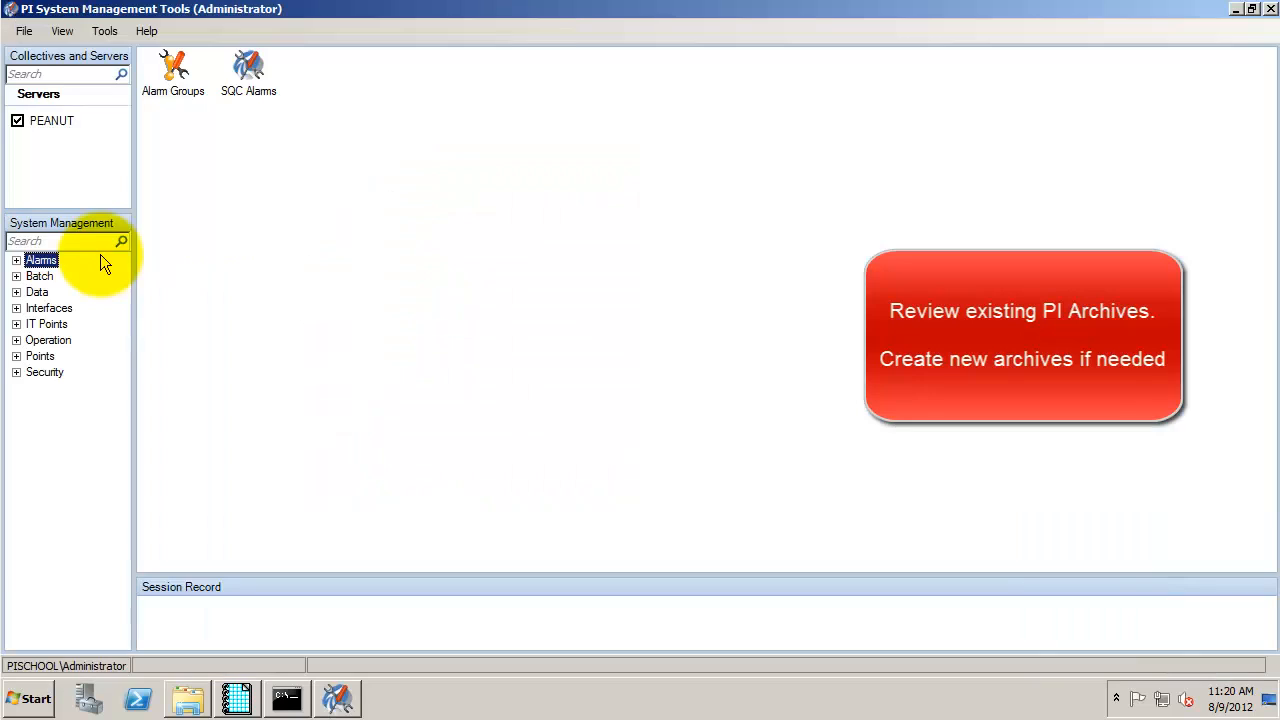
{"action": "left_click", "coordinate": [16, 340]}
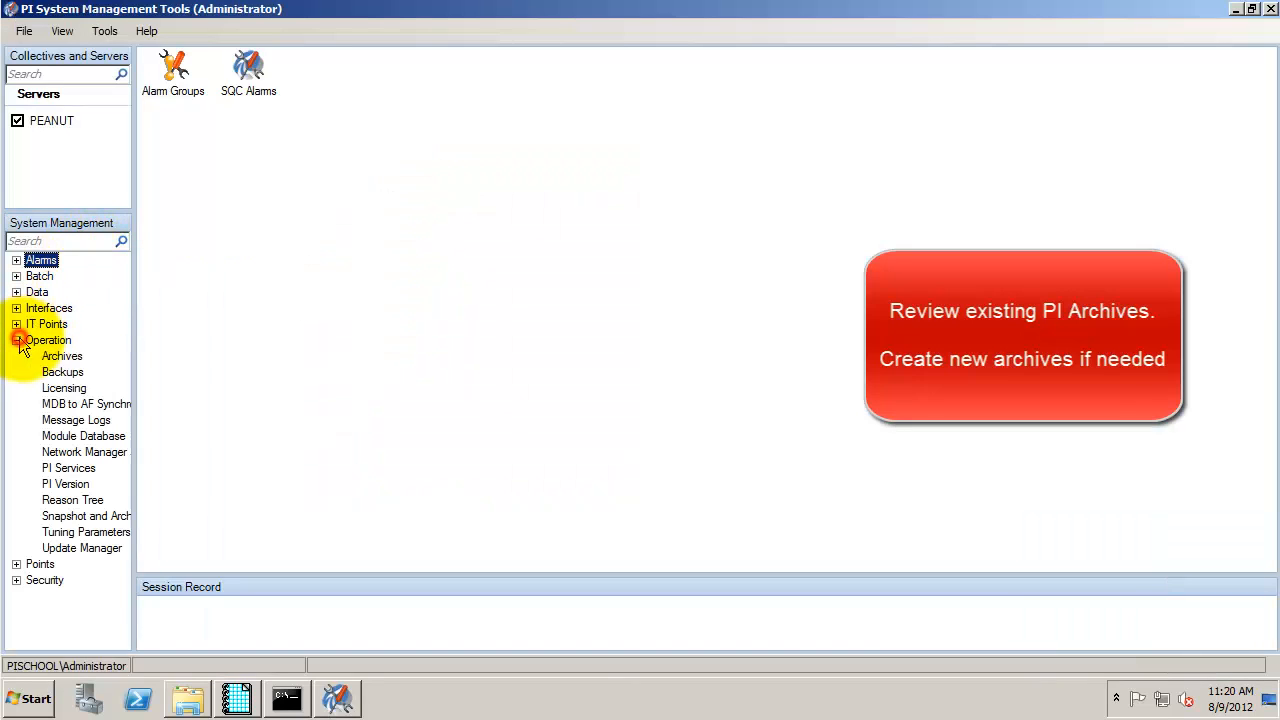
{"action": "left_click", "coordinate": [60, 356]}
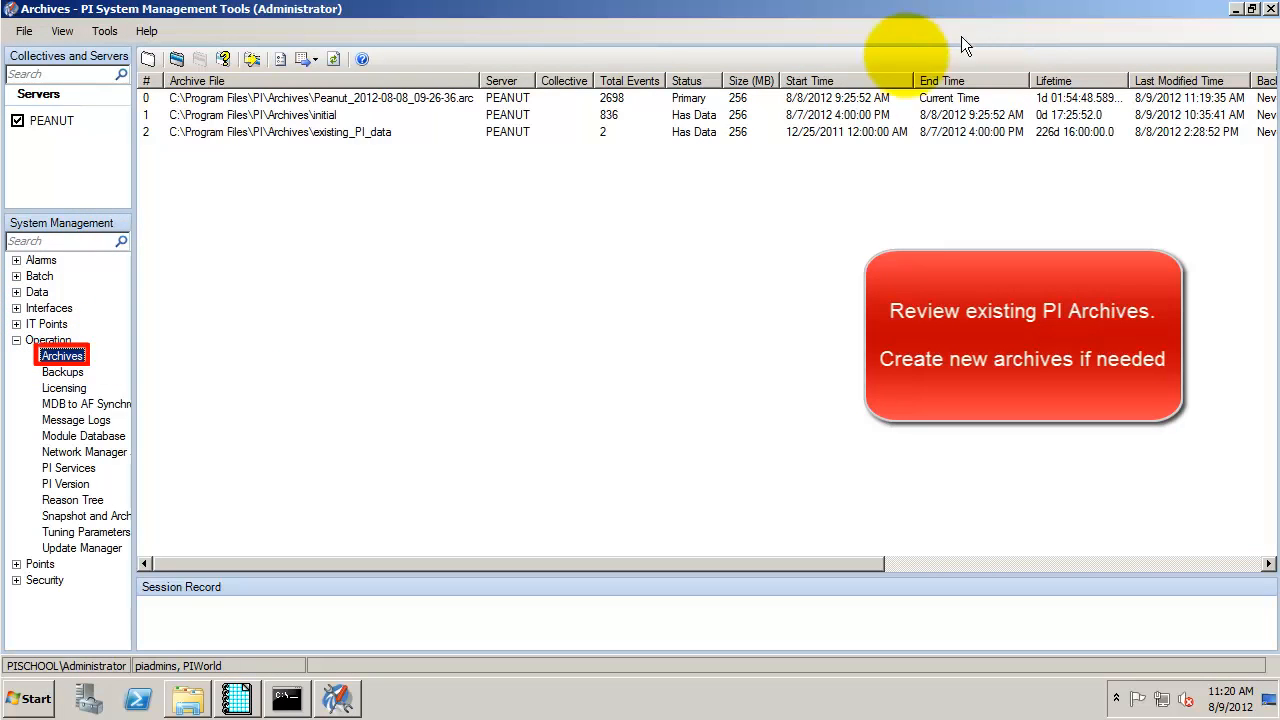
- Examine the start and end times of the existing archives, including the initial and existing_PI_data files
{"action": "left_click", "coordinate": [812, 114]}
{"action": "left_click", "coordinate": [905, 132]}
{"action": "left_click", "coordinate": [1000, 98]}
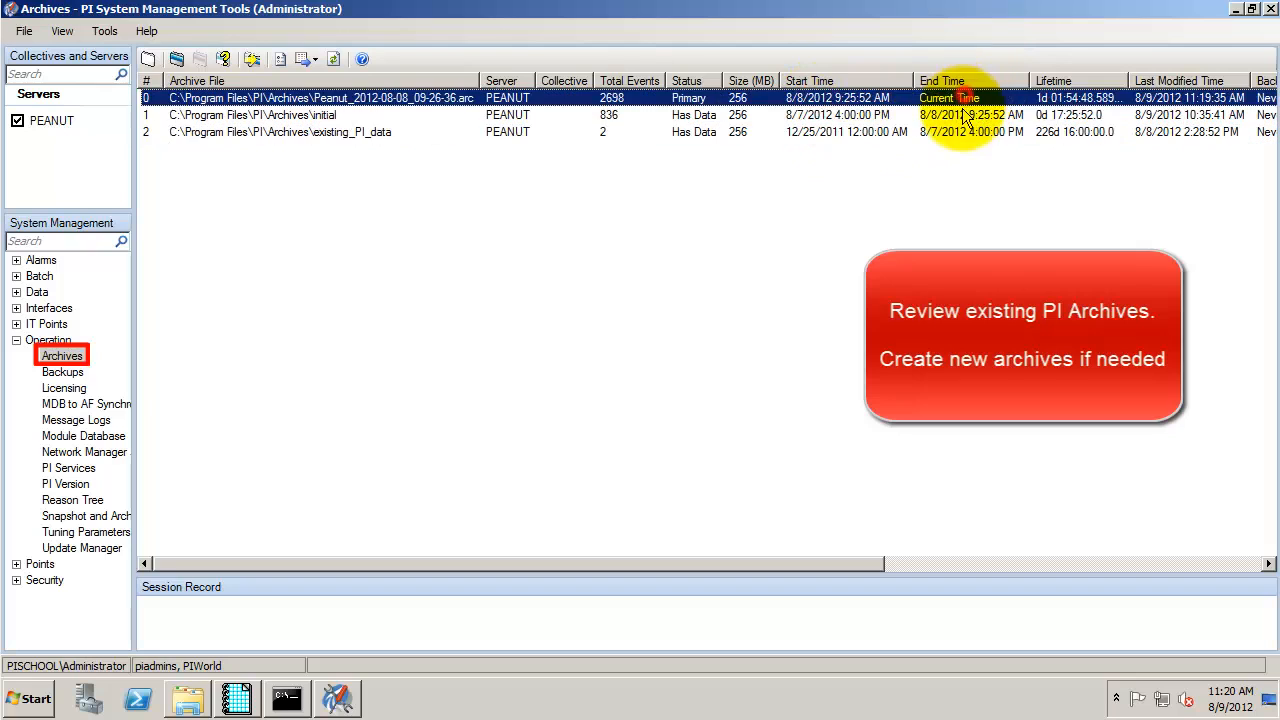
{"action": "left_click", "coordinate": [966, 132]}
{"action": "left_click", "coordinate": [42, 163]}
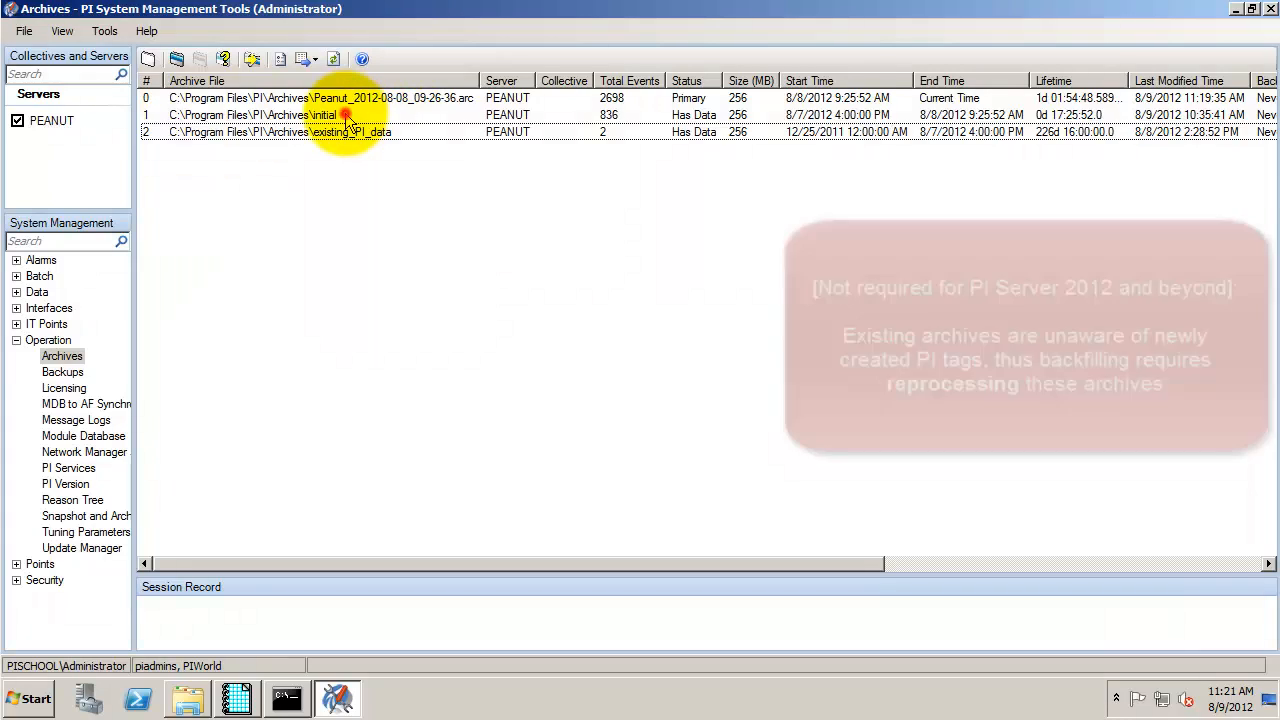
{"action": "left_click", "coordinate": [335, 115]}
{"action": "left_click", "coordinate": [342, 133]}
{"action": "left_click", "coordinate": [374, 235]}
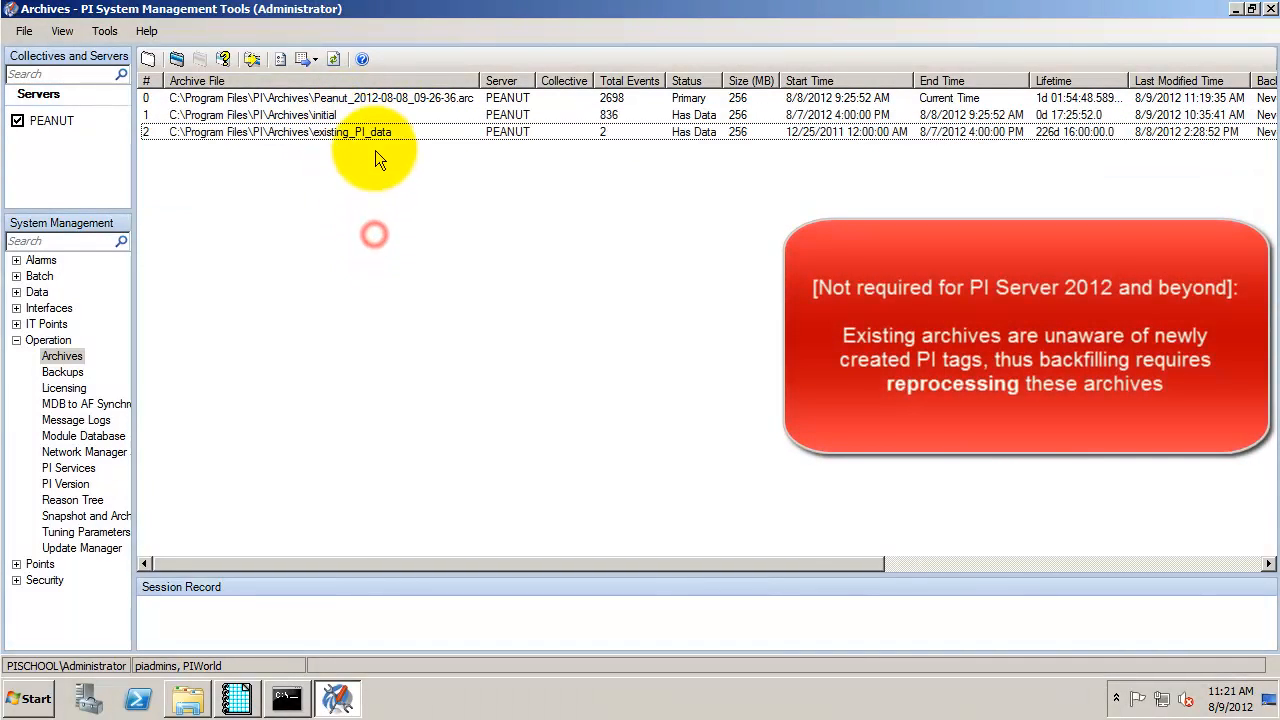
{"action": "left_click", "coordinate": [369, 134]}
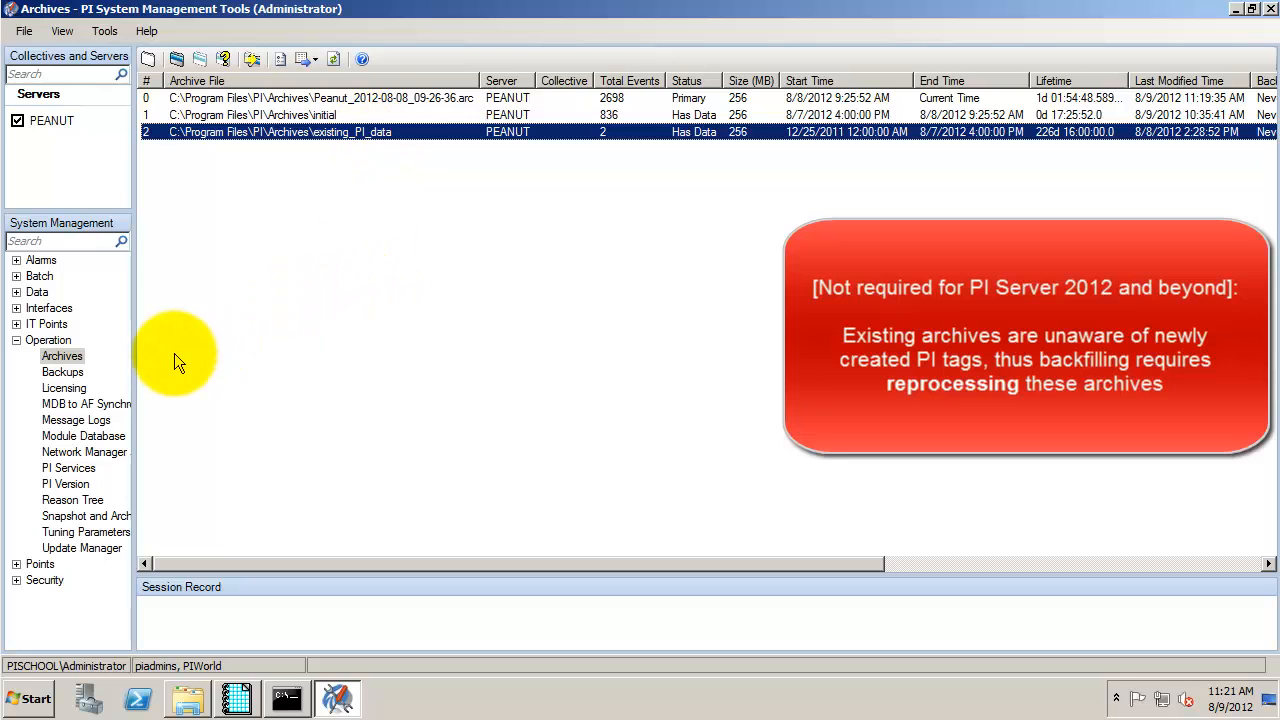
- Back up all components of the PEANUT server to C:\Program Files\PI\Backups
{"action": "left_click", "coordinate": [66, 373]}
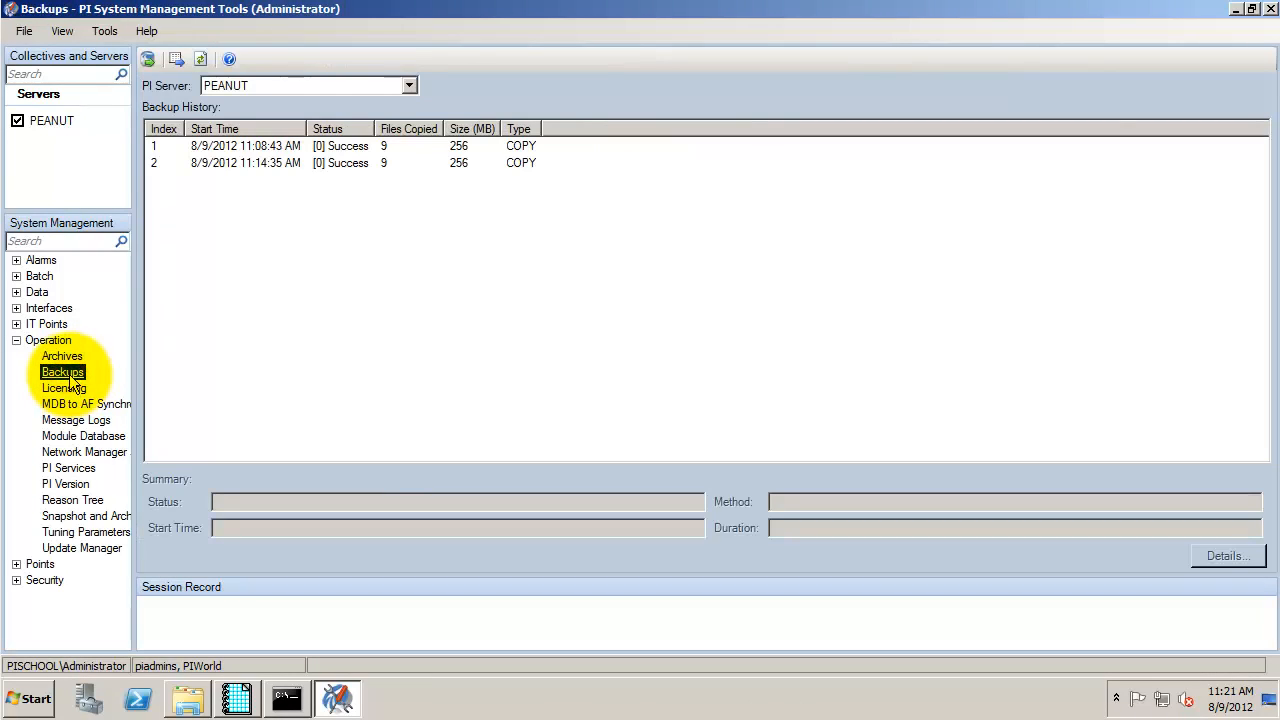
{"action": "left_click", "coordinate": [147, 59]}
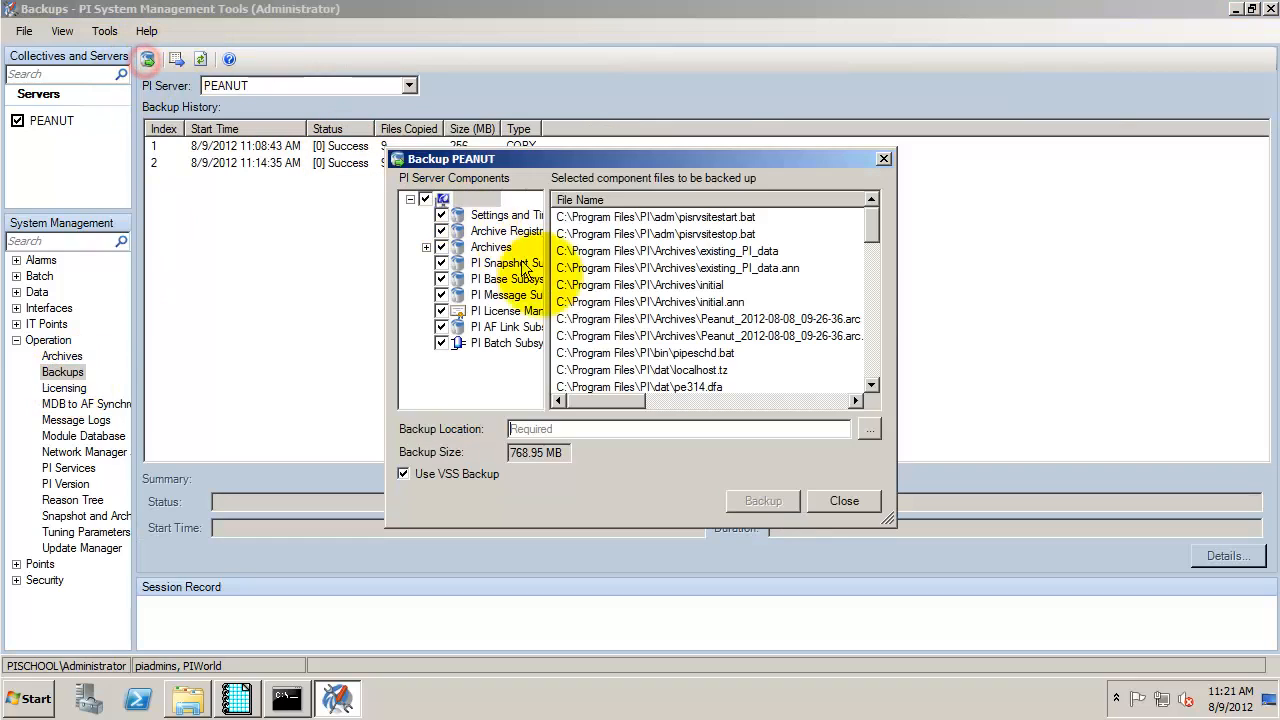
{"action": "left_click", "coordinate": [869, 428]}
{"action": "double_click", "coordinate": [568, 310]}
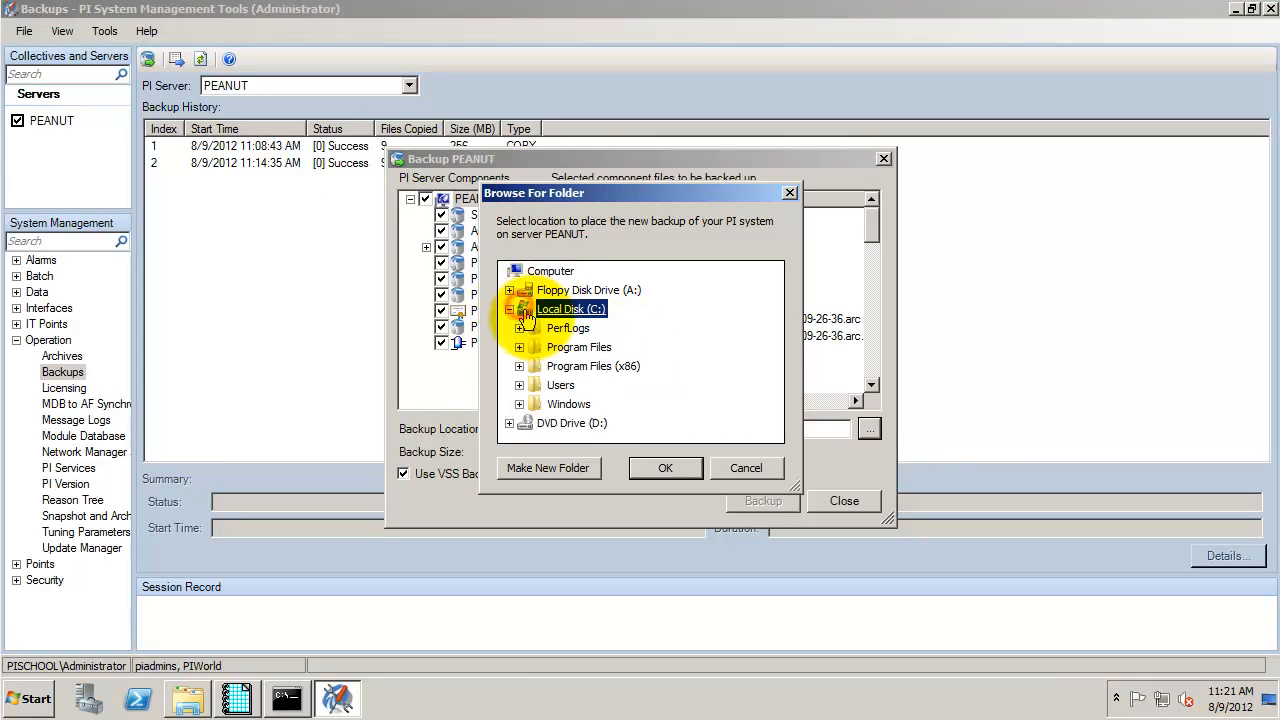
{"action": "left_click", "coordinate": [555, 348]}
{"action": "double_click", "coordinate": [555, 348]}
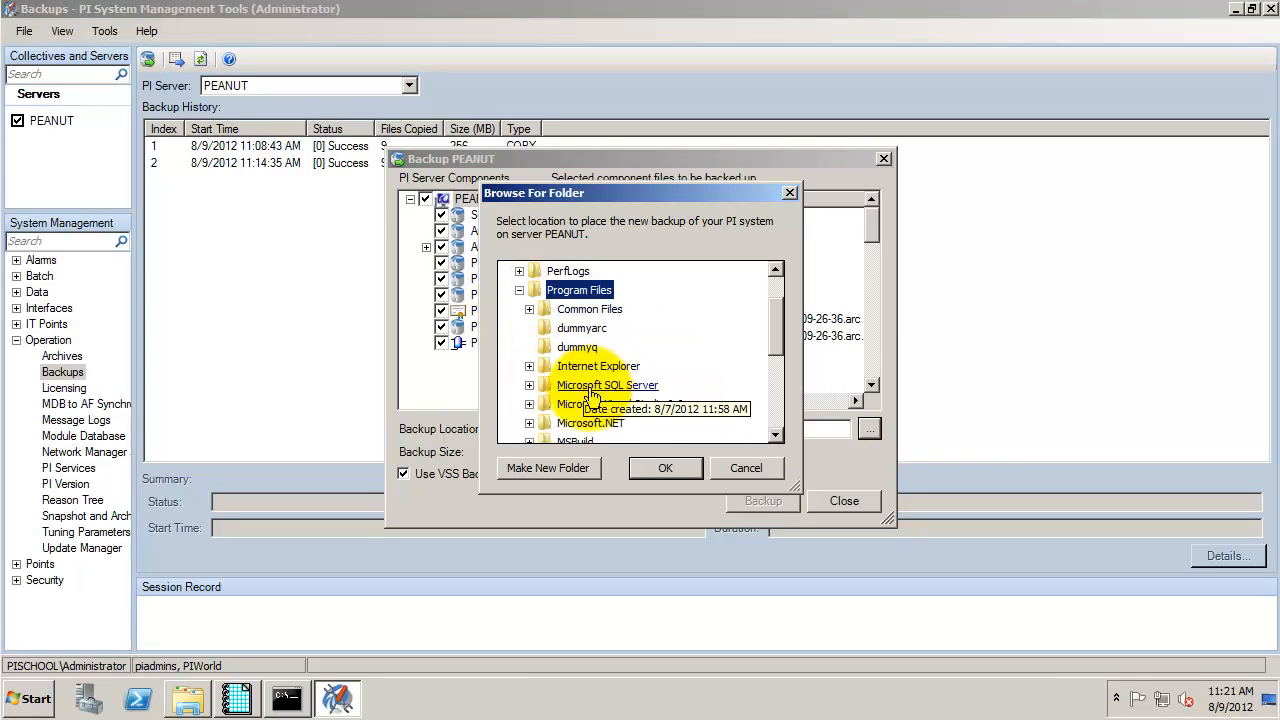
{"action": "scroll", "coordinate": [575, 392], "scroll_direction": "down", "scroll_amount": 2}
{"action": "double_click", "coordinate": [563, 350]}
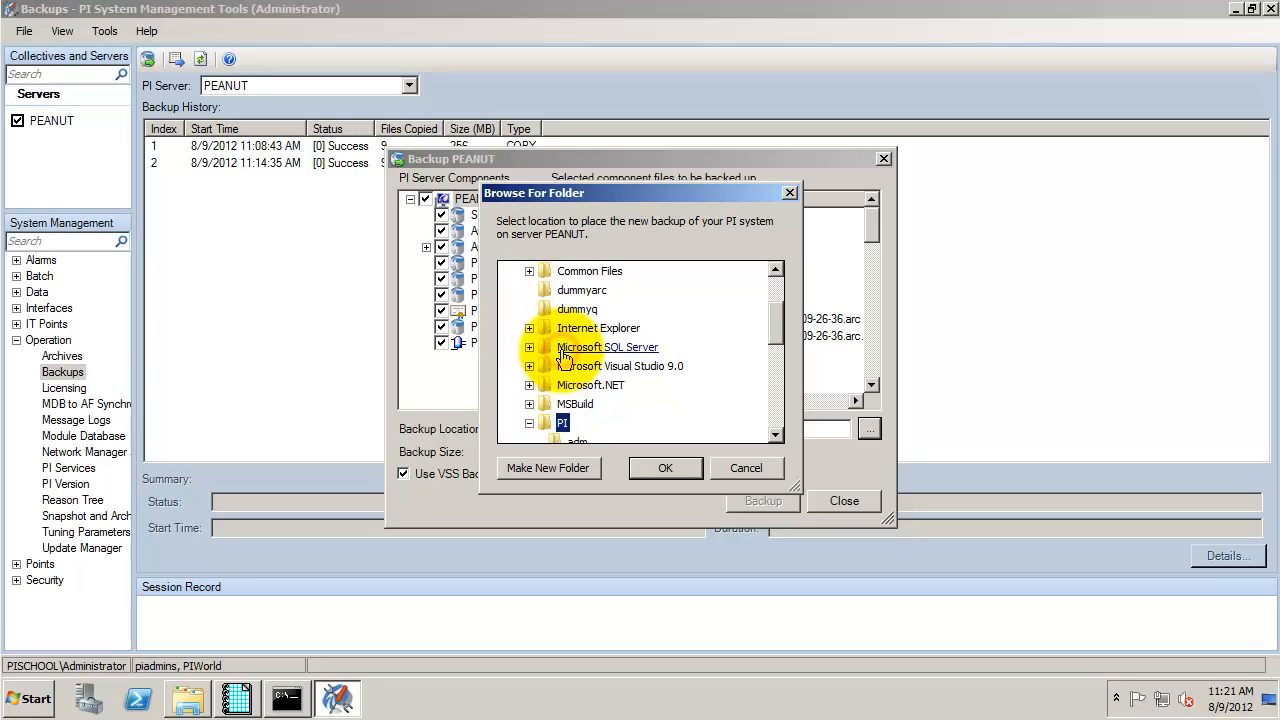
{"action": "scroll", "coordinate": [564, 358], "scroll_direction": "down", "scroll_amount": 2}
{"action": "scroll", "coordinate": [594, 360], "scroll_direction": "down", "scroll_amount": 1}
{"action": "double_click", "coordinate": [588, 308]}
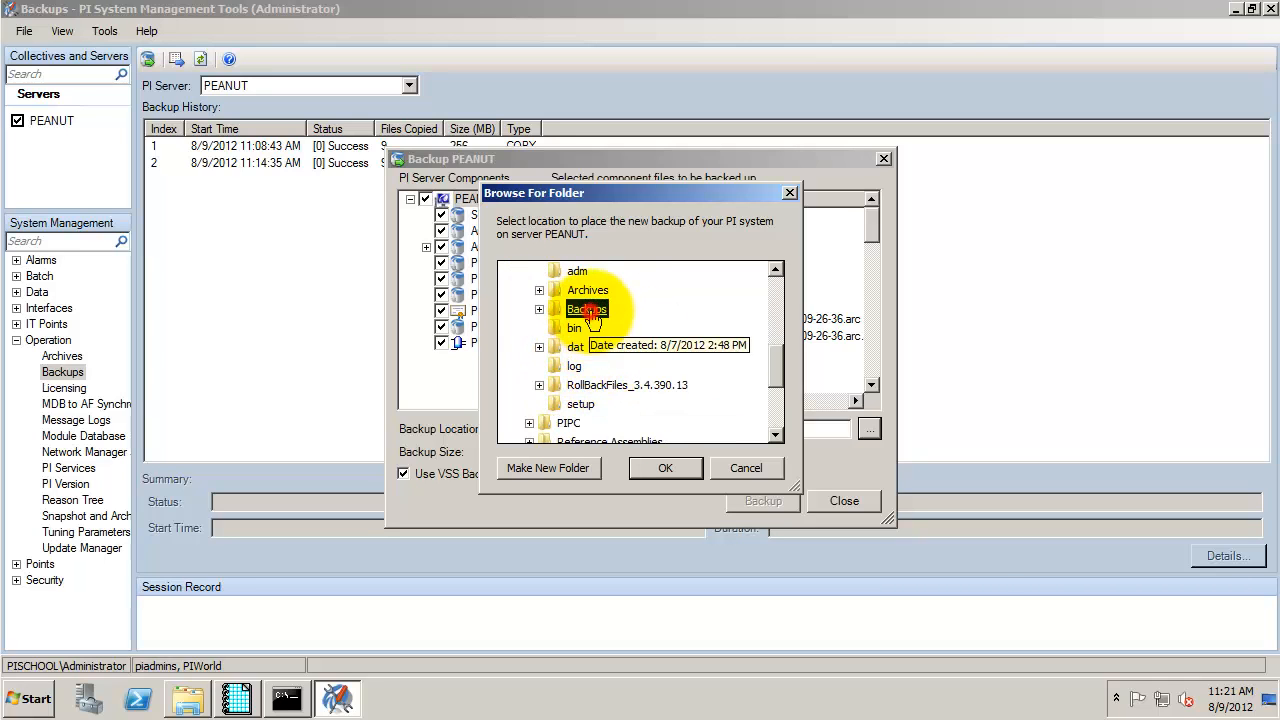
{"action": "left_click", "coordinate": [666, 468]}
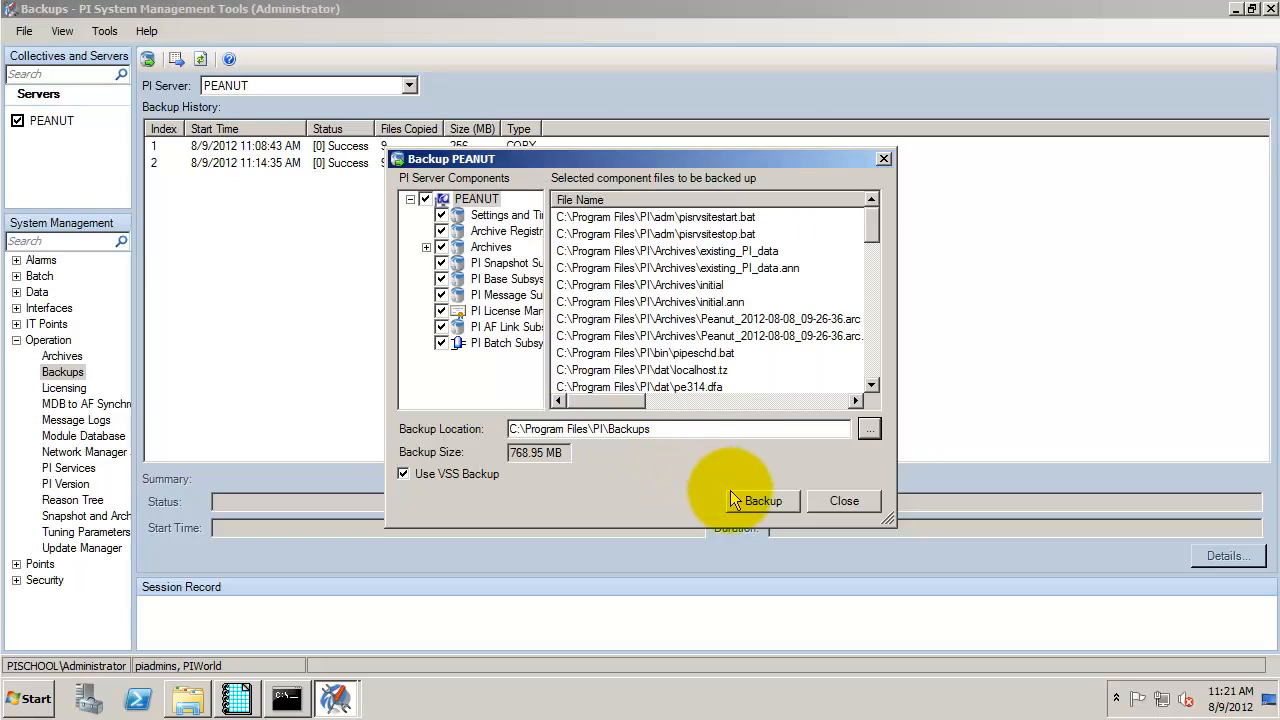
{"action": "left_click", "coordinate": [736, 501]}
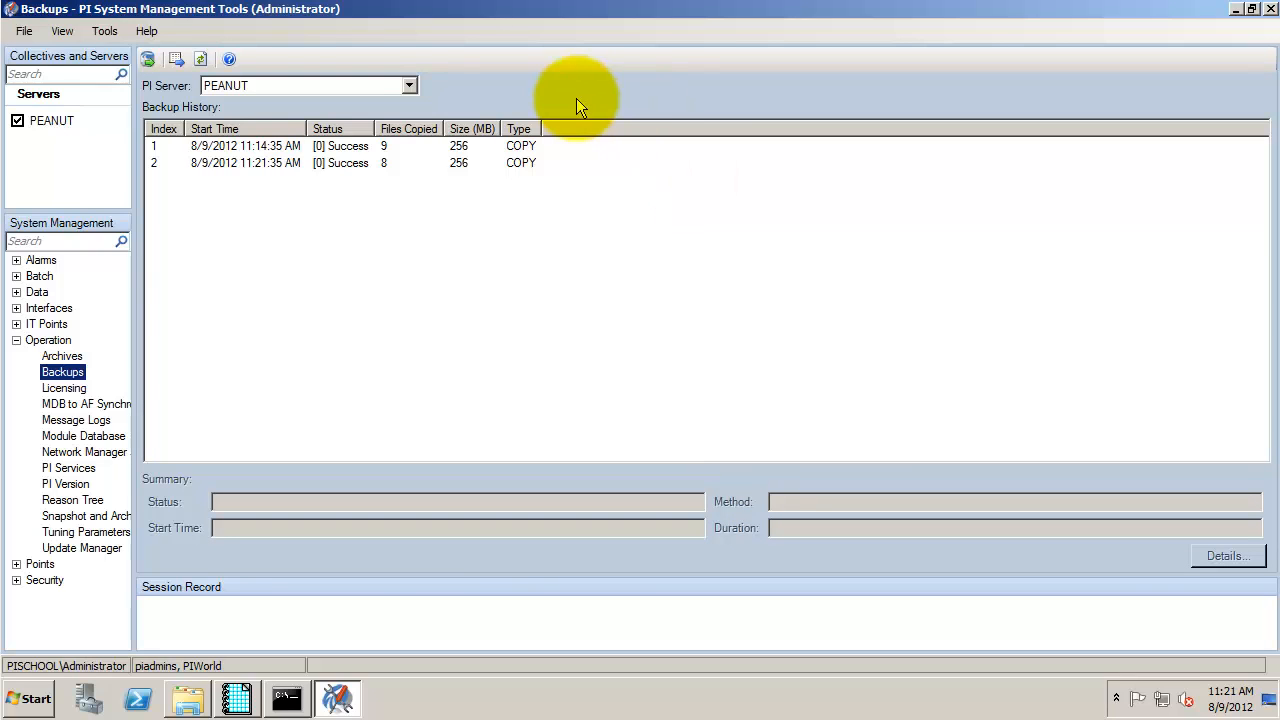
- Unregister the existing_PI_data archive and refresh the archives list
{"action": "left_click", "coordinate": [60, 357]}
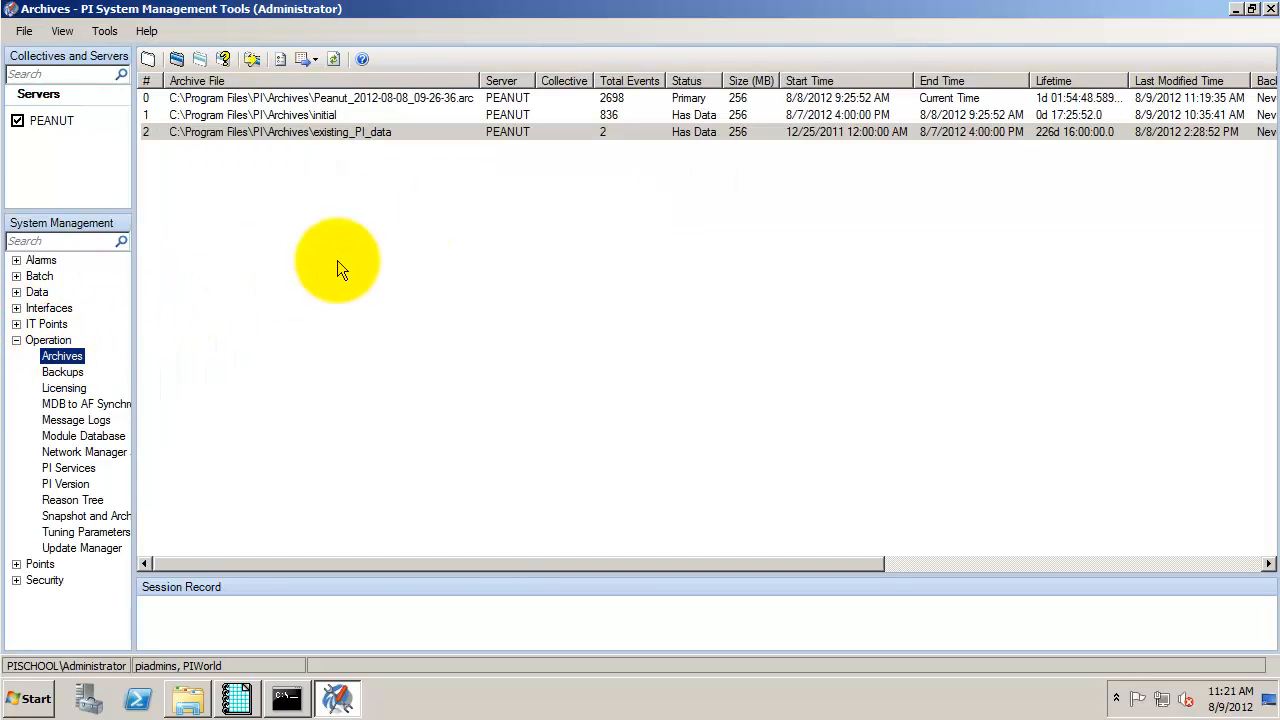
{"action": "left_click", "coordinate": [337, 134]}
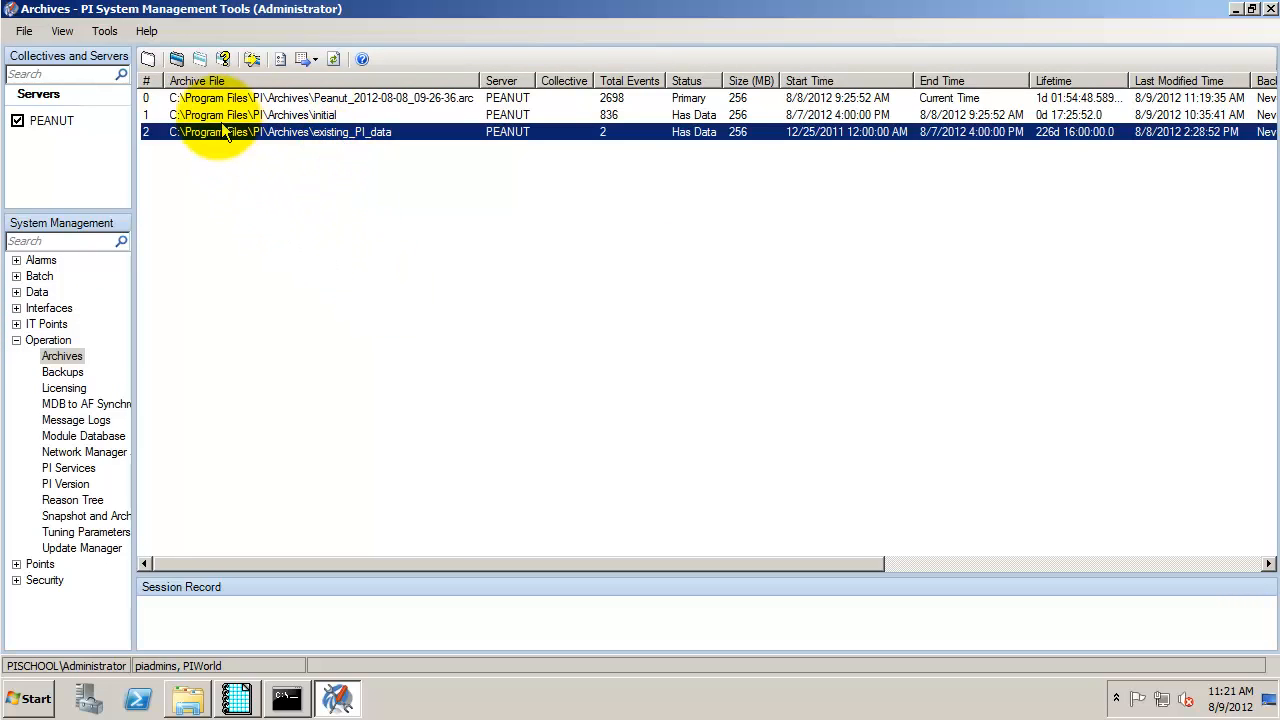
{"action": "left_click", "coordinate": [200, 60]}
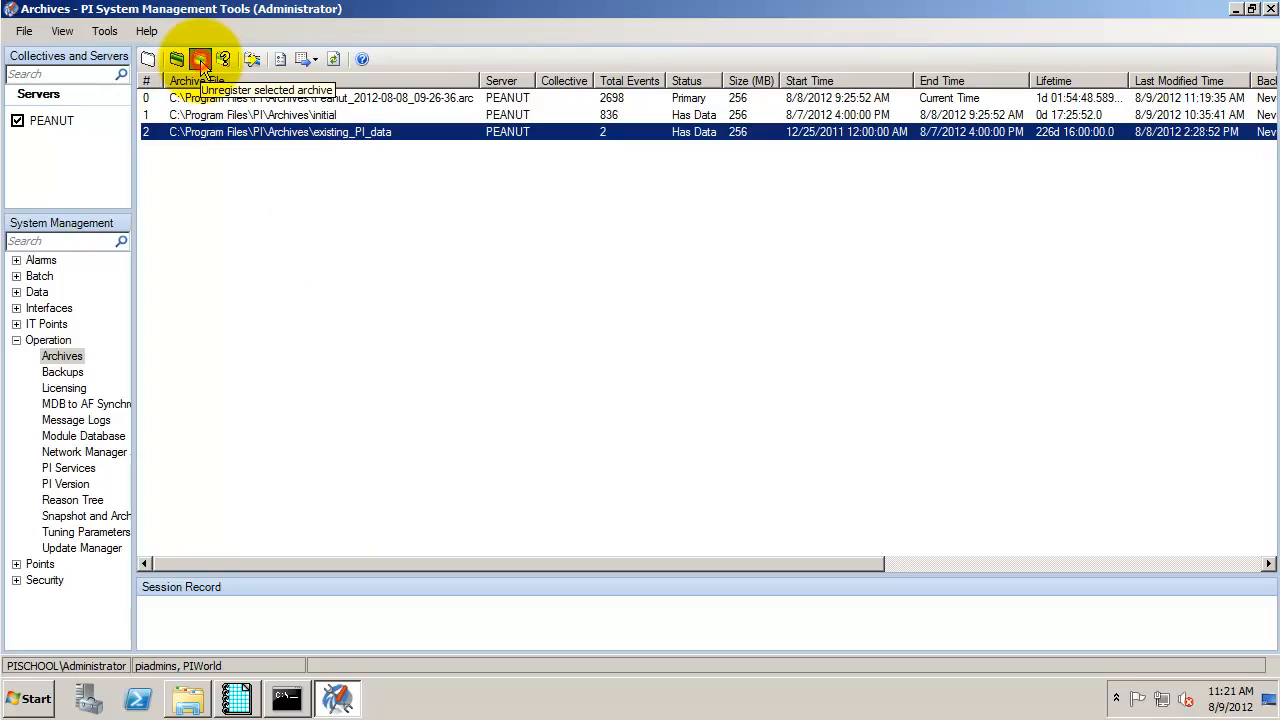
{"action": "left_click", "coordinate": [685, 406]}
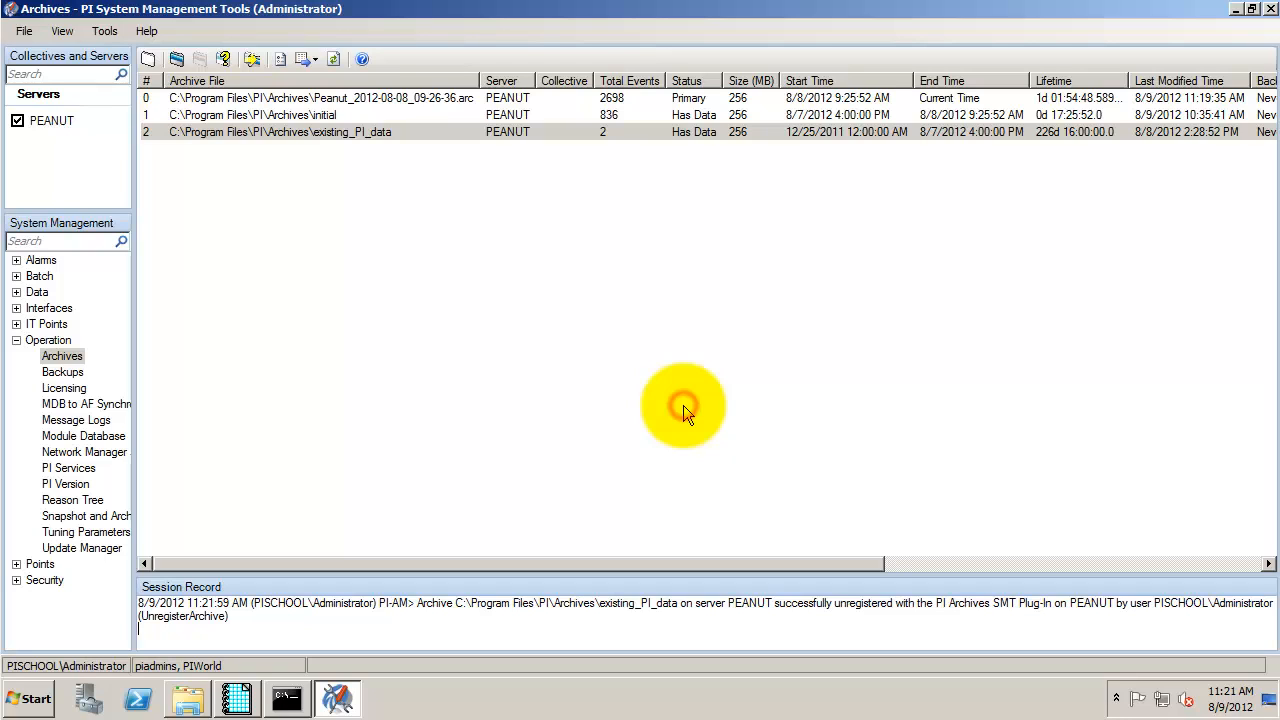
{"action": "left_click", "coordinate": [683, 405]}
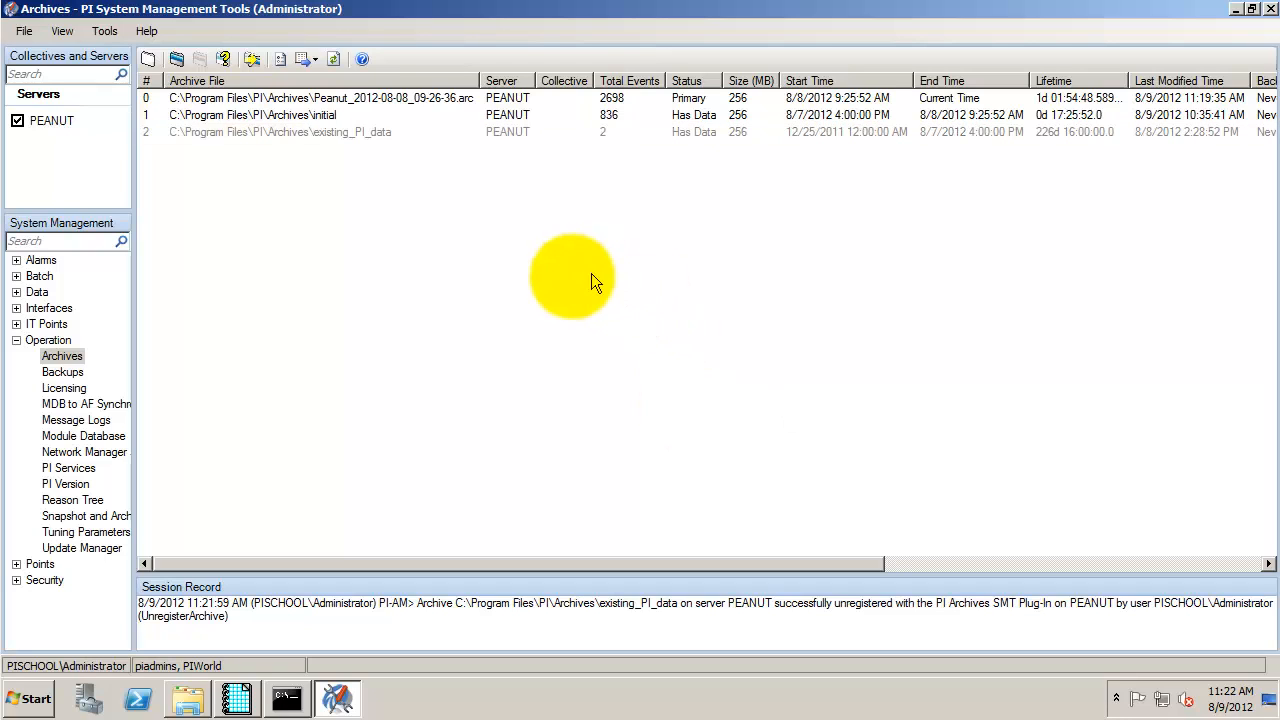
{"action": "left_click", "coordinate": [334, 60]}
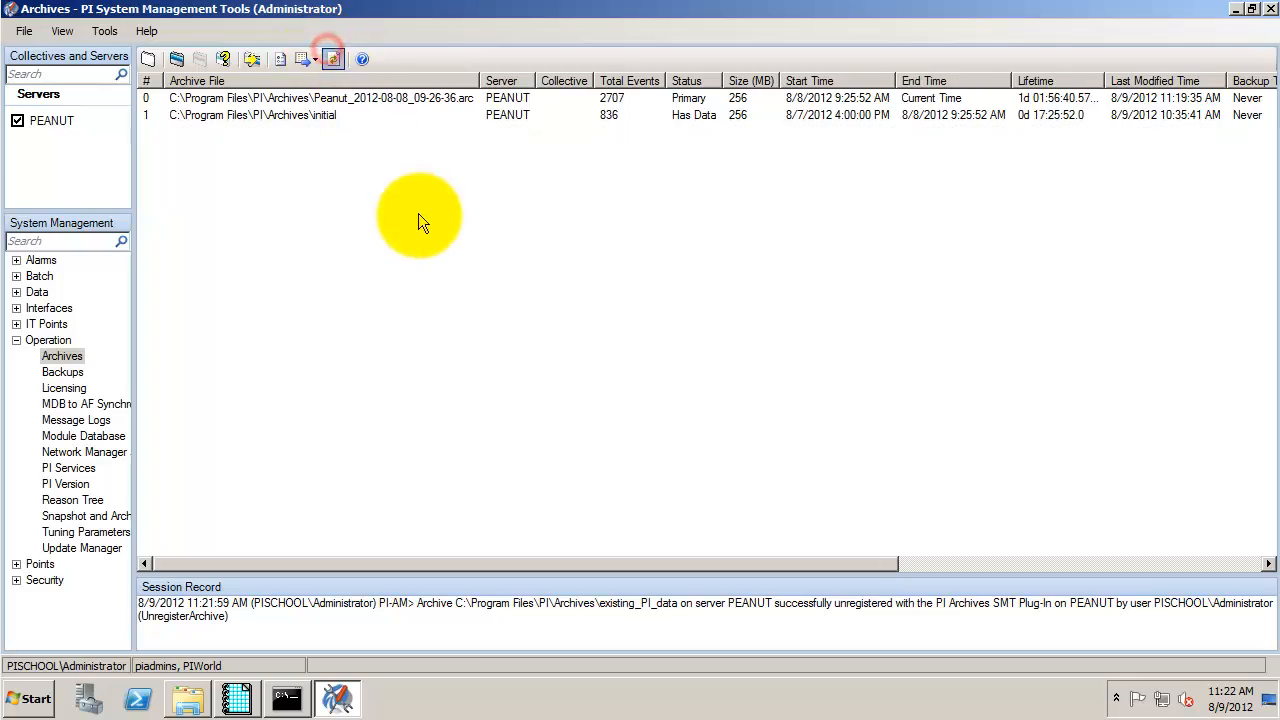
- Switch to the Command Prompt, clear the pending piartool command and change to the bin directory with cd ../bin
{"action": "left_click", "coordinate": [286, 703]}
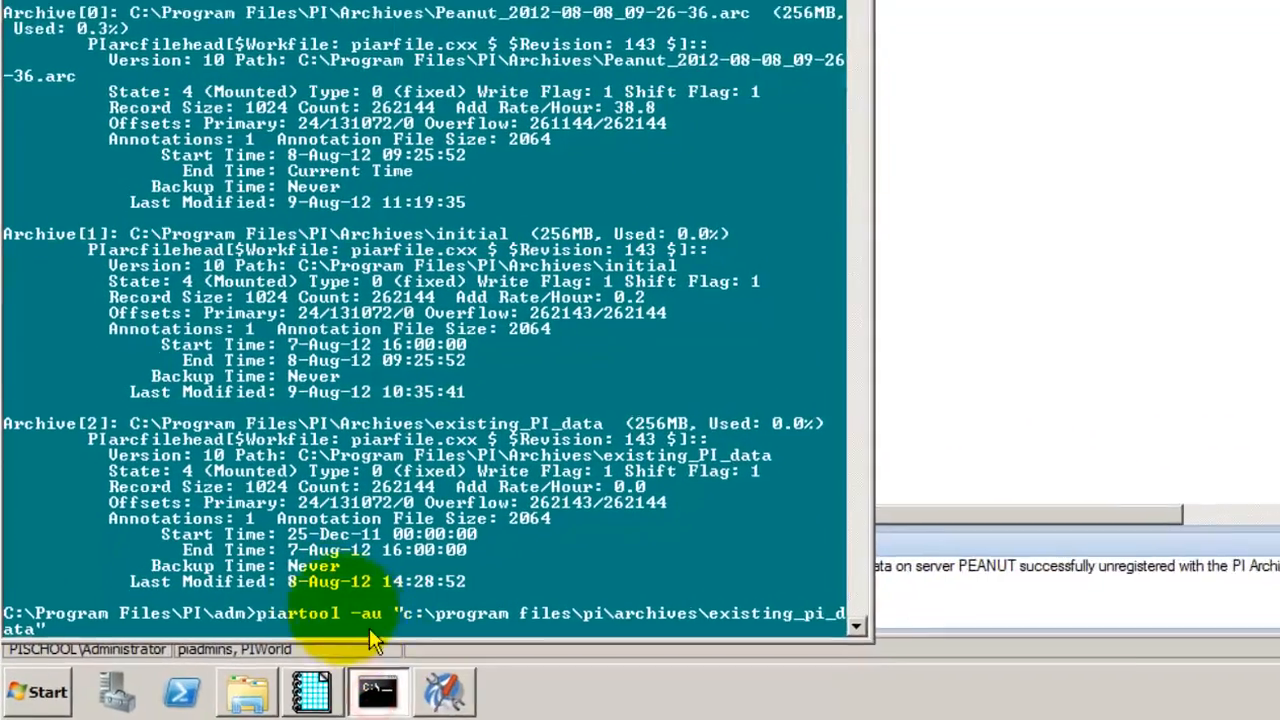
{"action": "key", "text": "BackSpace"}
{"action": "key", "text": "BackSpace"}
{"action": "key", "text": "BackSpace"}
{"action": "key", "text": "BackSpace"}
{"action": "key", "text": "BackSpace"}
{"action": "key", "text": "BackSpace"}
{"action": "key", "text": "BackSpace"}
{"action": "key", "text": "BackSpace"}
{"action": "key", "text": "BackSpace"}
{"action": "key", "text": "BackSpace"}
{"action": "key", "text": "BackSpace"}
{"action": "key", "text": "BackSpace"}
{"action": "key", "text": "BackSpace"}
{"action": "key", "text": "BackSpace"}
{"action": "key", "text": "BackSpace"}
{"action": "key", "text": "BackSpace"}
{"action": "key", "text": "BackSpace"}
{"action": "key", "text": "BackSpace"}
{"action": "key", "text": "BackSpace"}
{"action": "key", "text": "BackSpace"}
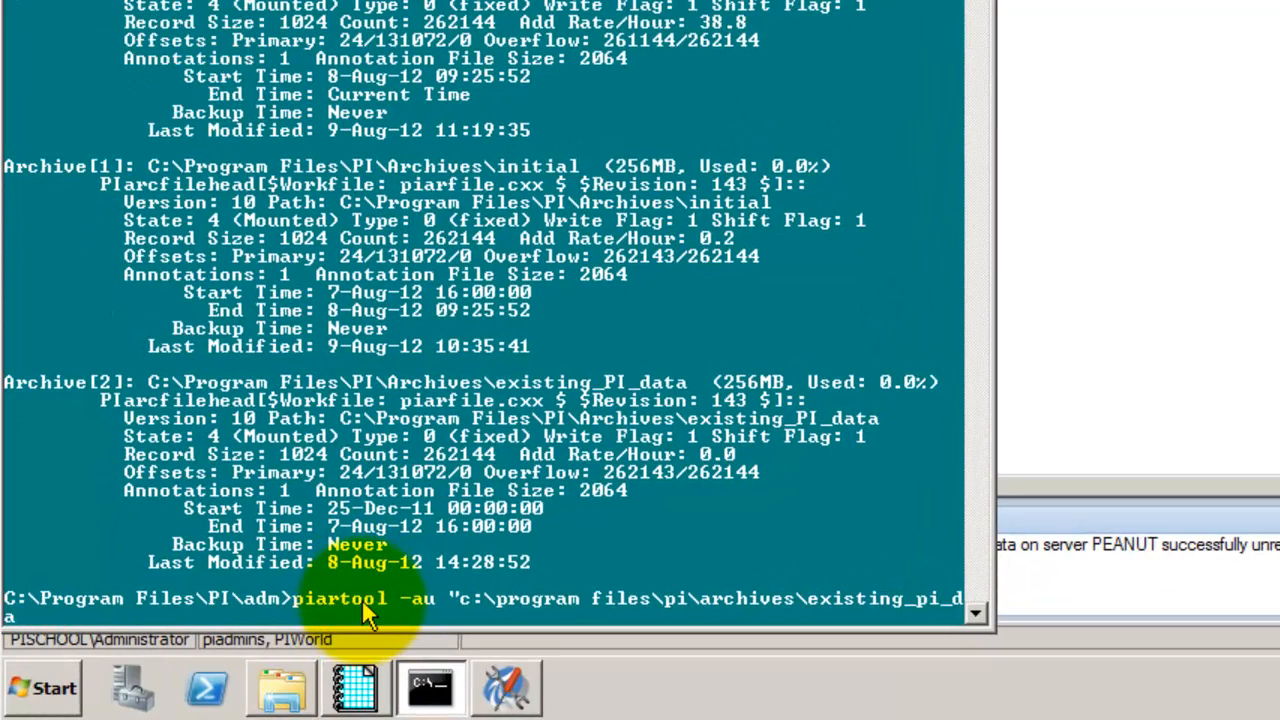
{"action": "key", "text": "BackSpace"}
{"action": "key", "text": "BackSpace"}
{"action": "key", "text": "BackSpace"}
{"action": "key", "text": "BackSpace"}
{"action": "key", "text": "BackSpace"}
{"action": "key", "text": "BackSpace"}
{"action": "key", "text": "BackSpace"}
{"action": "key", "text": "BackSpace"}
{"action": "key", "text": "BackSpace"}
{"action": "key", "text": "BackSpace"}
{"action": "key", "text": "BackSpace"}
{"action": "key", "text": "BackSpace"}
{"action": "key", "text": "BackSpace"}
{"action": "key", "text": "BackSpace"}
{"action": "key", "text": "BackSpace"}
{"action": "key", "text": "BackSpace"}
{"action": "key", "text": "BackSpace"}
{"action": "key", "text": "BackSpace"}
{"action": "key", "text": "BackSpace"}
{"action": "key", "text": "BackSpace"}
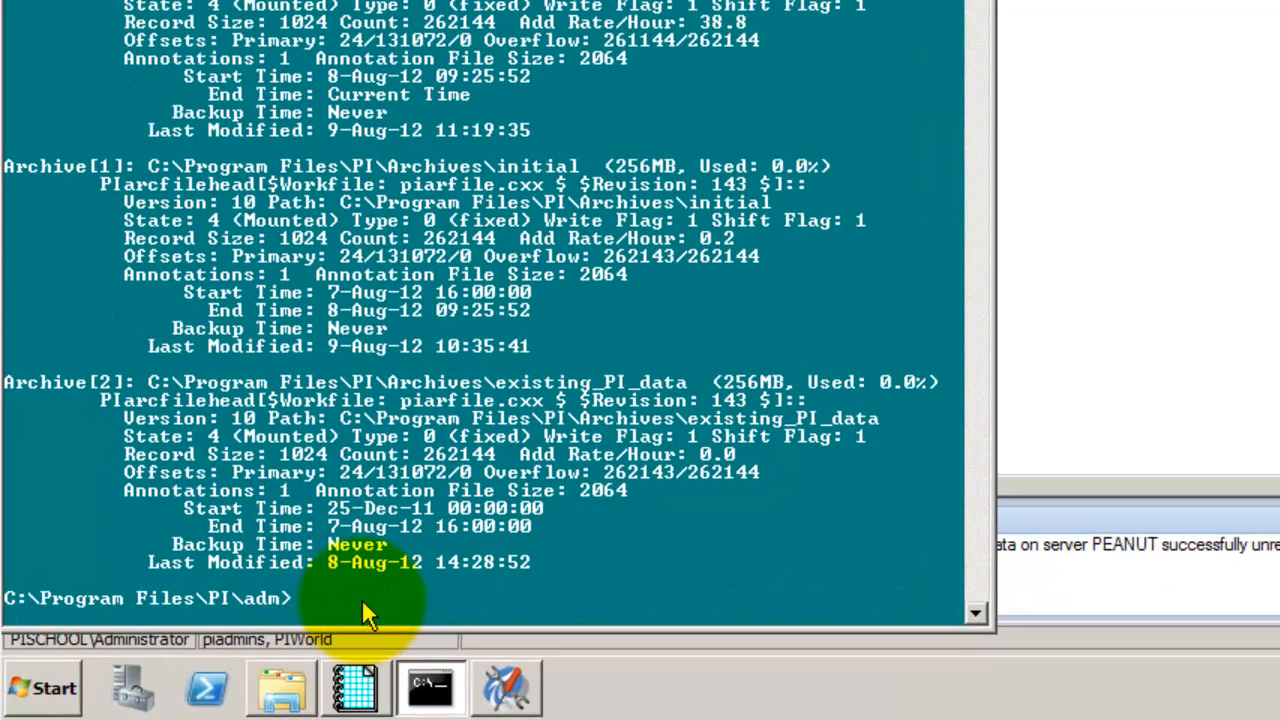
{"action": "type", "text": "cd .."}
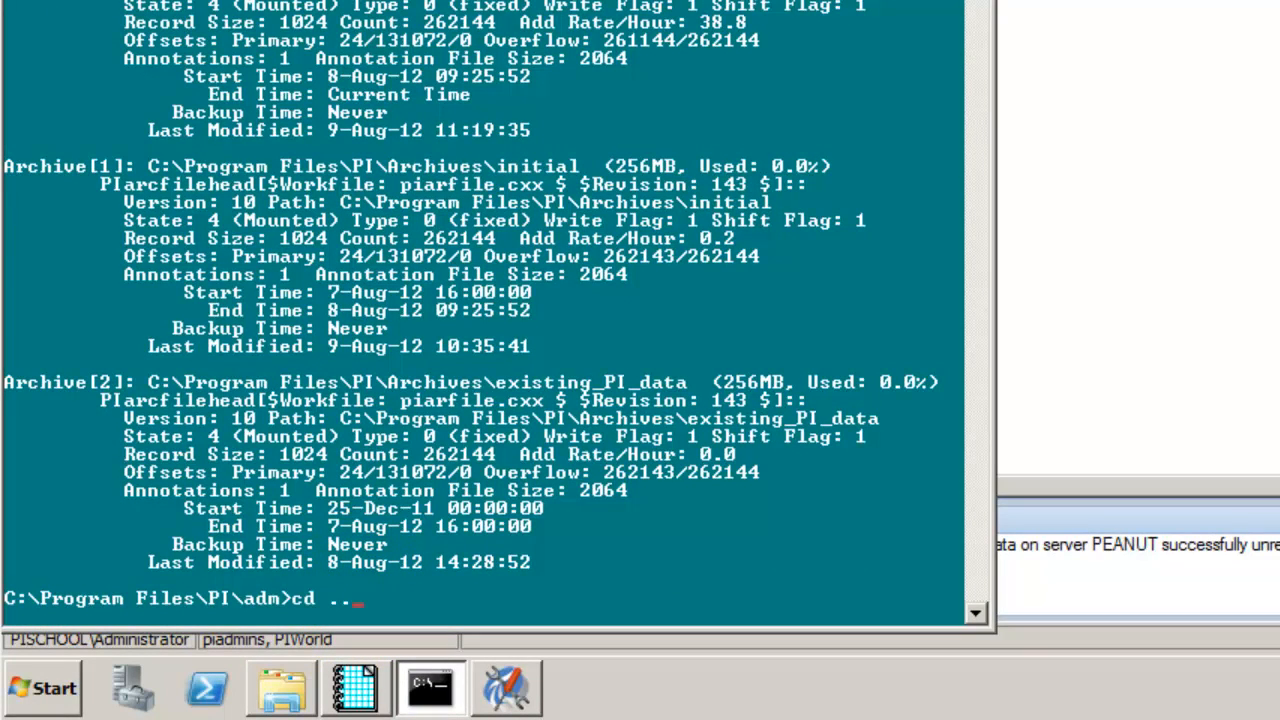
{"action": "type", "text": "/bin"}
{"action": "key", "text": "Return"}
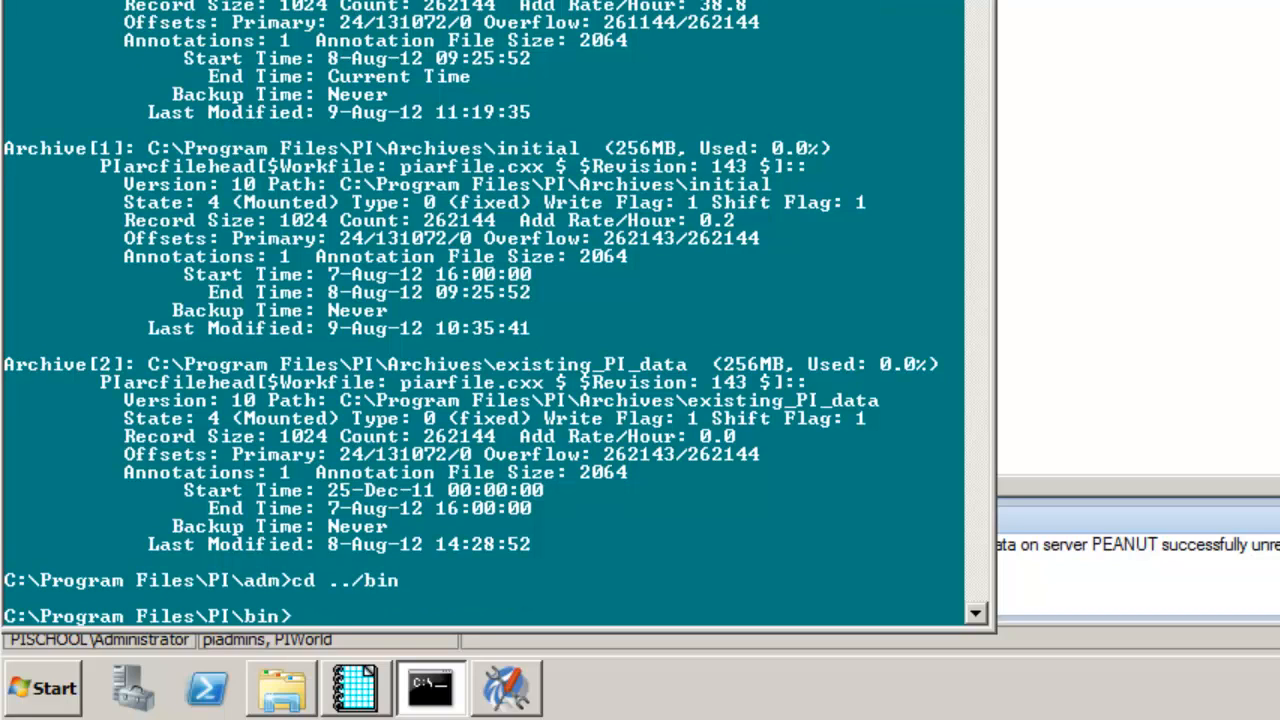
- Reprocess the archive by running piarchss -if "c:\program files\pi\archives\existing_pi_data" -of "c:\program files\pi\archives\reprocessed" -dup
{"action": "type", "text": "piarchss -"}
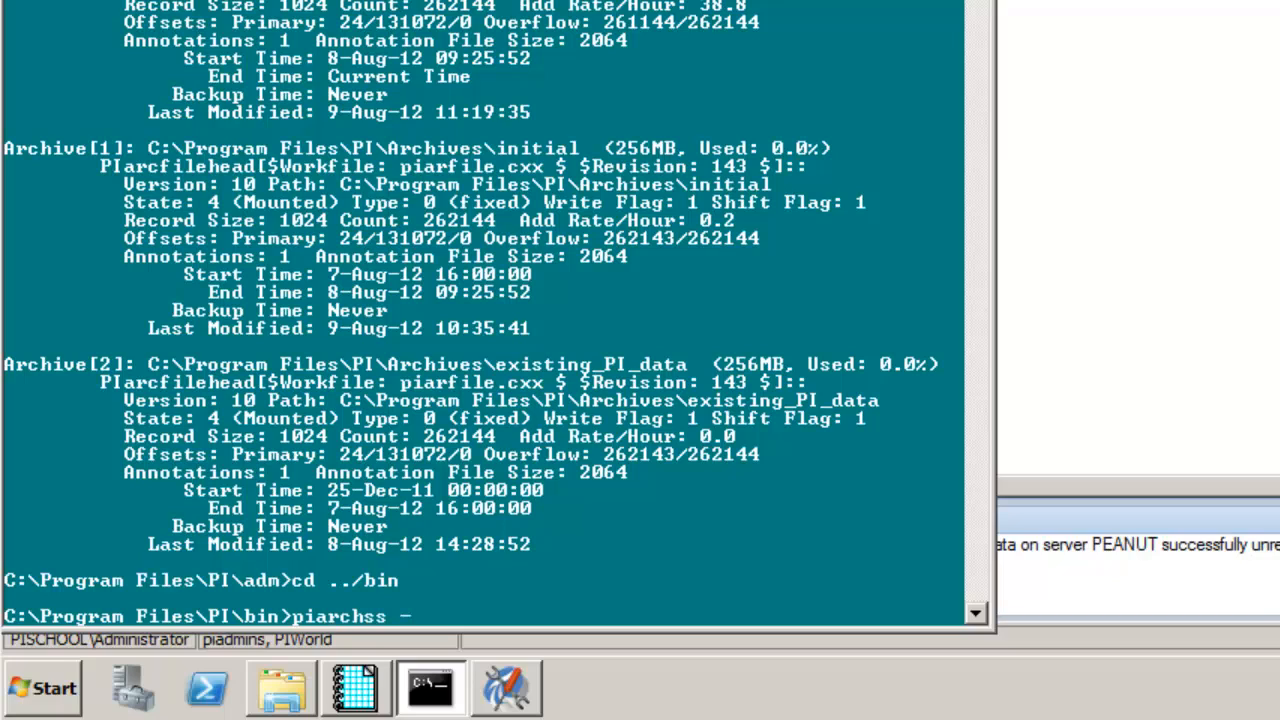
{"action": "type", "text": "if \"c:\\program fil"}
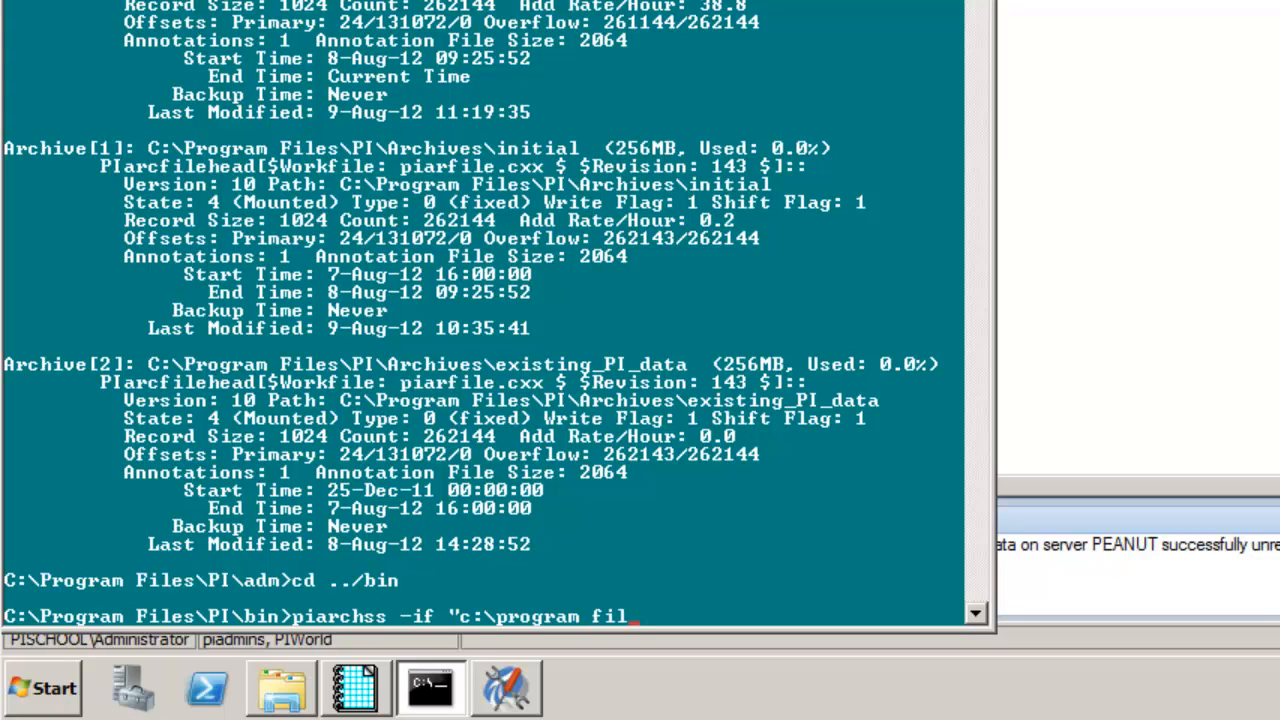
{"action": "type", "text": "es\\pi\\arc"}
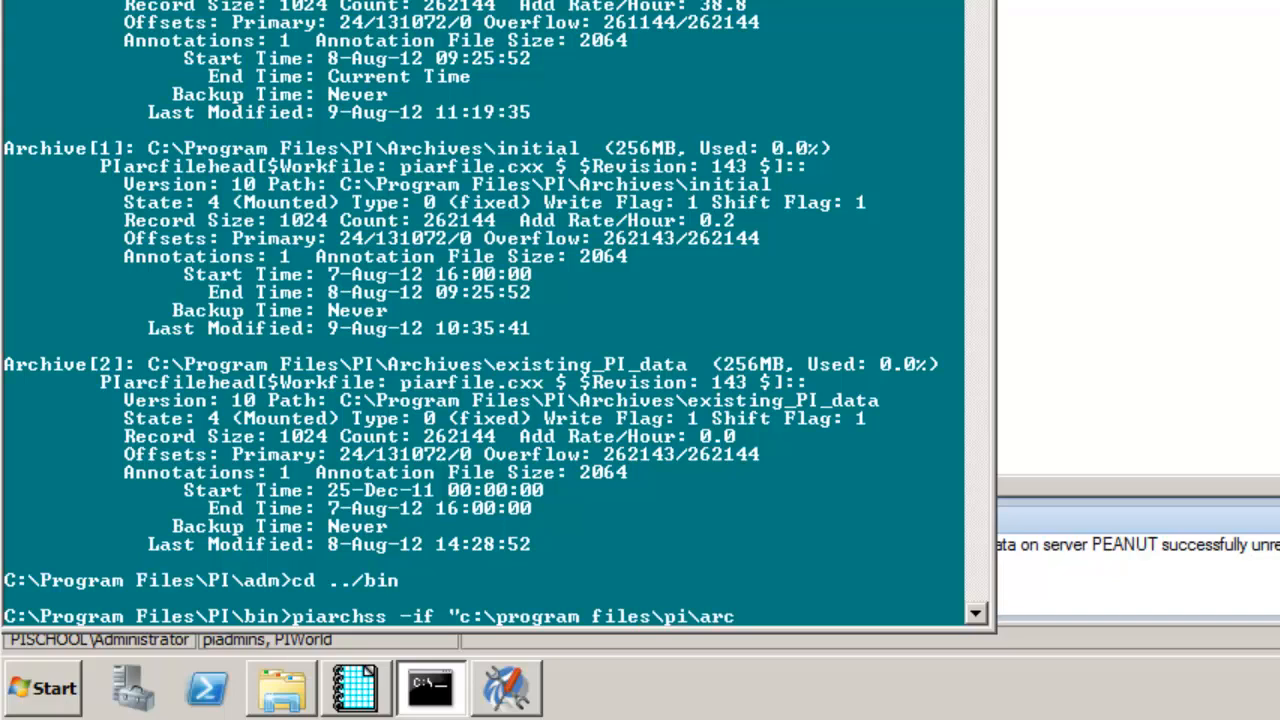
{"action": "type", "text": "hives\\existing_pi_"}
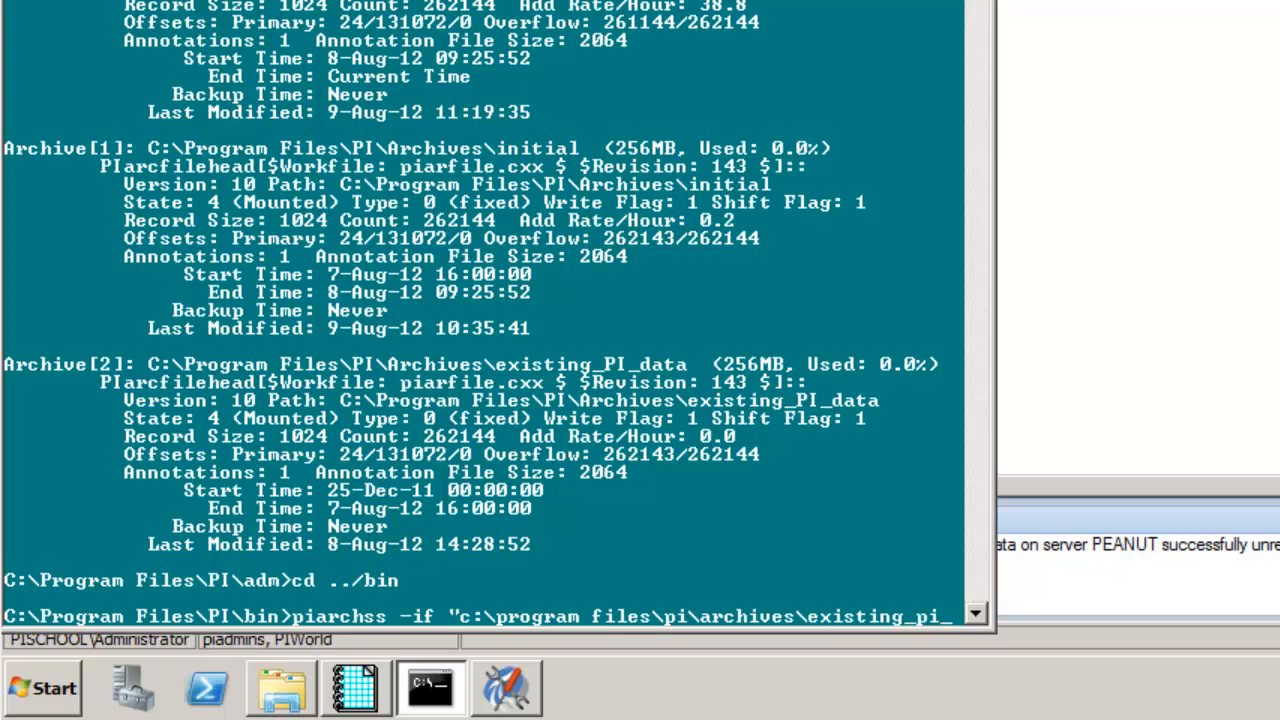
{"action": "type", "text": "data\""}
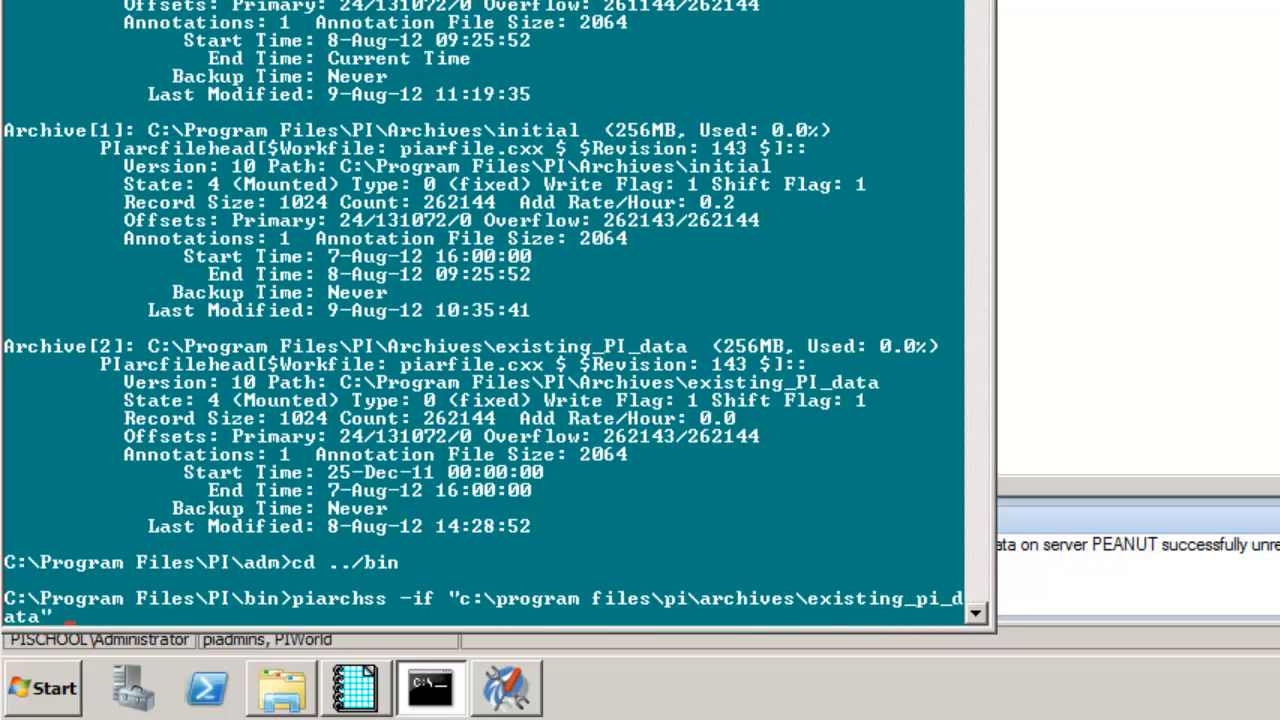
{"action": "type", "text": " -of \"c:"}
{"action": "type", "text": "\\program file"}
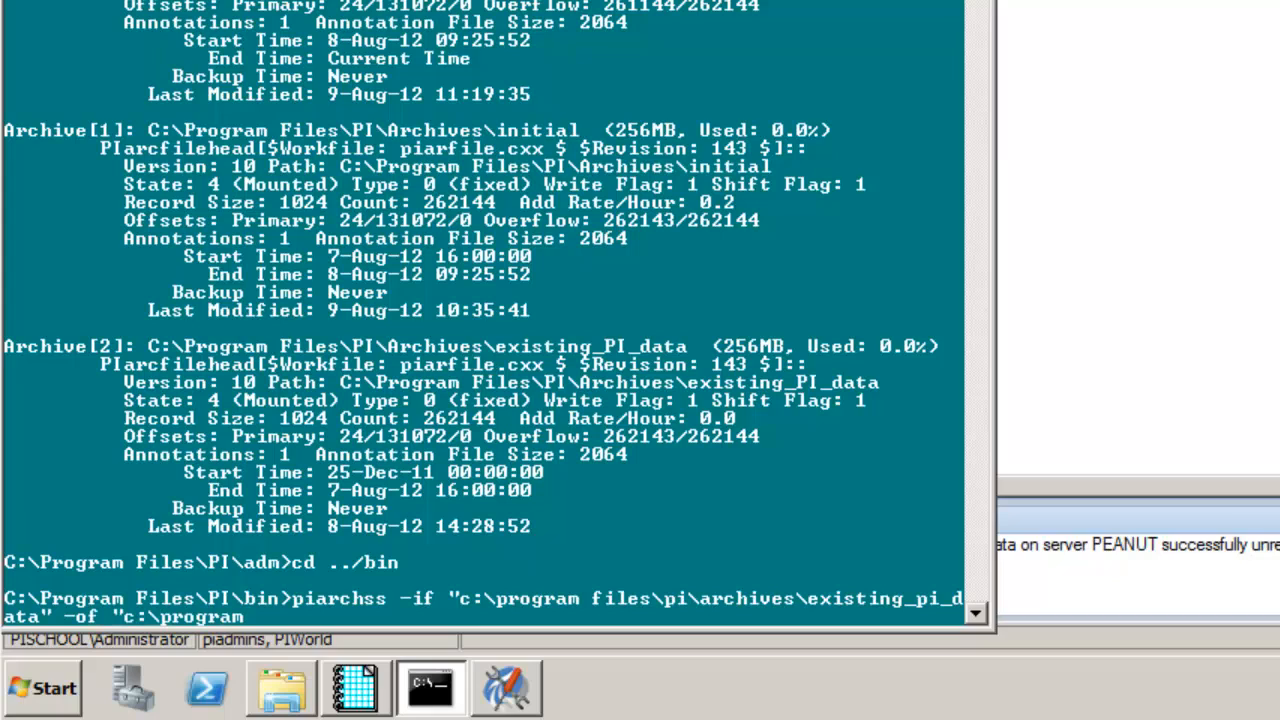
{"action": "type", "text": "s\\pi\\archives\\"}
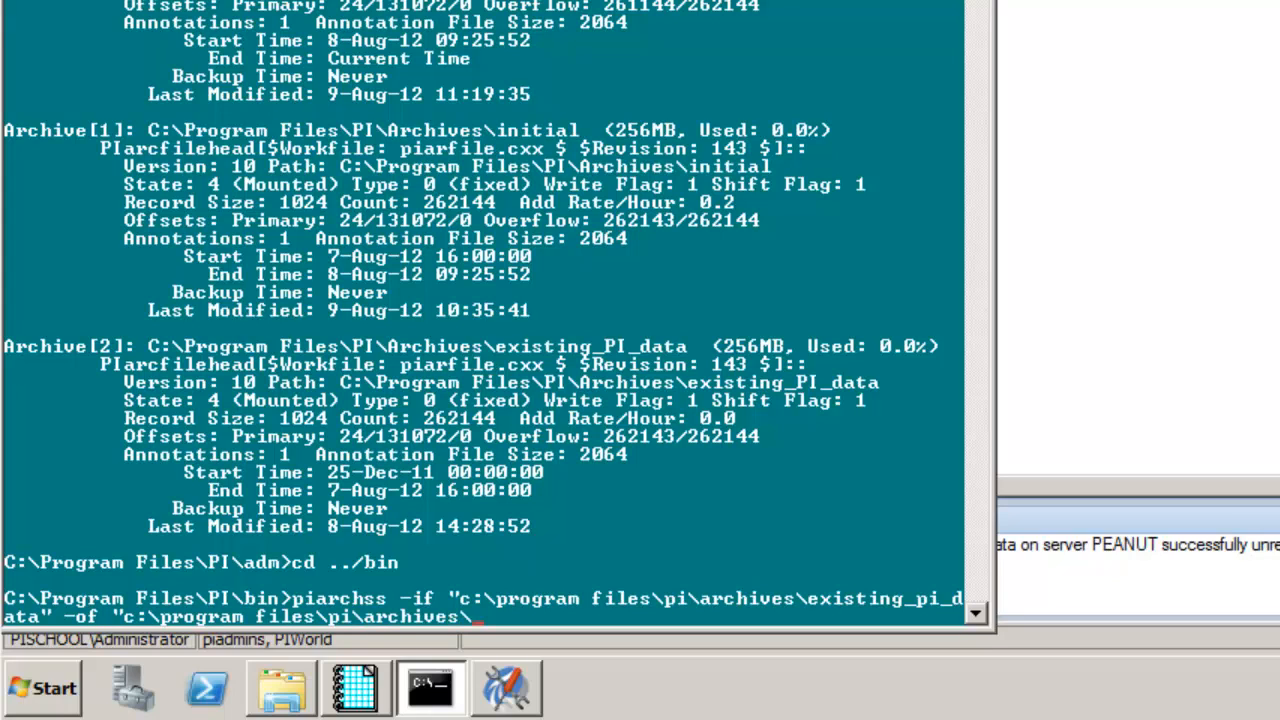
{"action": "type", "text": "reprocessed"}
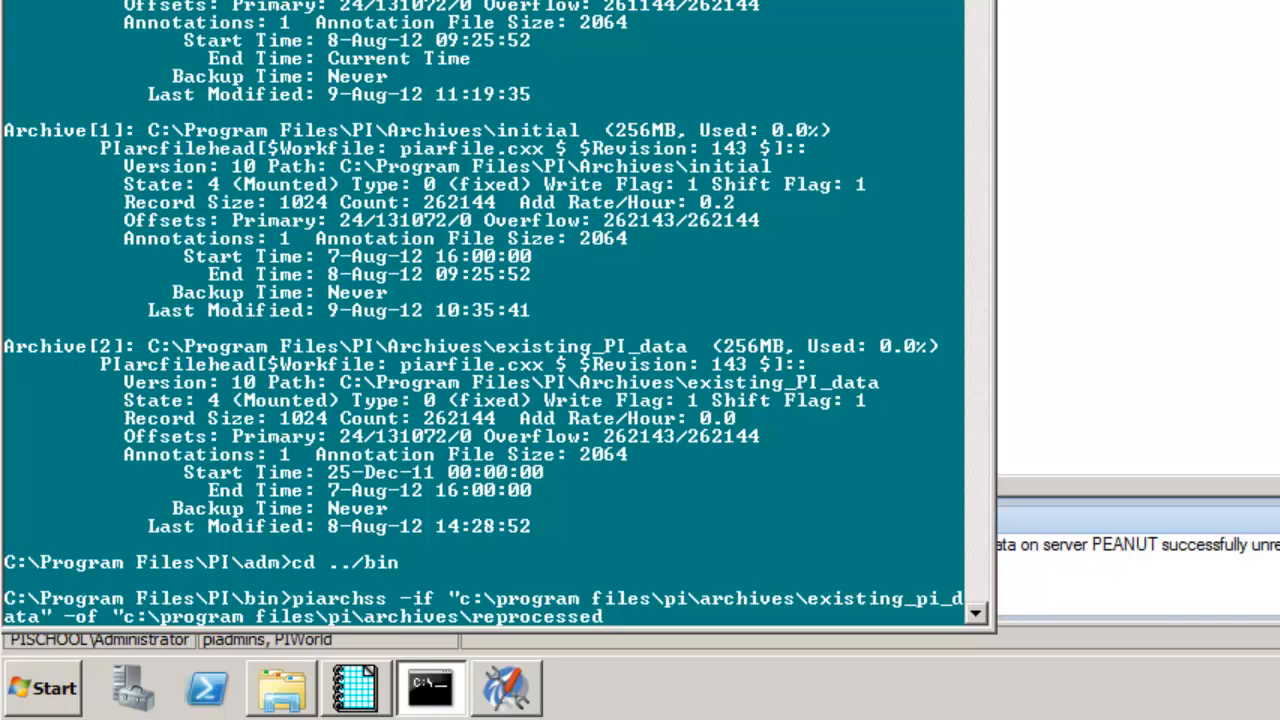
{"action": "type", "text": "\" -dup"}
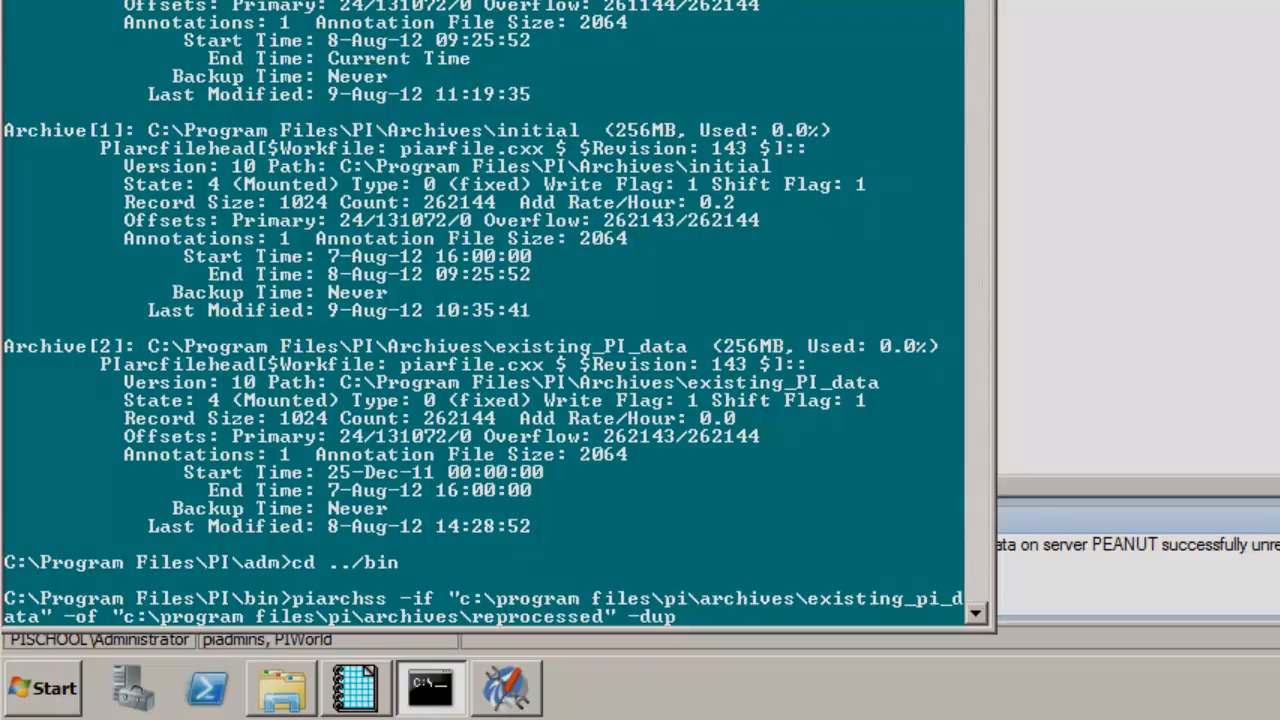
{"action": "key", "text": "Return"}
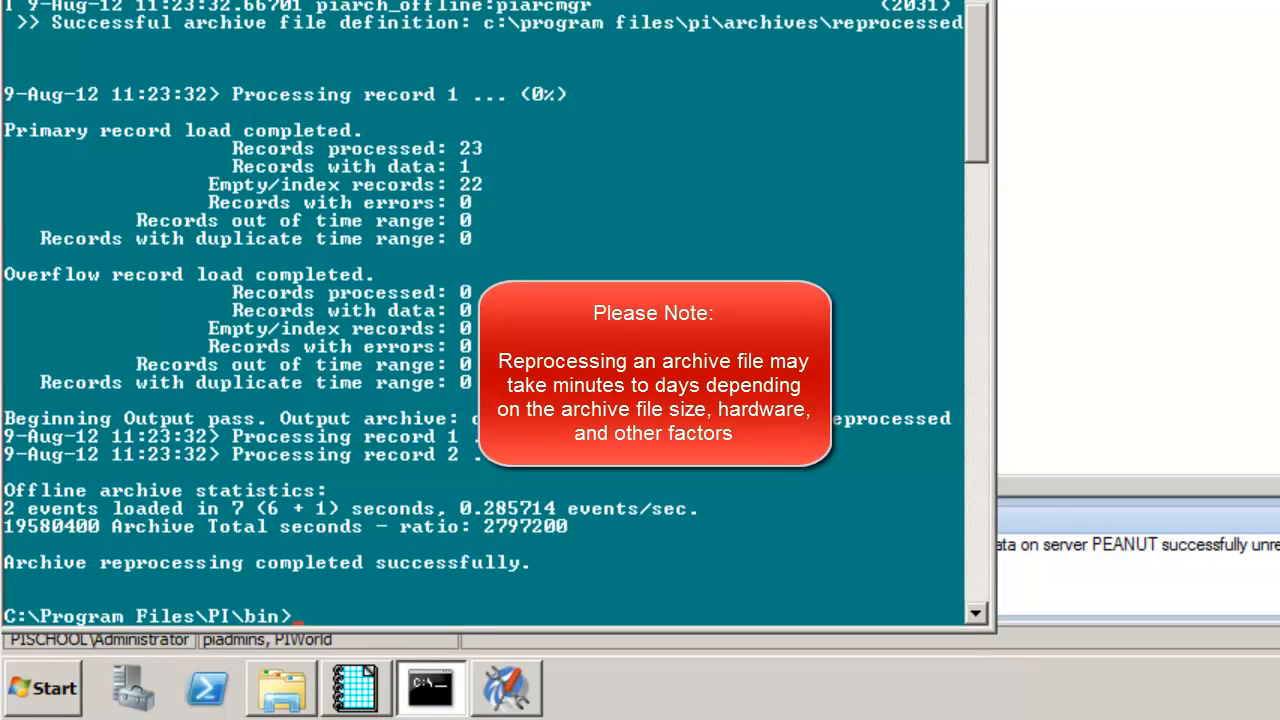
- Switch to PI System Management Tools and register the reprocessed archive file from C:\Program Files\PI\Archives on the PEANUT server
{"action": "left_click", "coordinate": [1205, 15]}
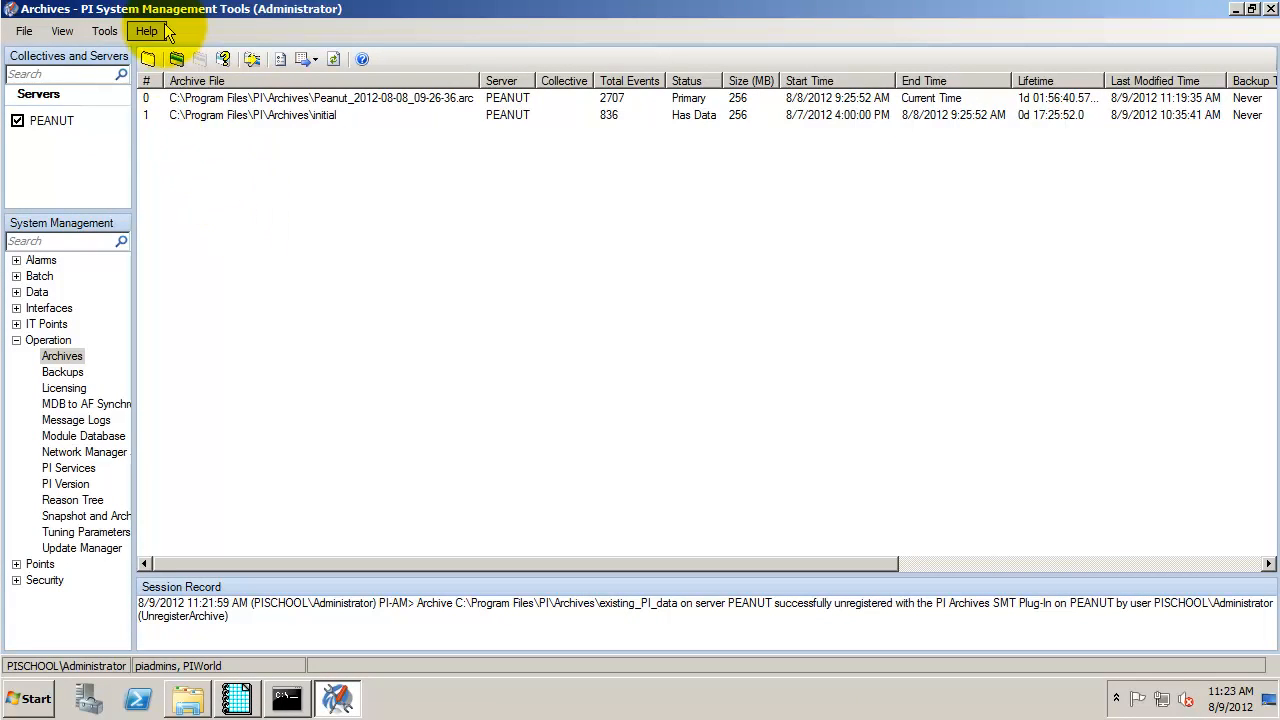
{"action": "left_click", "coordinate": [177, 58]}
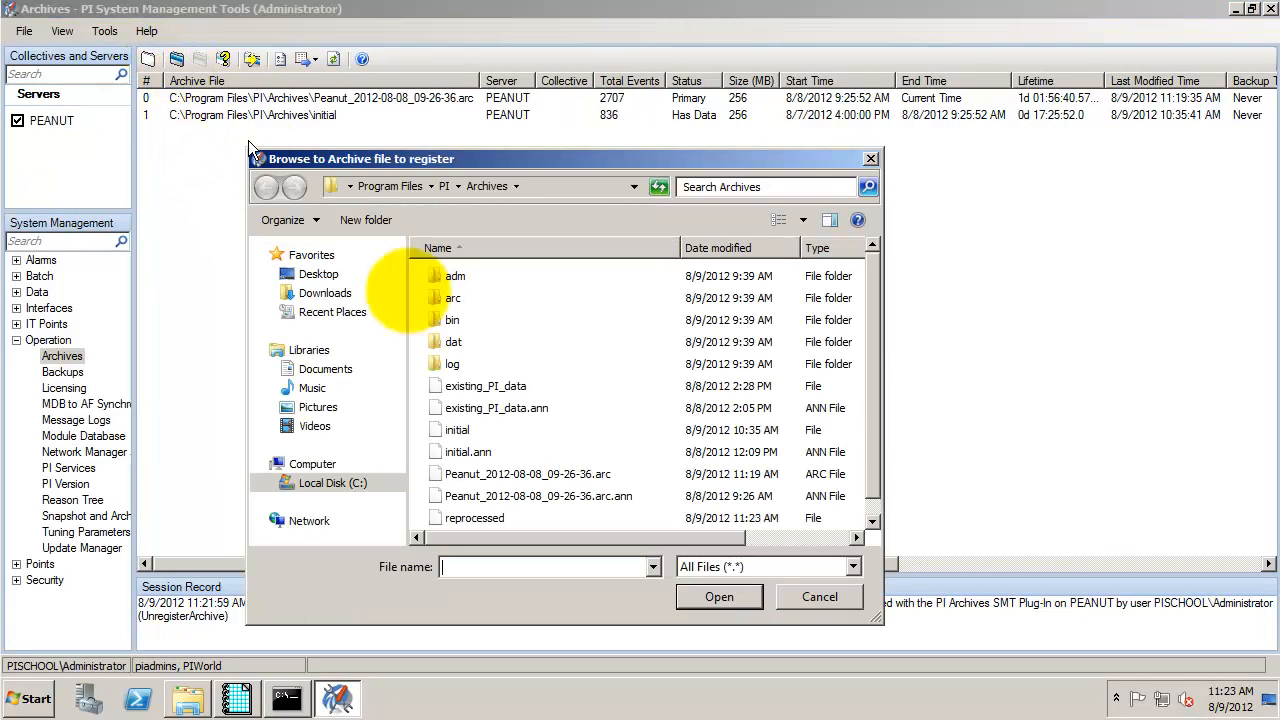
{"action": "left_click", "coordinate": [475, 518]}
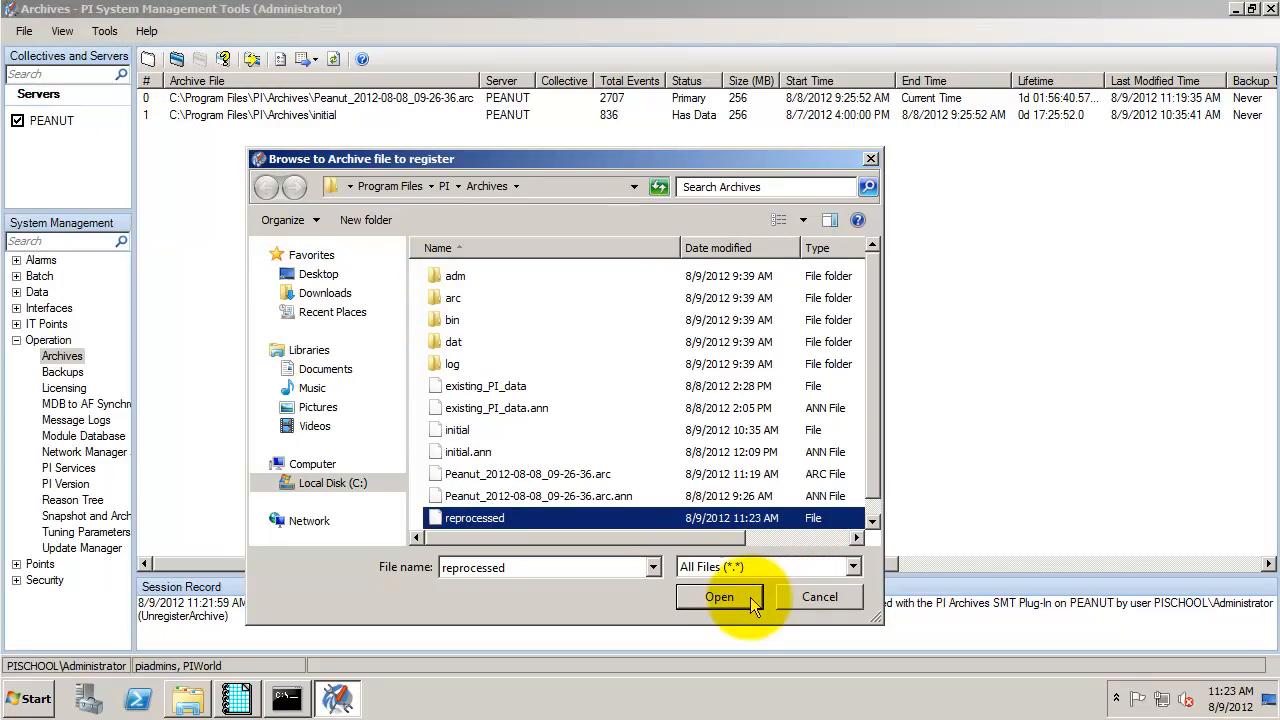
{"action": "left_click", "coordinate": [719, 597]}
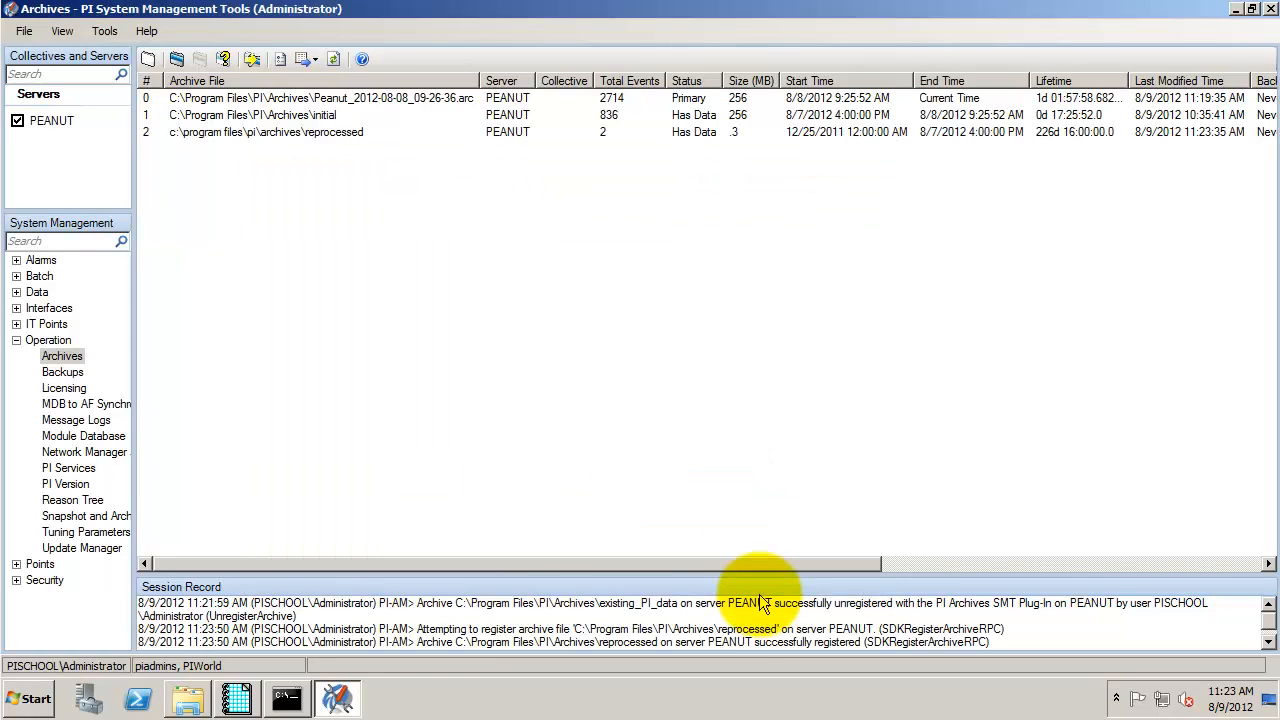
{"action": "left_click", "coordinate": [537, 333]}
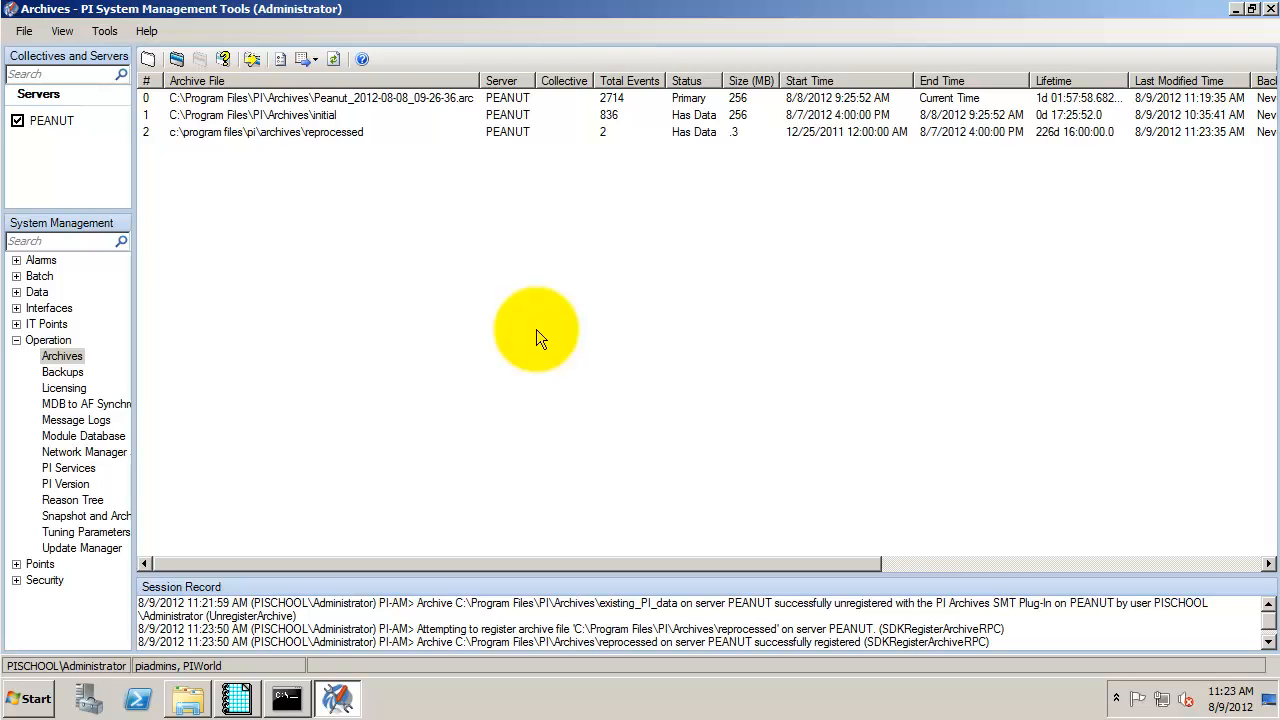
- Check the earliest timestamp in backfilling.csv on the desktop, then the start time of the reprocessed archive in PI System Management Tools
{"action": "left_click", "coordinate": [1238, 12]}
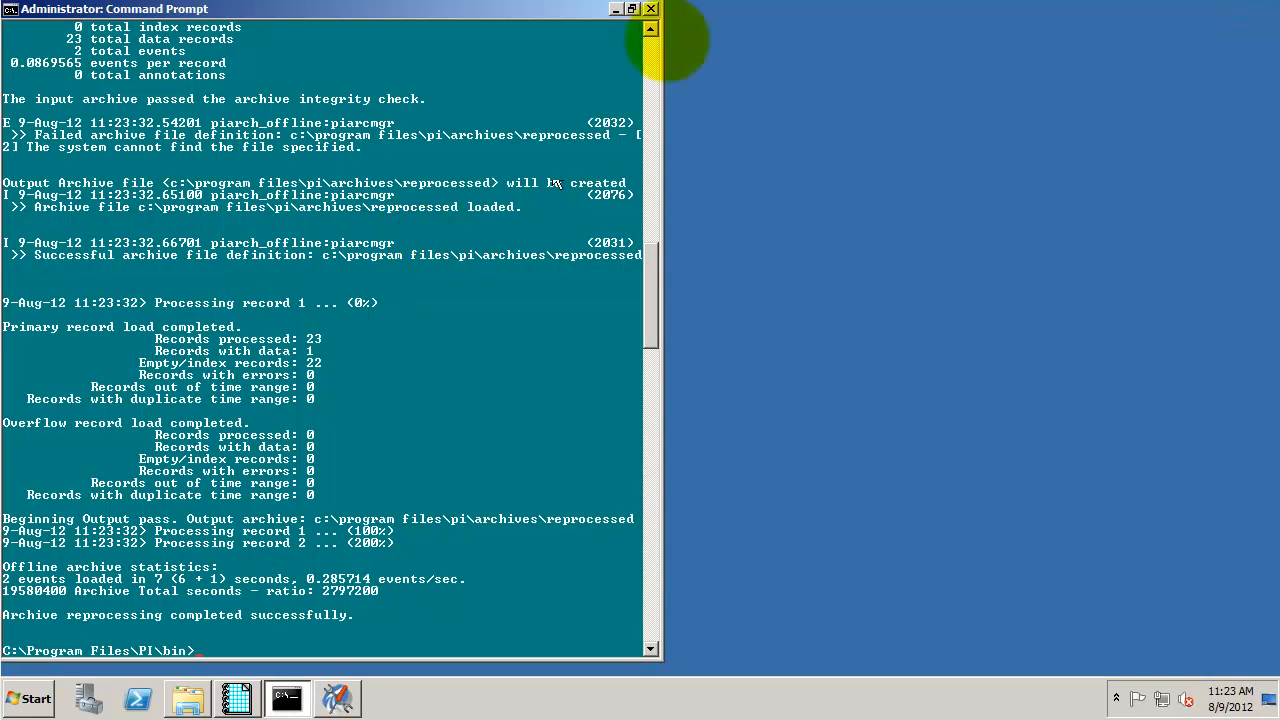
{"action": "left_click", "coordinate": [621, 16]}
{"action": "left_click", "coordinate": [52, 257]}
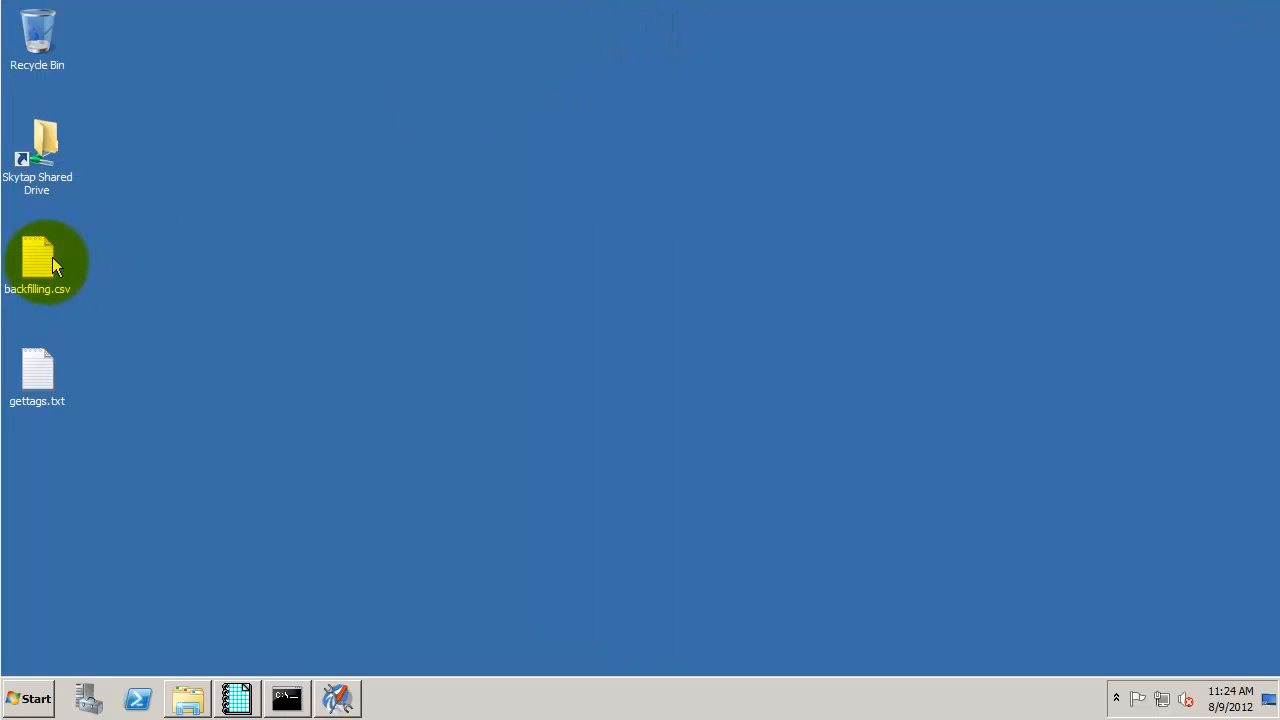
{"action": "double_click", "coordinate": [46, 262]}
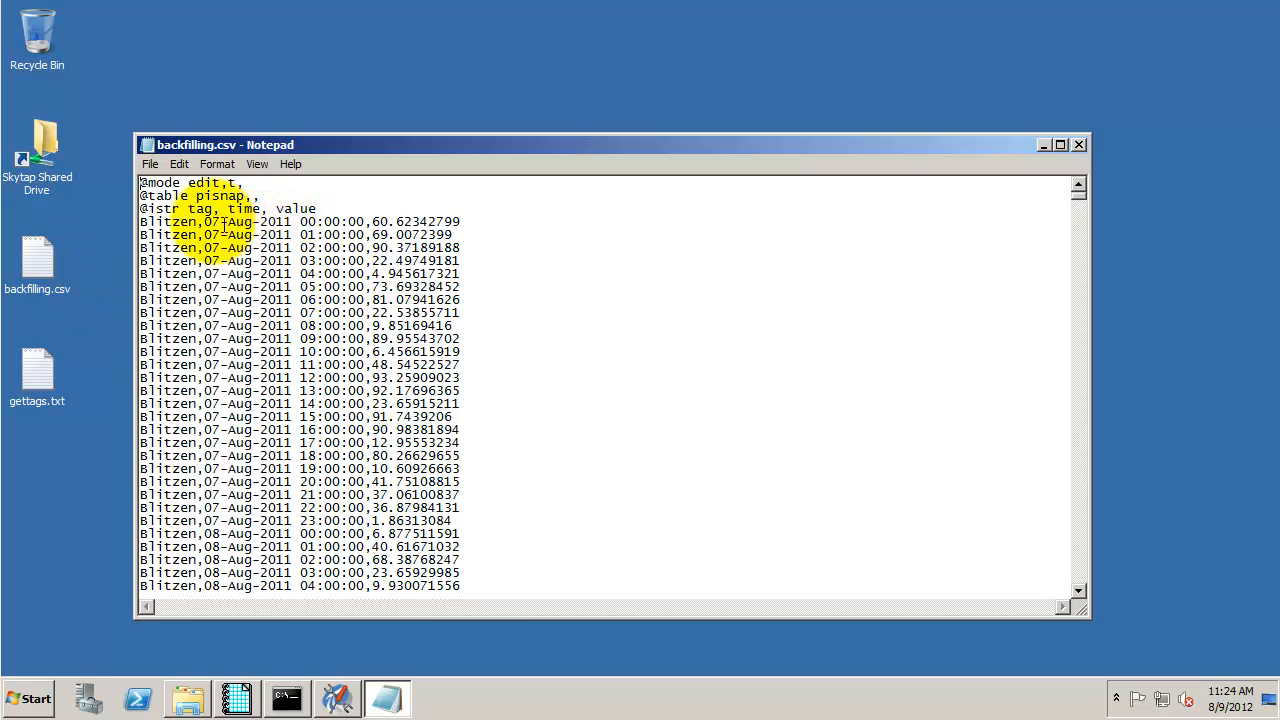
{"action": "left_click_drag", "start_coordinate": [205, 221], "coordinate": [290, 221]}
{"action": "left_click", "coordinate": [290, 221]}
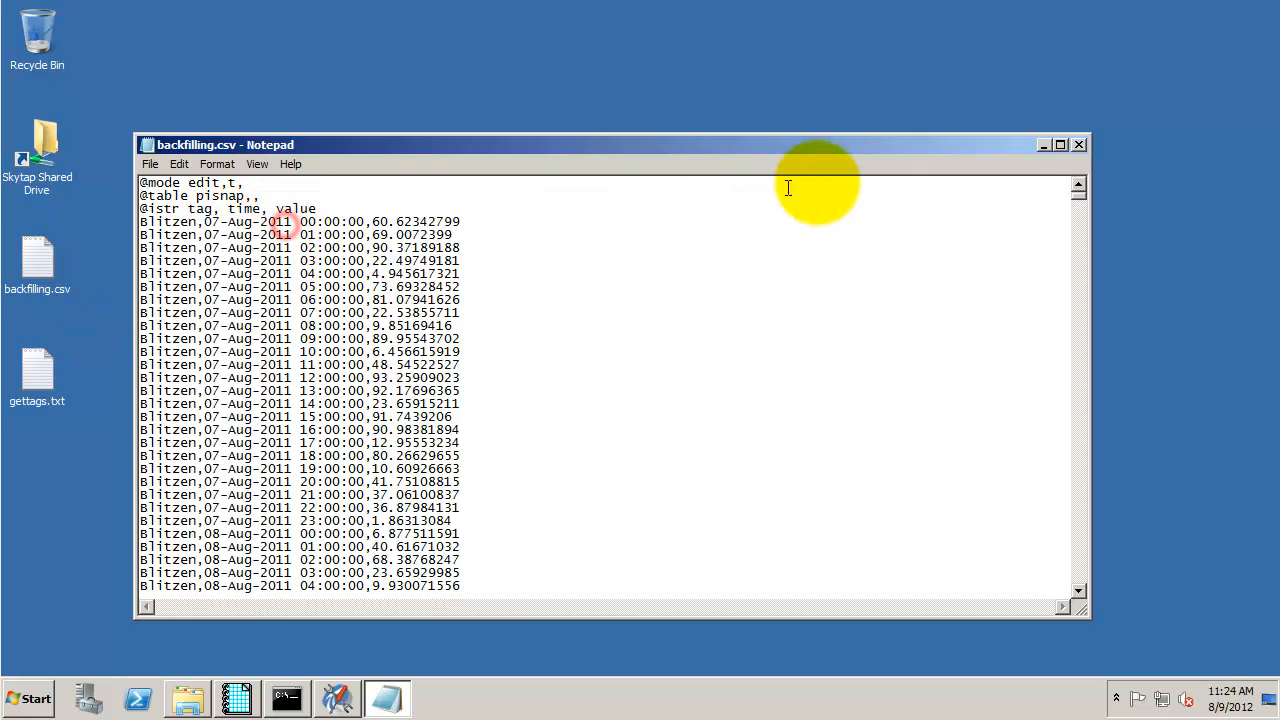
{"action": "left_click", "coordinate": [1079, 146]}
{"action": "left_click", "coordinate": [337, 698]}
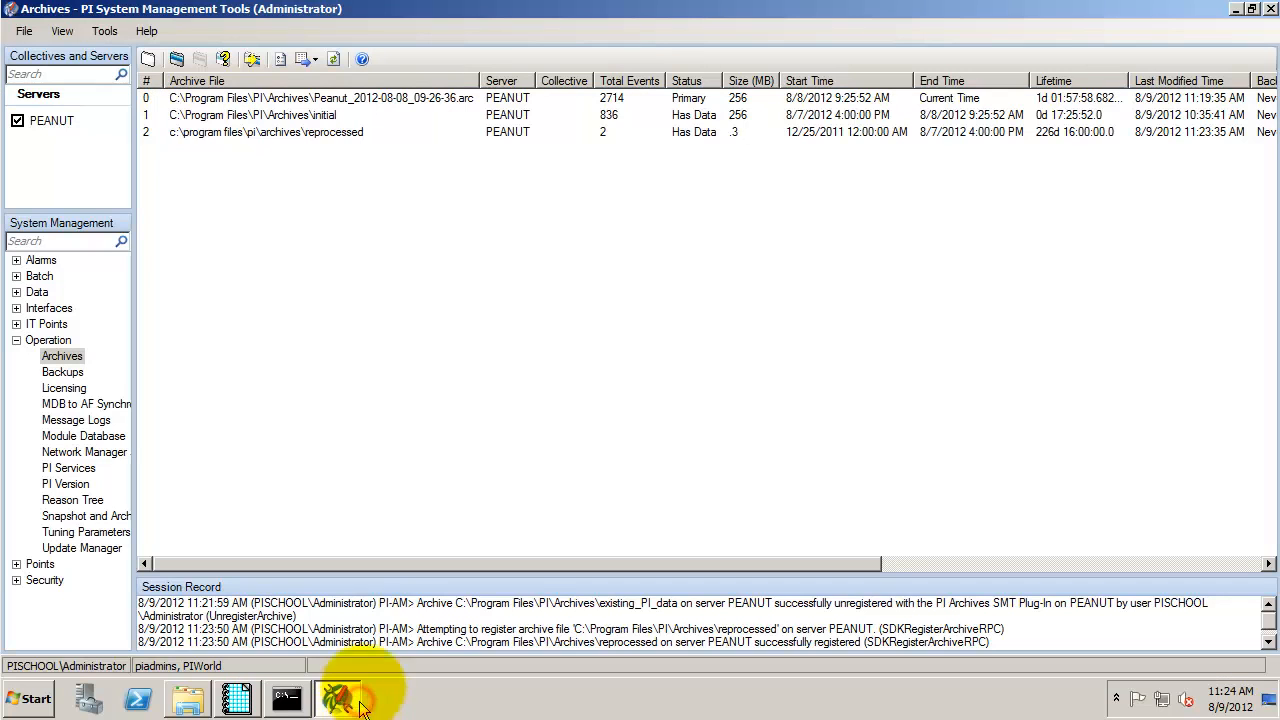
{"action": "left_click", "coordinate": [851, 133]}
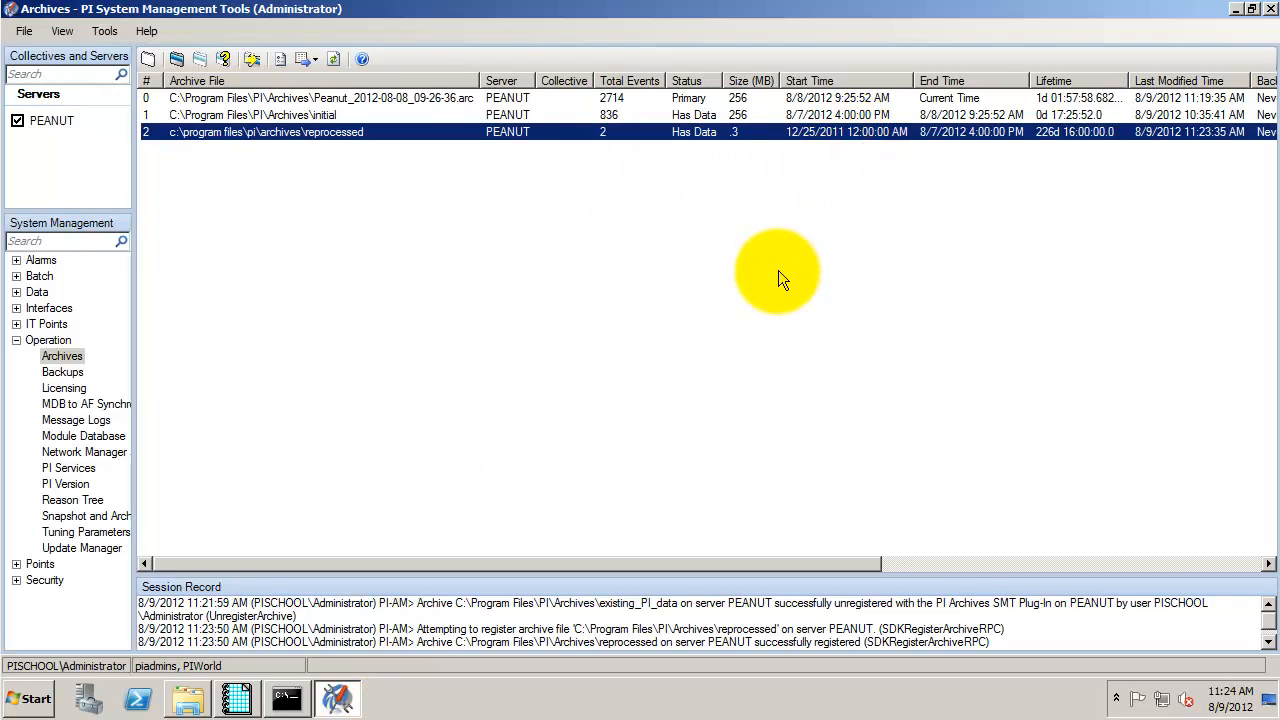
{"action": "left_click", "coordinate": [423, 294]}
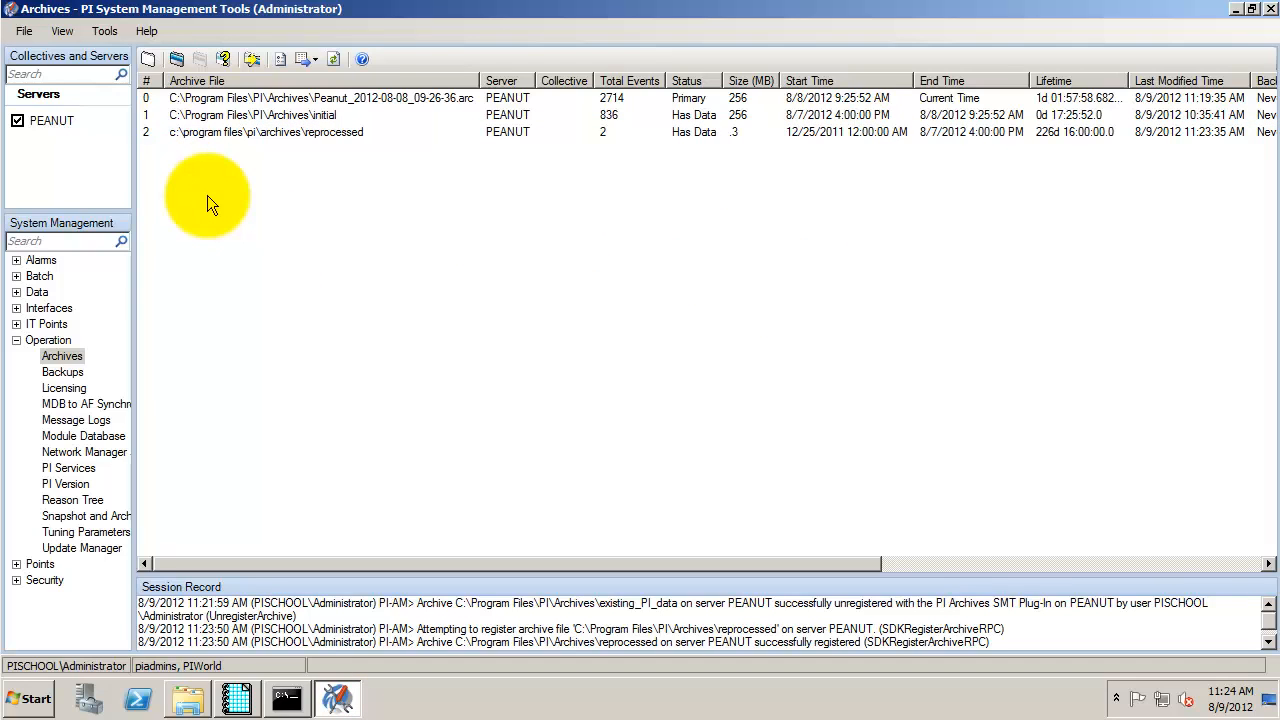
- Start a new single archive with fixed start time 07-Aug-2011 00:00:00 and end time 25-Dec-2011 00:00:00
{"action": "left_click", "coordinate": [149, 62]}
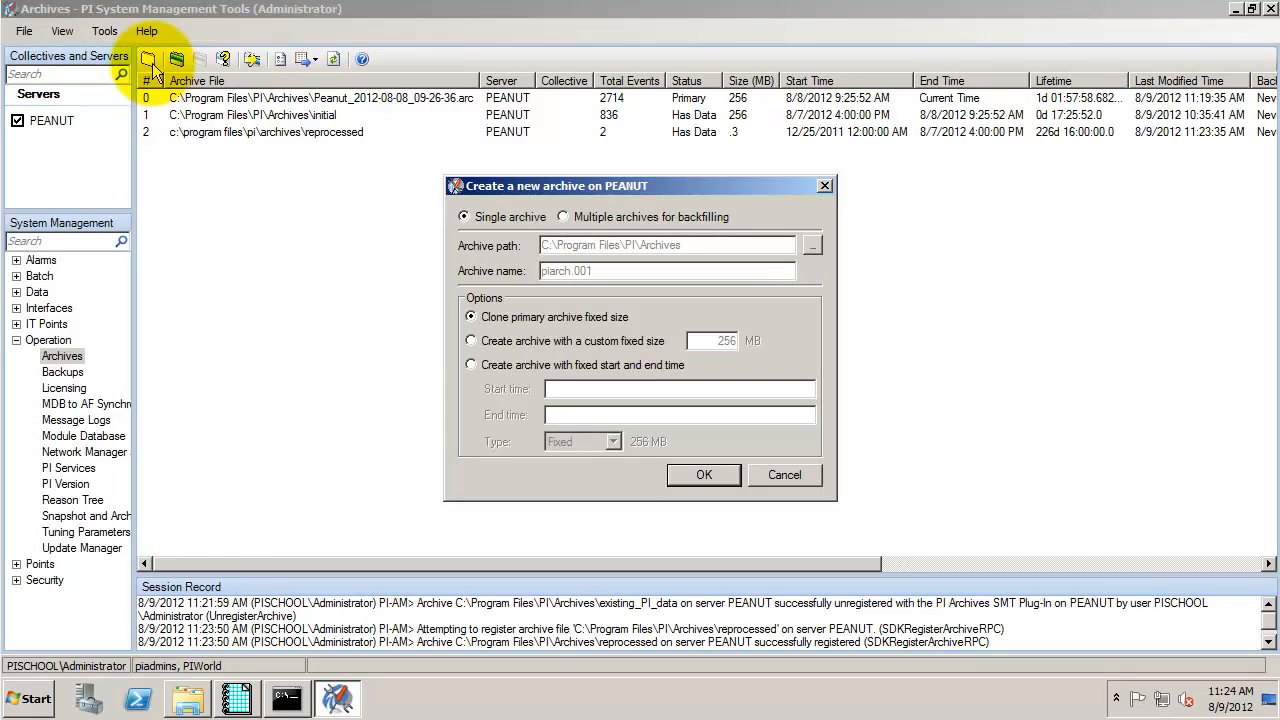
{"action": "left_click", "coordinate": [490, 365]}
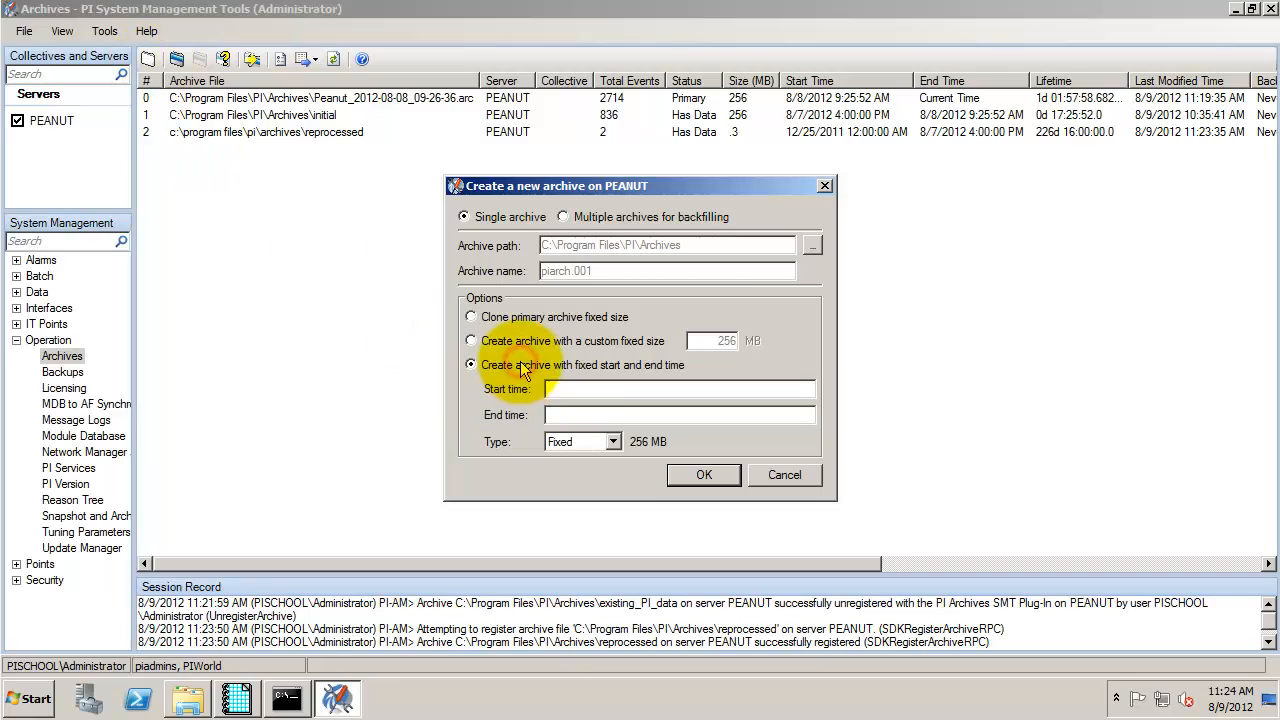
{"action": "left_click", "coordinate": [583, 391]}
{"action": "type", "text": "07"}
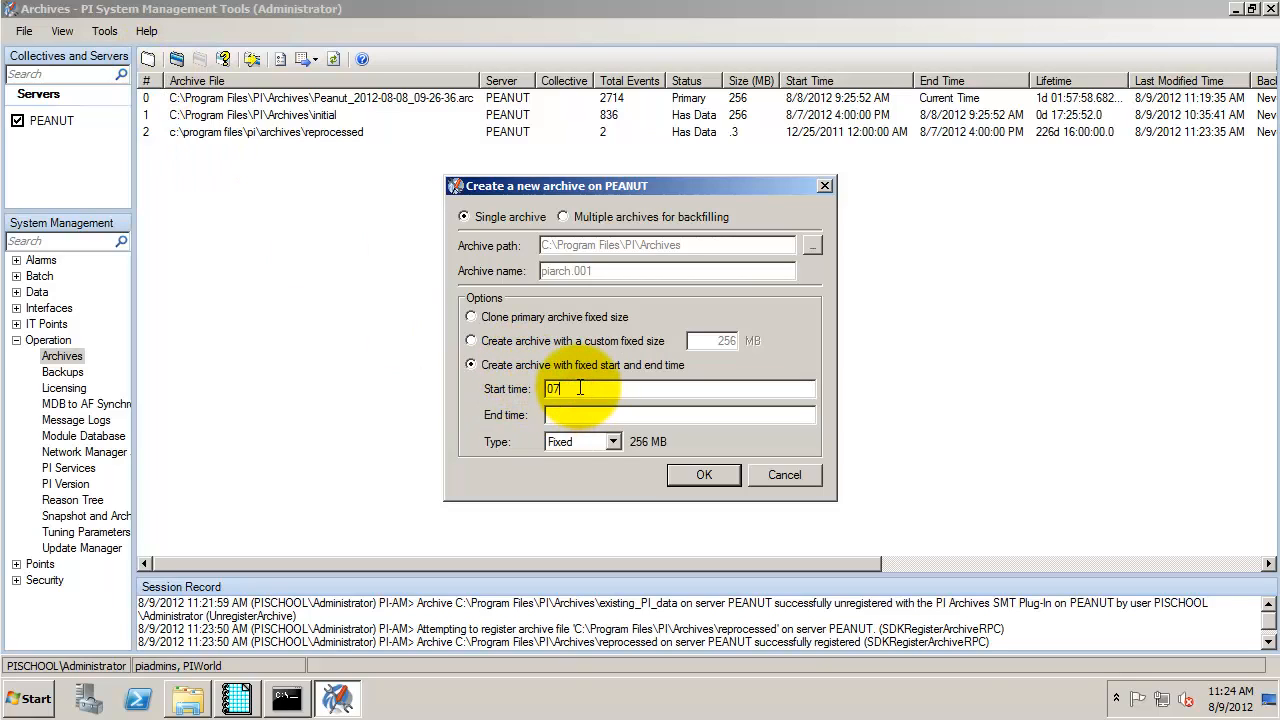
{"action": "type", "text": "-Aug-2011 00:00:00"}
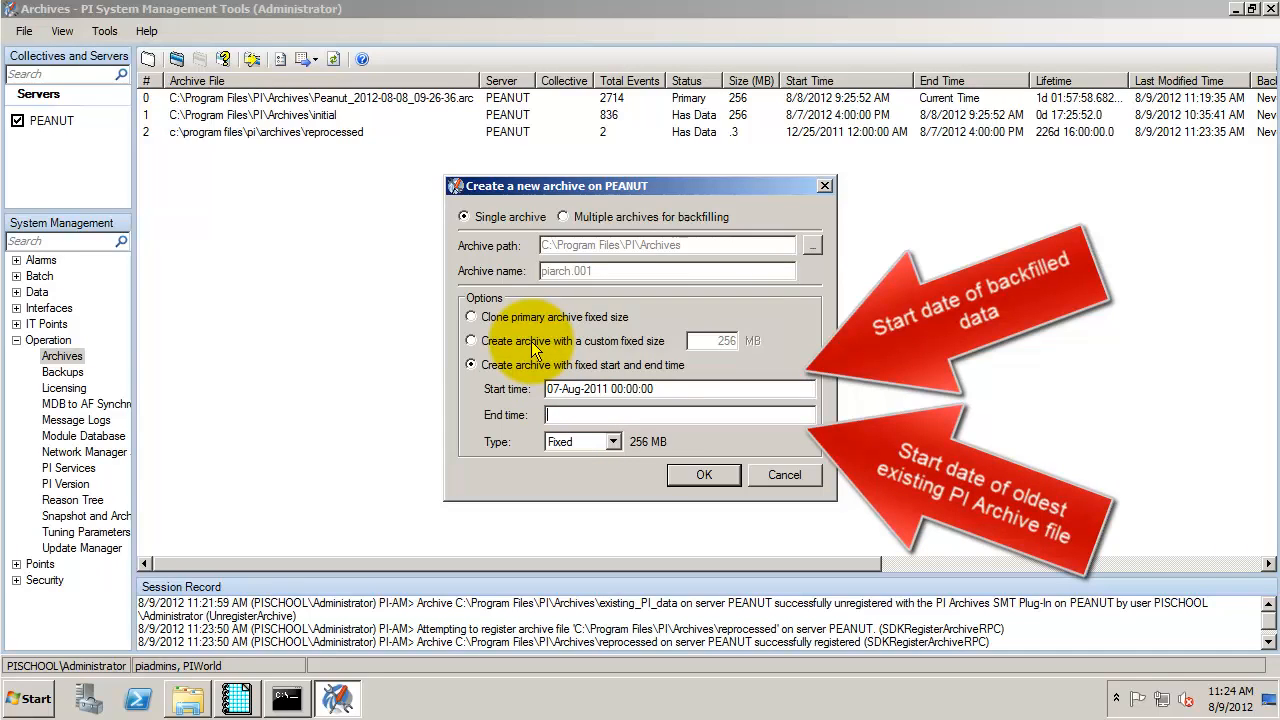
{"action": "type", "text": "25-Dec"}
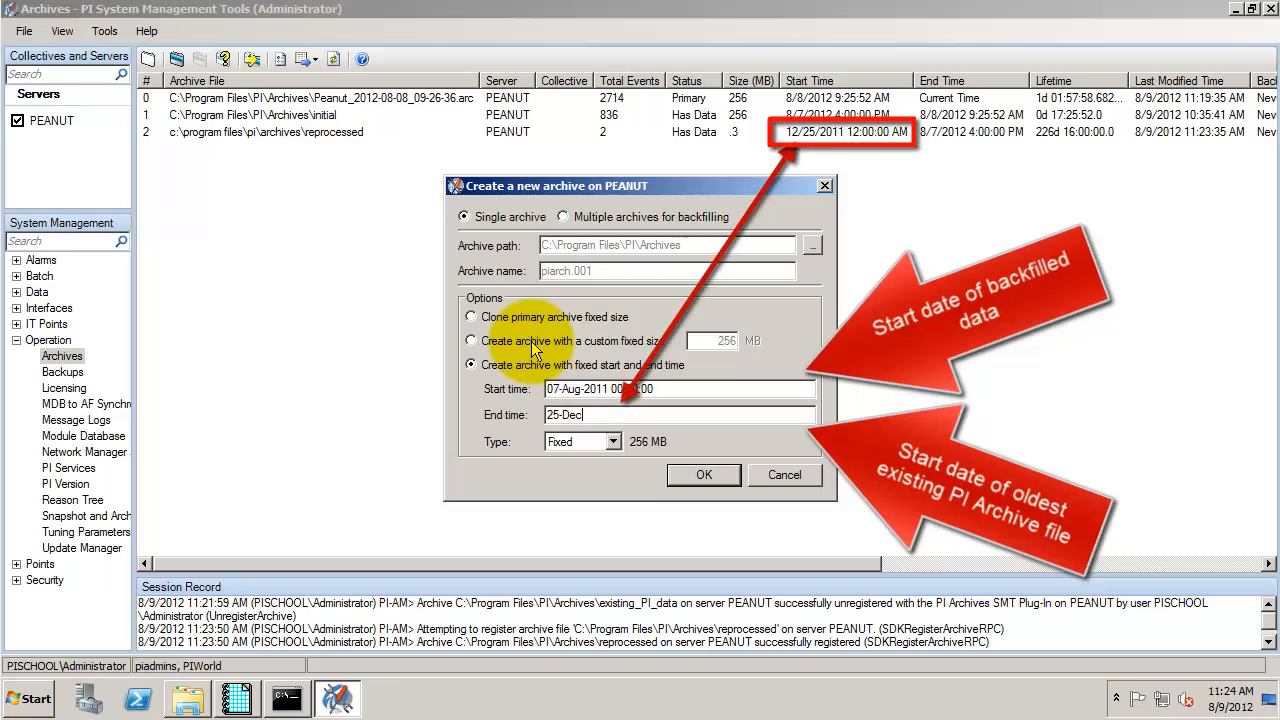
{"action": "type", "text": "-2011 00:00:00"}
- Set the new archive's type to Dynamic, name it backfilled_data and create it
{"action": "left_click", "coordinate": [585, 442]}
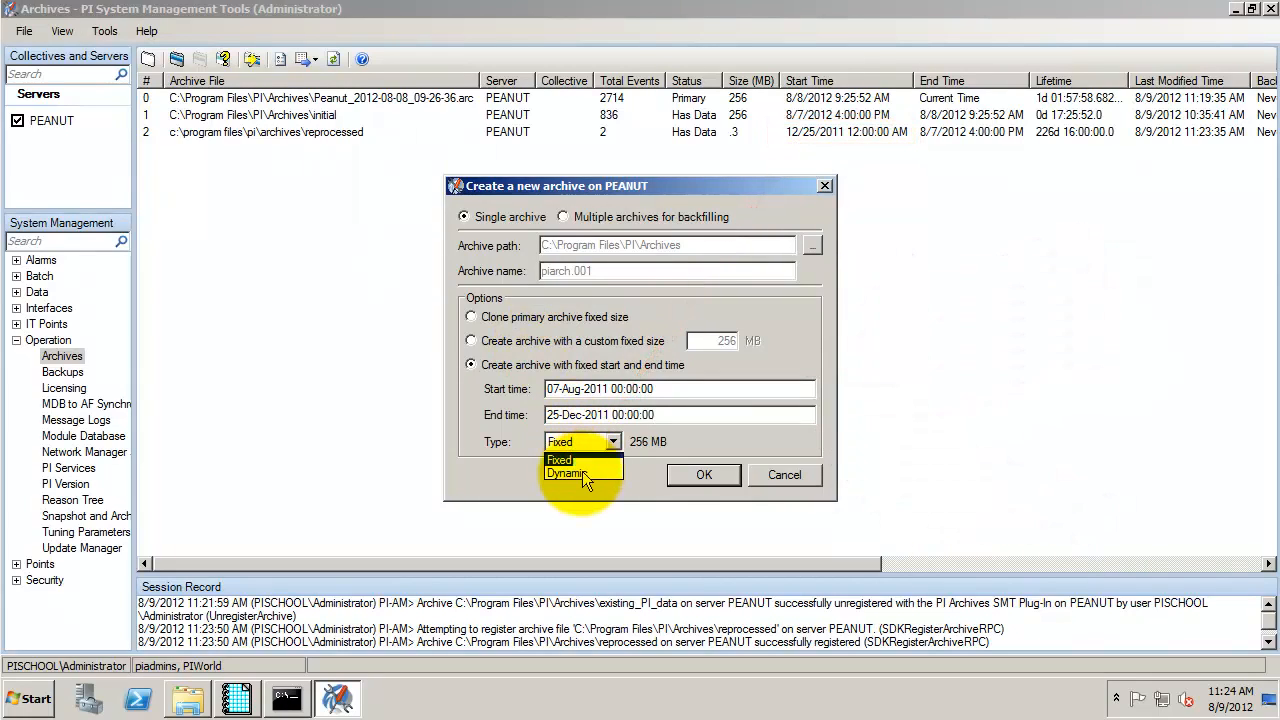
{"action": "left_click", "coordinate": [581, 473]}
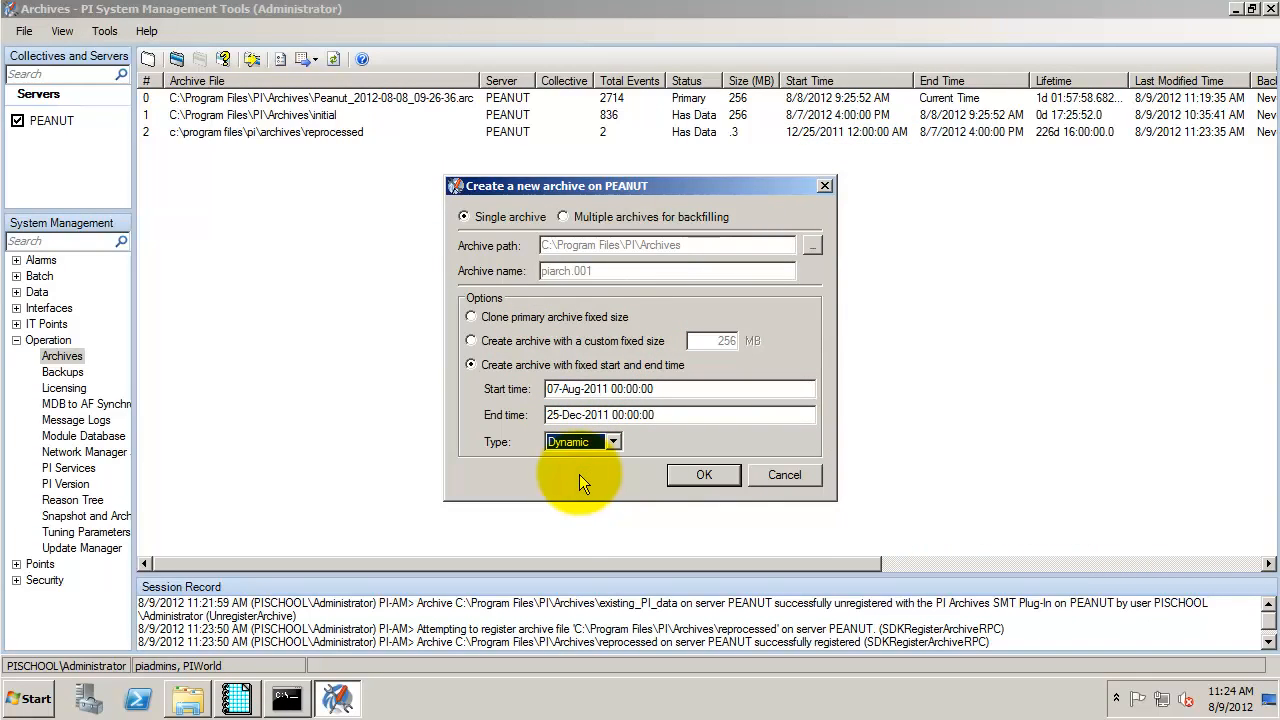
{"action": "left_click", "coordinate": [573, 271]}
{"action": "double_click", "coordinate": [575, 271]}
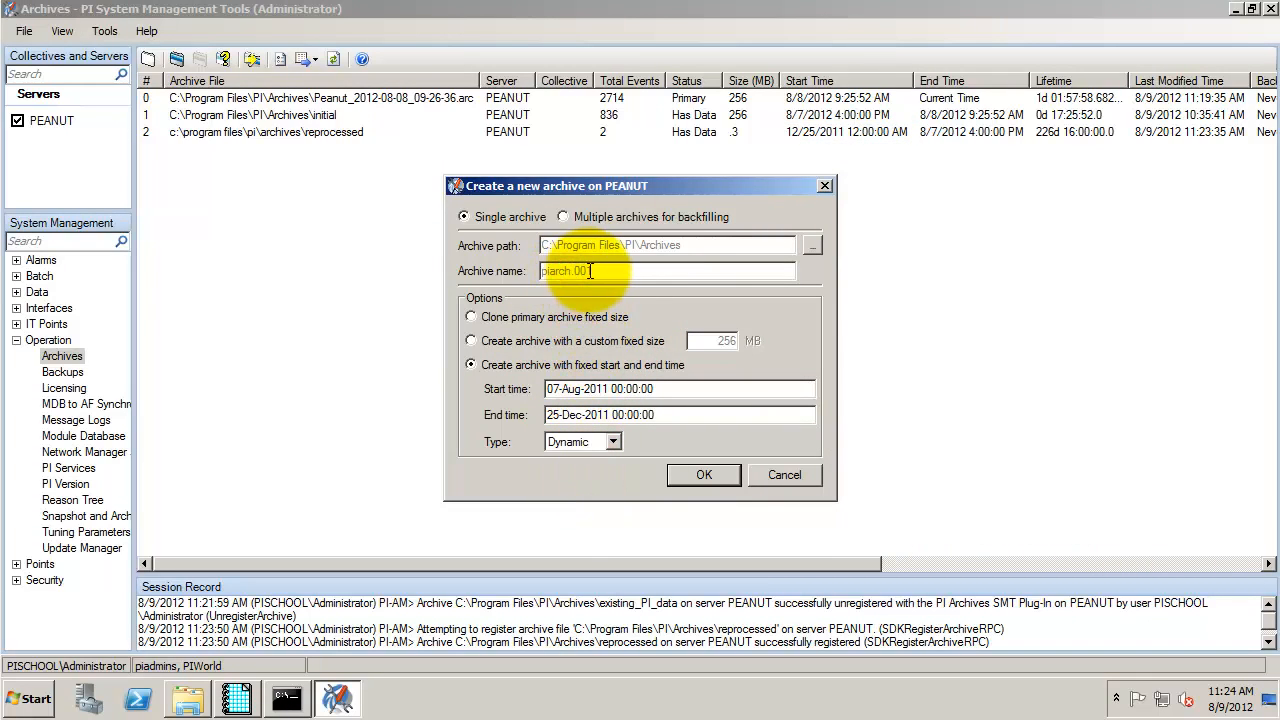
{"action": "type", "text": "backfilled_data"}
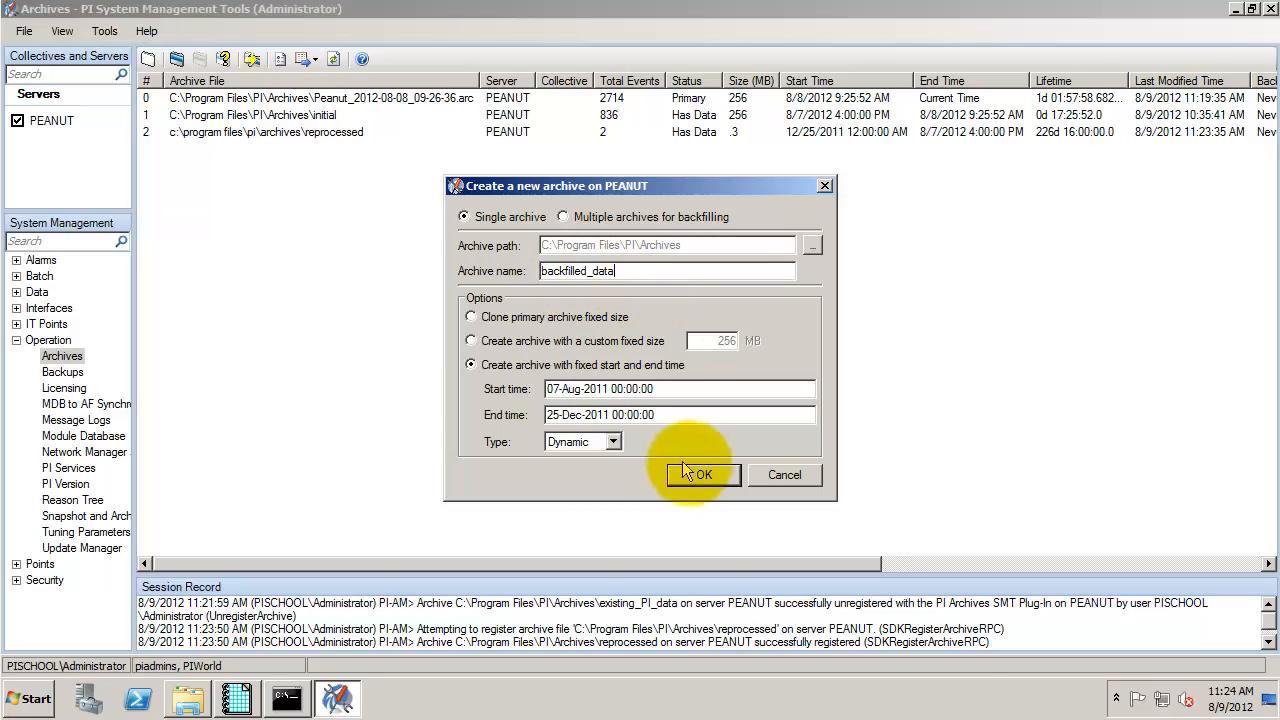
{"action": "left_click", "coordinate": [697, 475]}
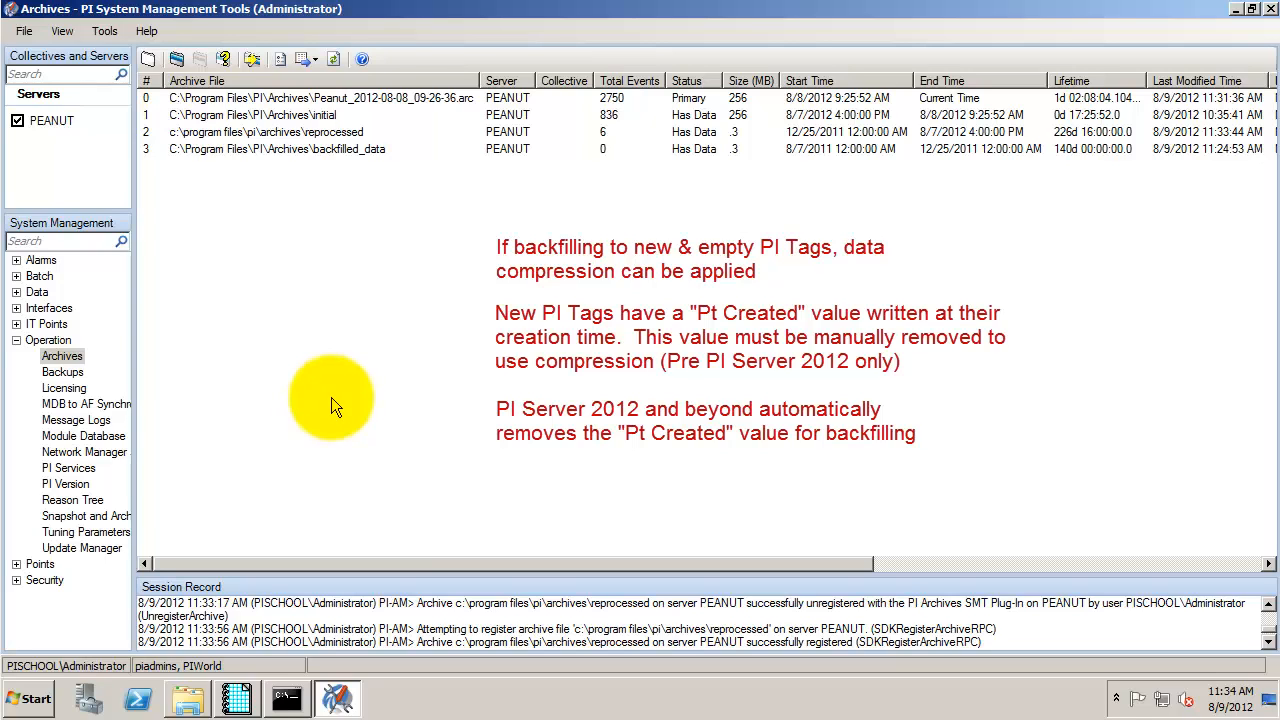
- Review the gettags.txt script on the desktop in Notepad, particularly its output file name, and close it
{"action": "left_click", "coordinate": [1236, 10]}
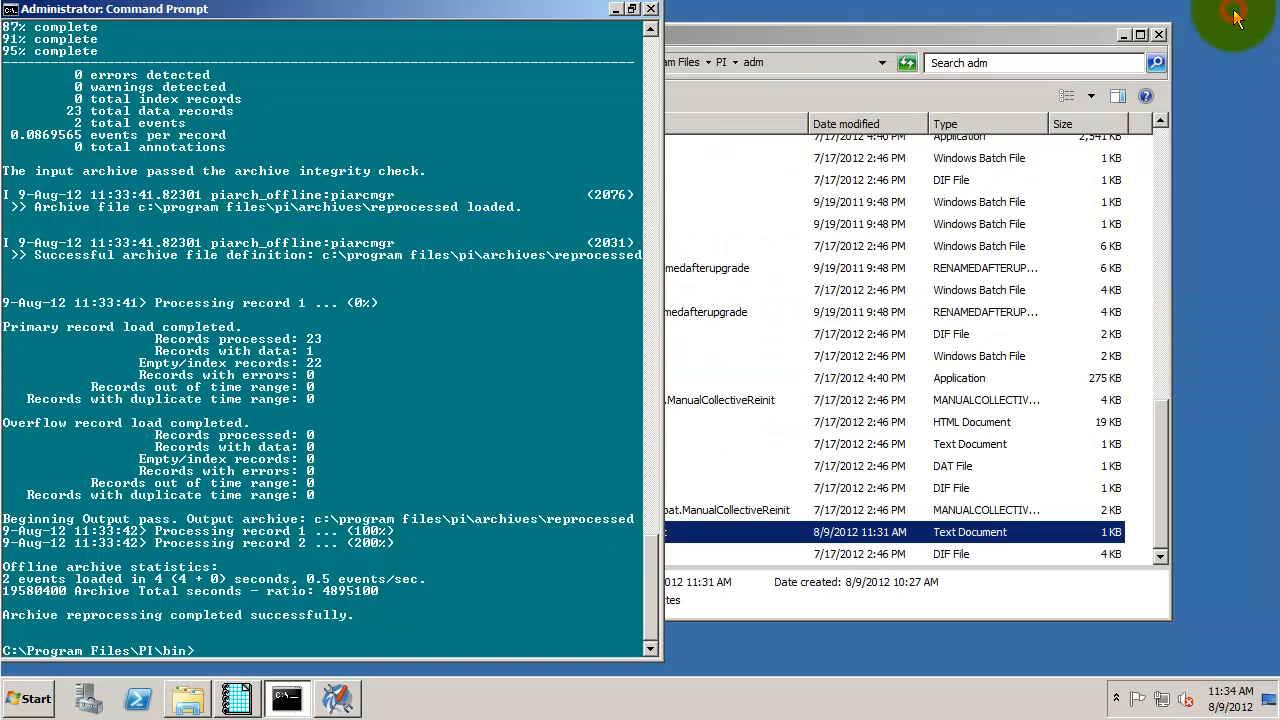
{"action": "double_click", "coordinate": [615, 8]}
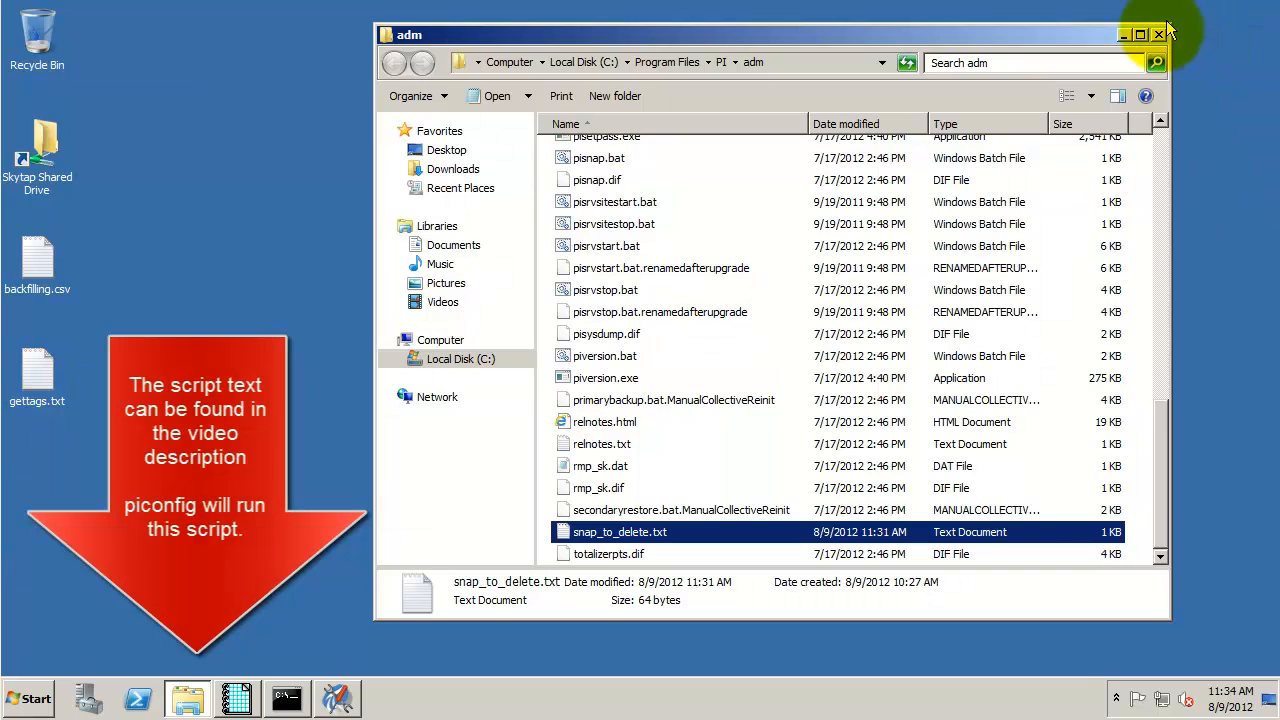
{"action": "left_click", "coordinate": [30, 388]}
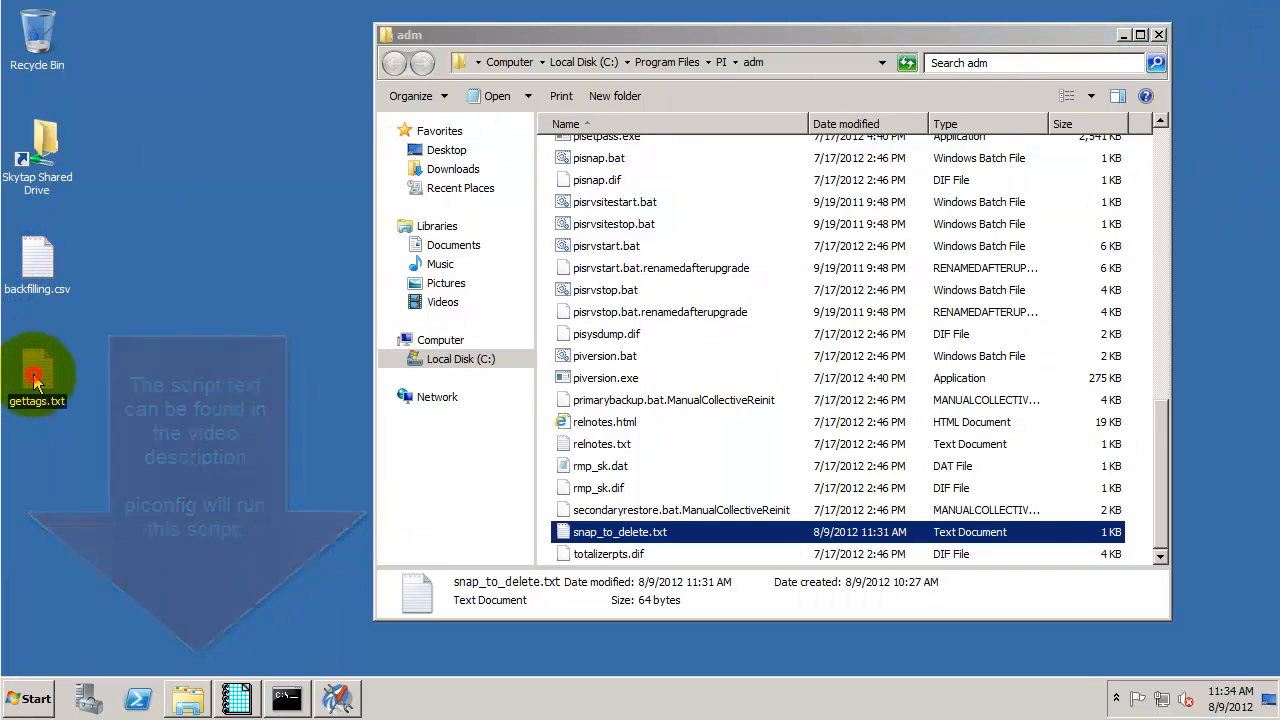
{"action": "double_click", "coordinate": [30, 386]}
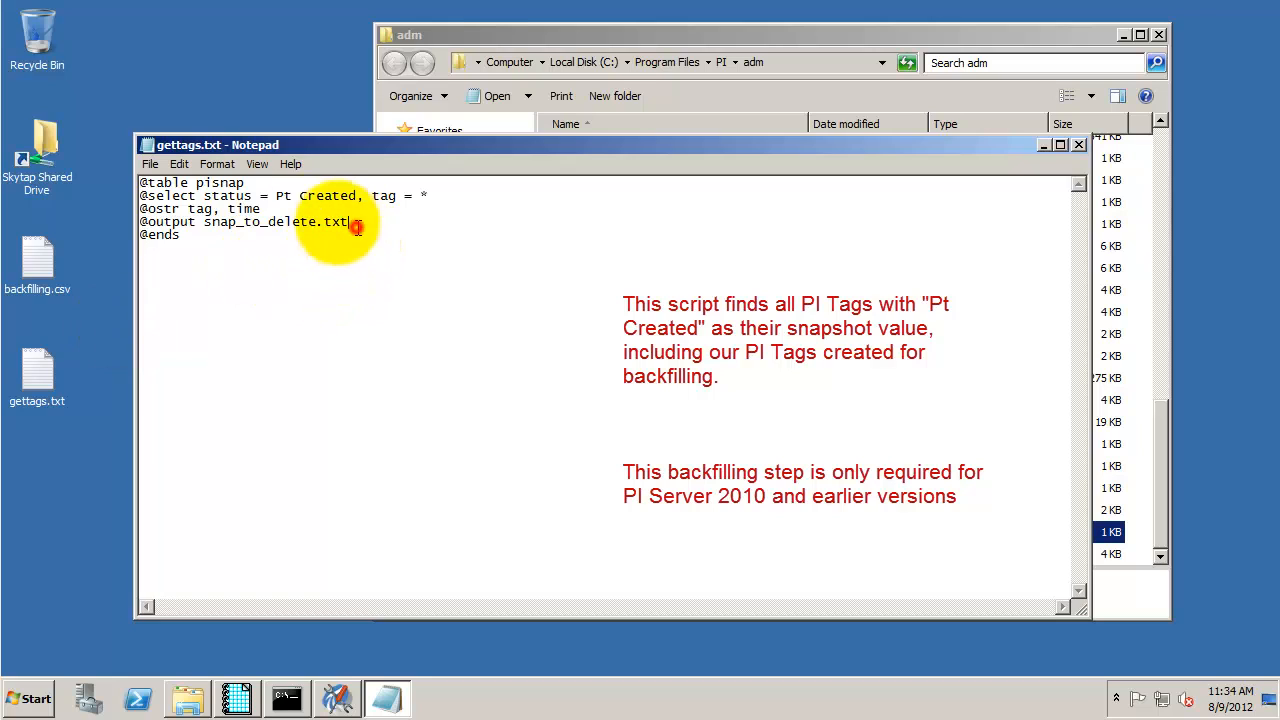
{"action": "left_click_drag", "start_coordinate": [349, 222], "coordinate": [204, 222]}
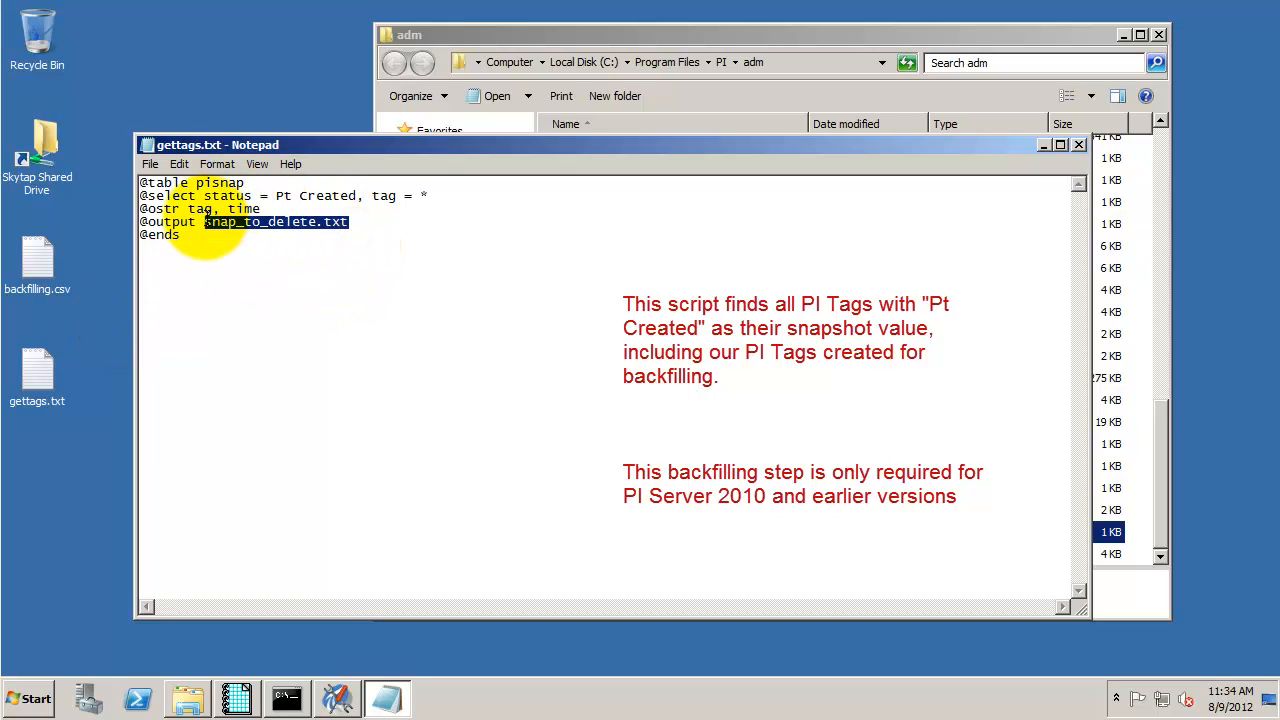
{"action": "left_click", "coordinate": [1078, 145]}
{"action": "left_click", "coordinate": [1158, 34]}
- Switch to the Command Prompt, change to the ../adm directory and run piconfig < c:\users\administrator\desktop\gettags.txt
{"action": "left_click", "coordinate": [286, 698]}
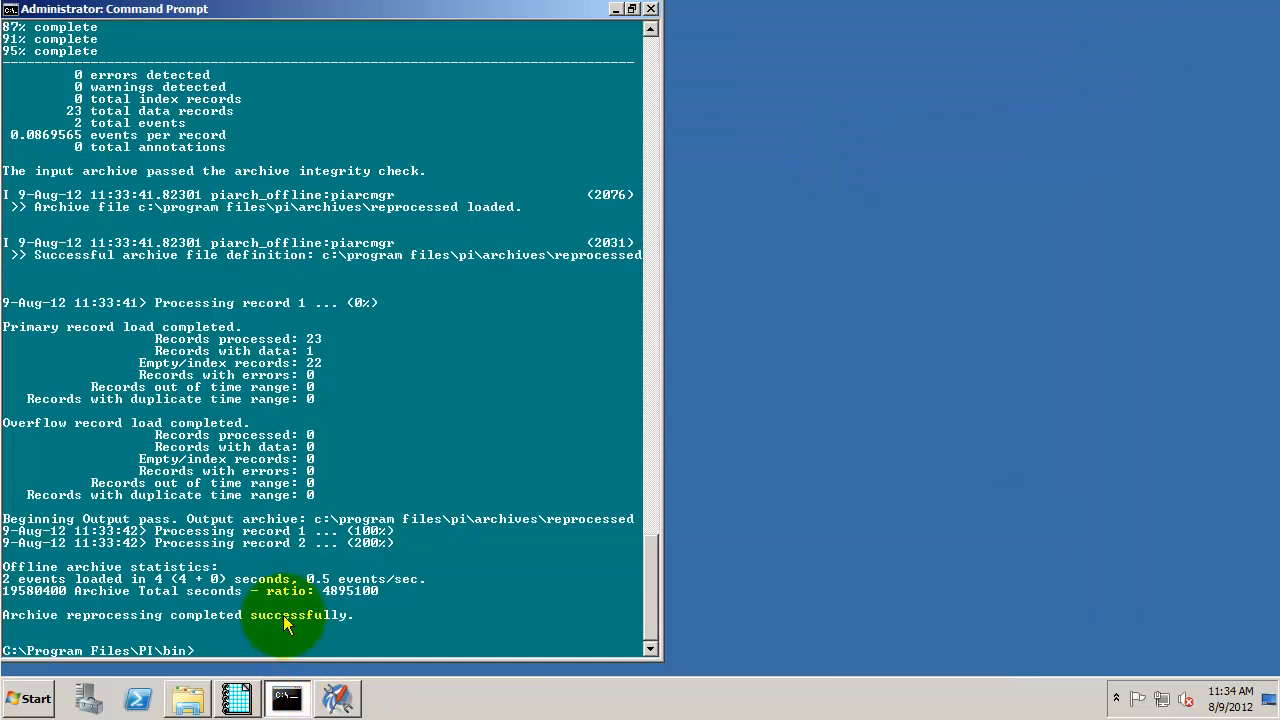
{"action": "left_click", "coordinate": [275, 632]}
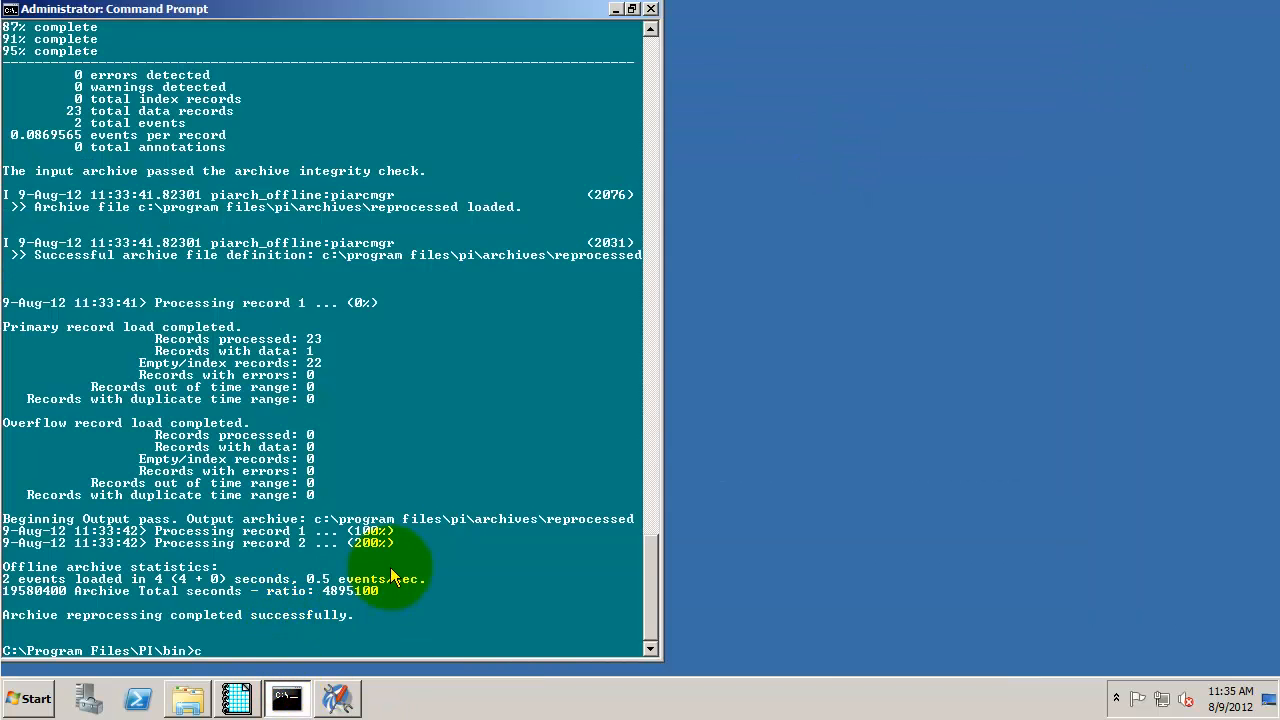
{"action": "type", "text": "cd ../adm"}
{"action": "key", "text": "Return"}
{"action": "type", "text": "piconfig"}
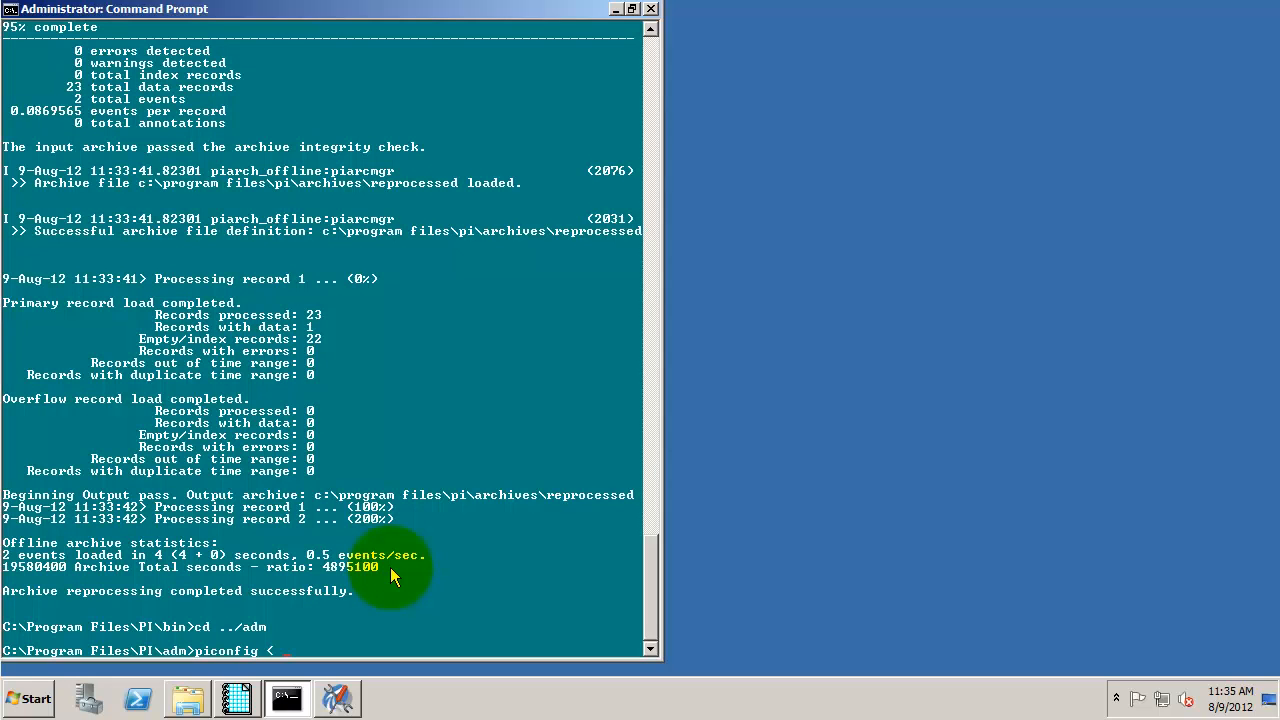
{"action": "type", "text": " < c:\\users\\admin"}
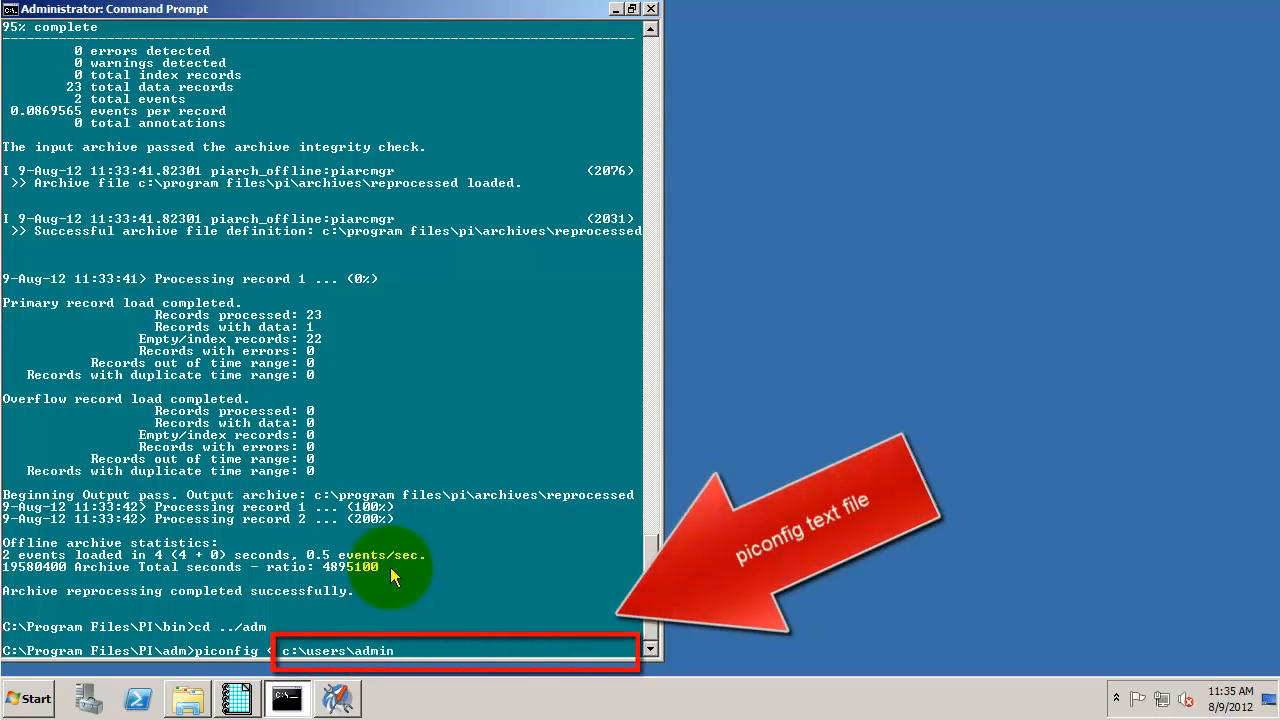
{"action": "type", "text": "istrator\\desktop\\gettags.txt"}
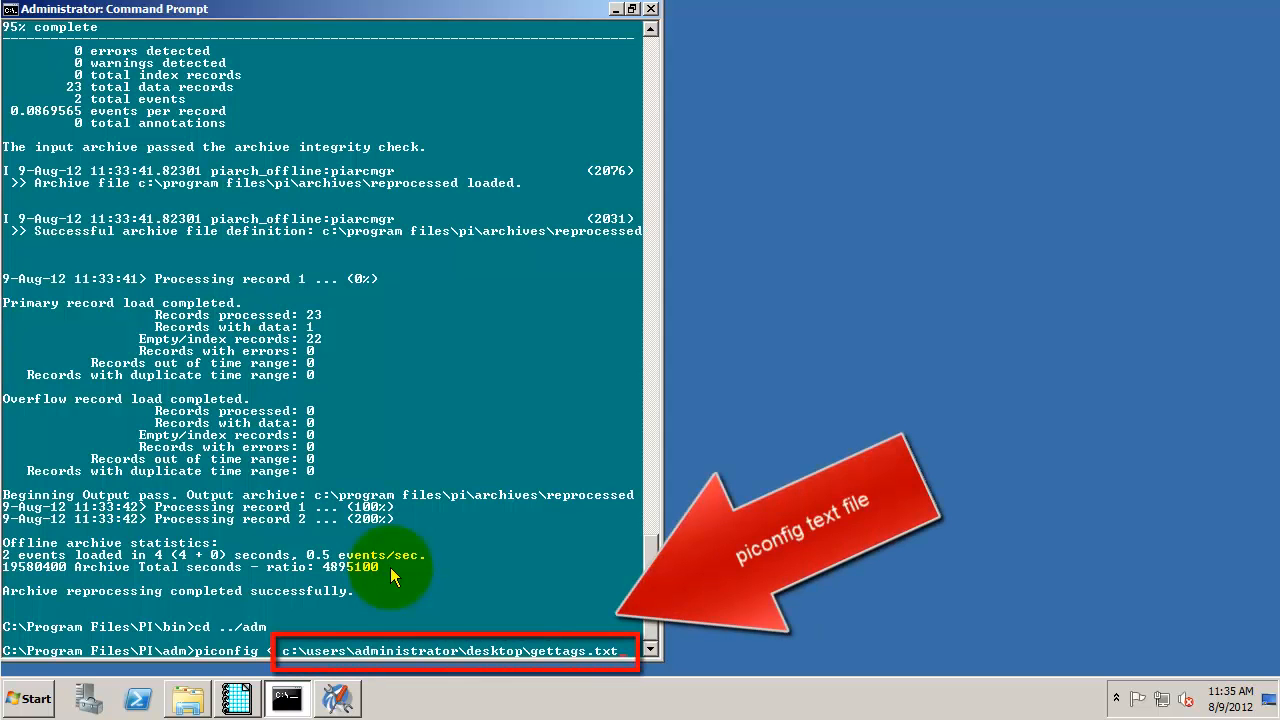
{"action": "key", "text": "Return"}
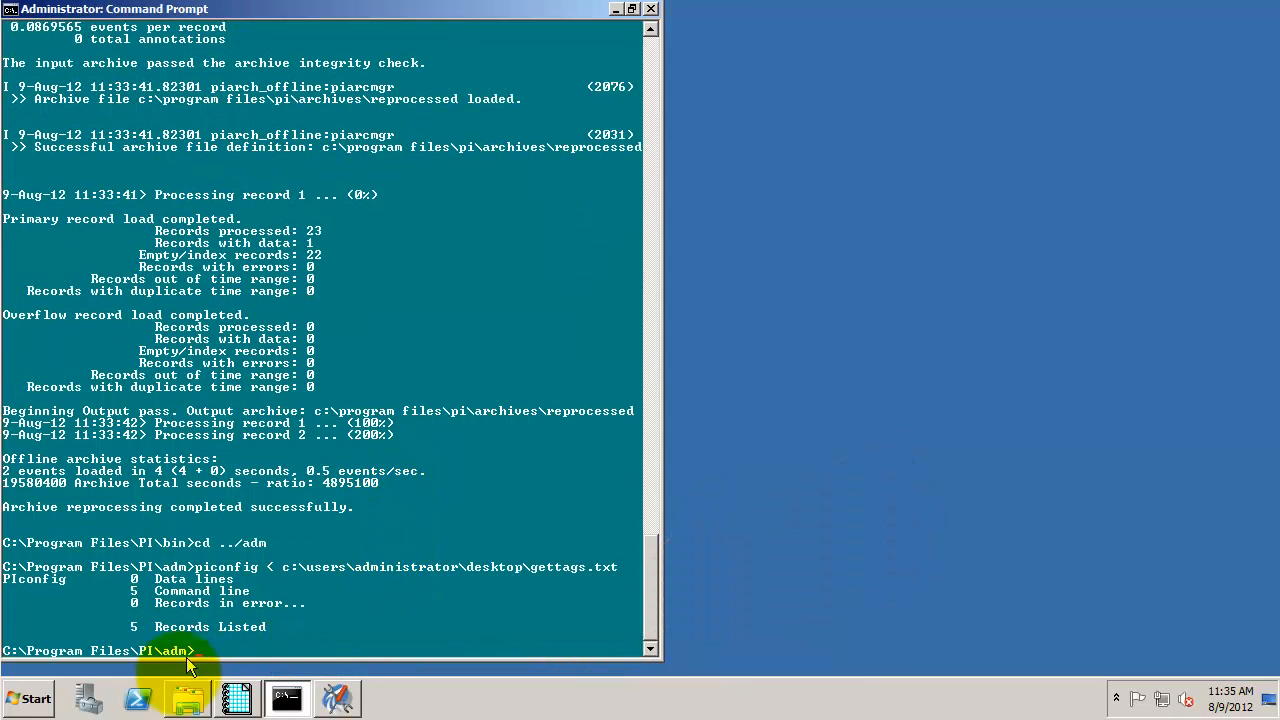
- Open snap_to_delete.txt from the PI adm folder, delete the new point 4 and new point 5 lines, and save the file
{"action": "left_click", "coordinate": [183, 703]}
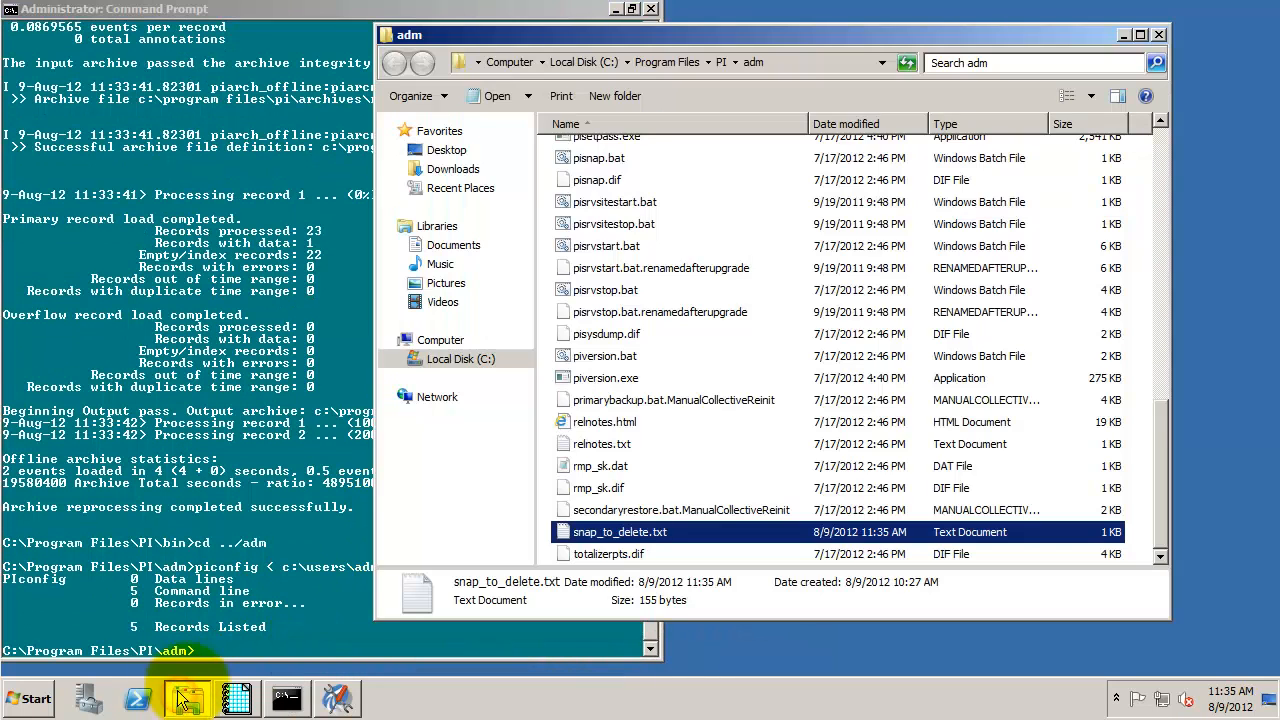
{"action": "double_click", "coordinate": [662, 535]}
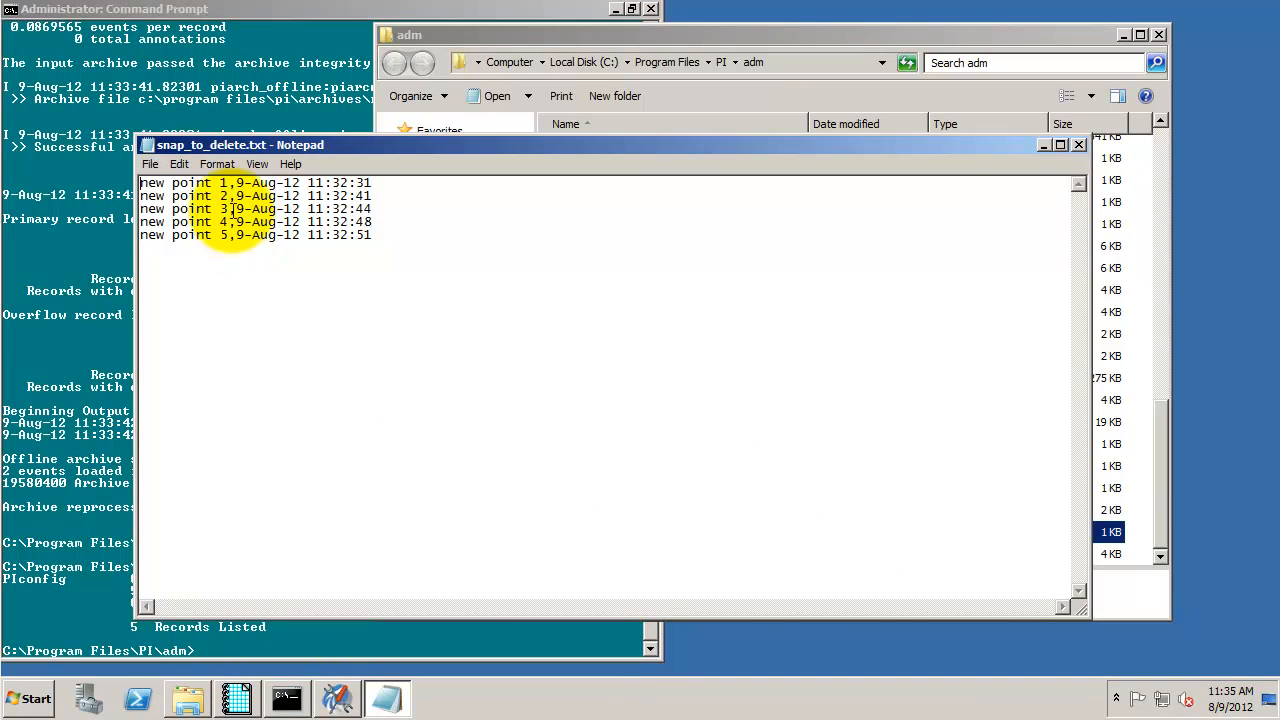
{"action": "left_click", "coordinate": [398, 184]}
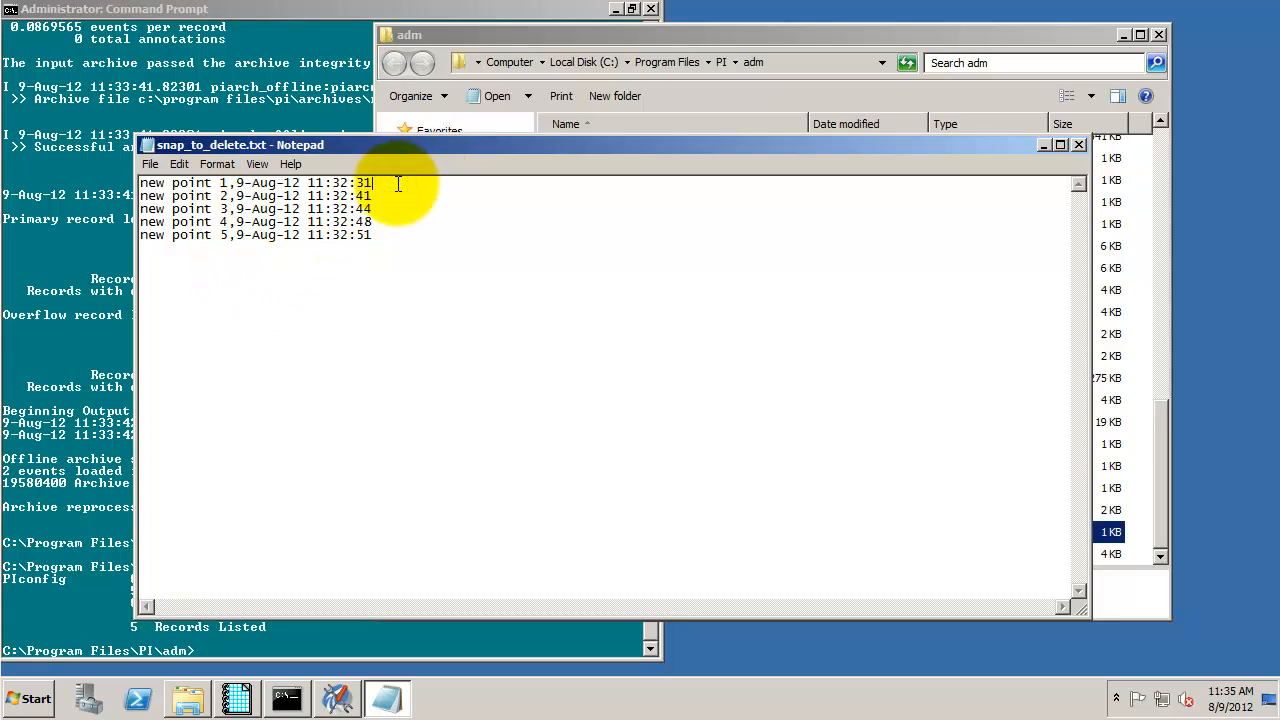
{"action": "left_click", "coordinate": [380, 236]}
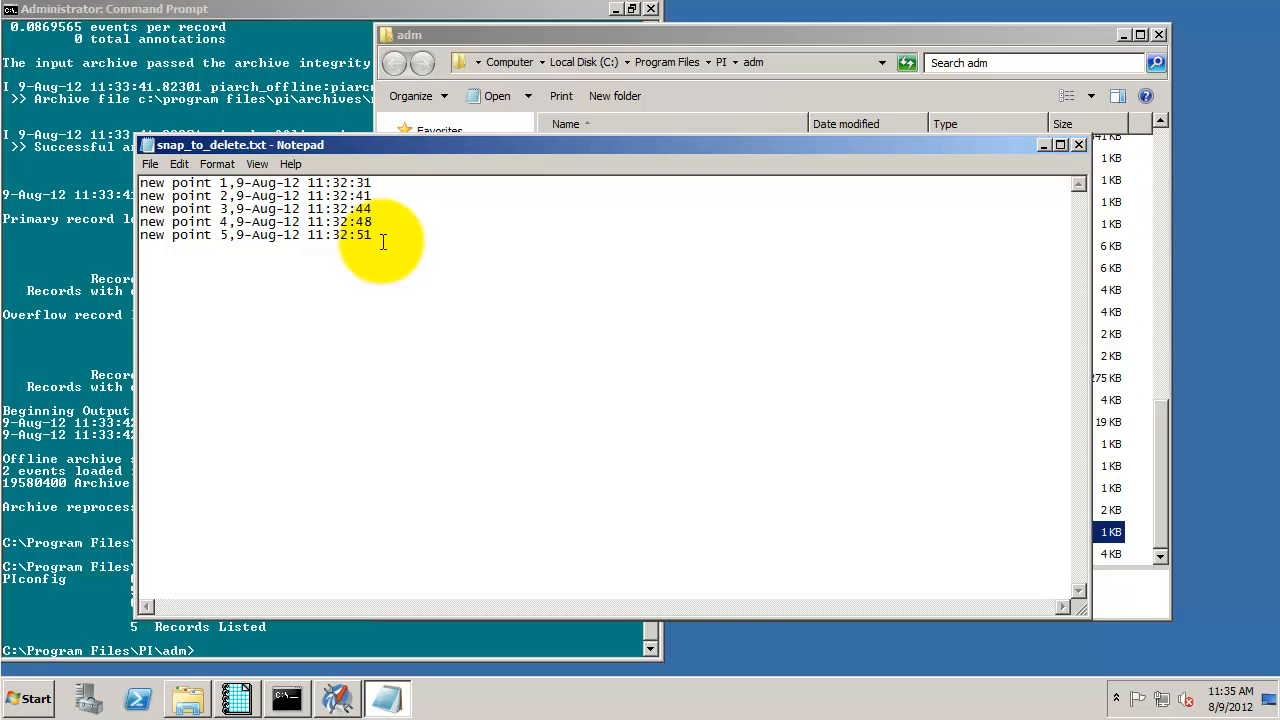
{"action": "left_click_drag", "start_coordinate": [378, 238], "coordinate": [142, 225]}
{"action": "key", "text": "Delete"}
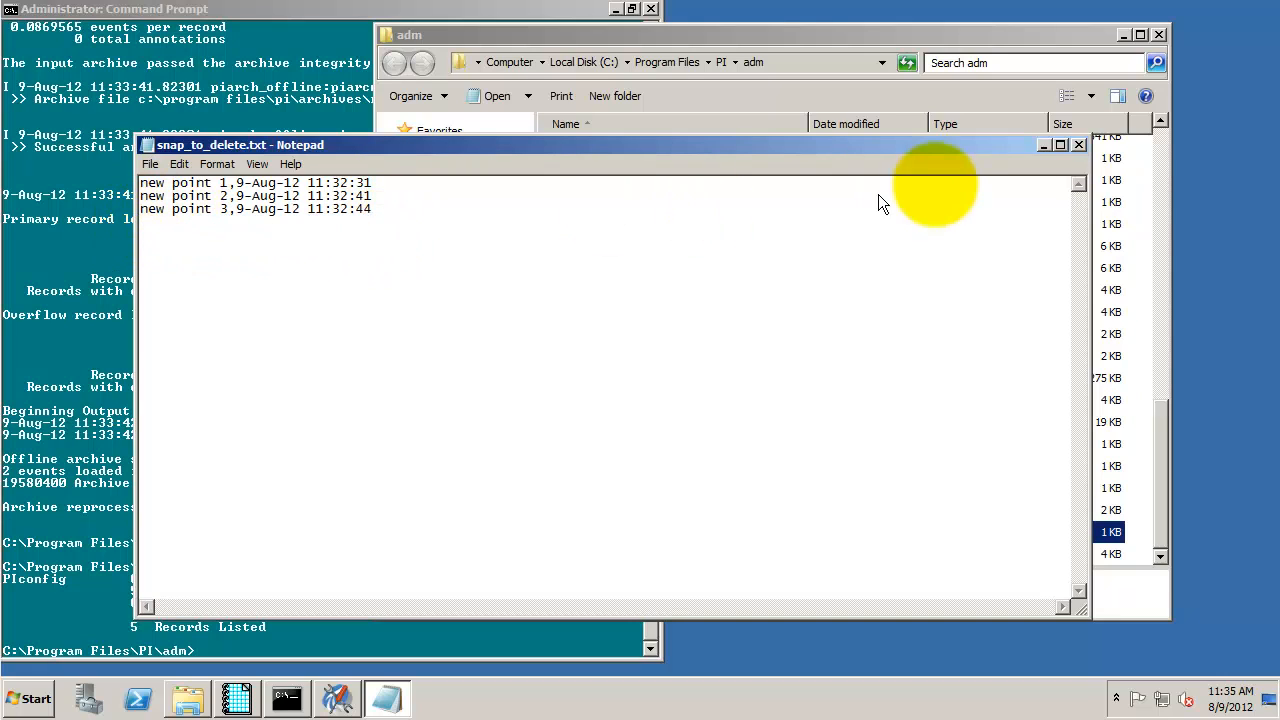
{"action": "left_click", "coordinate": [1078, 145]}
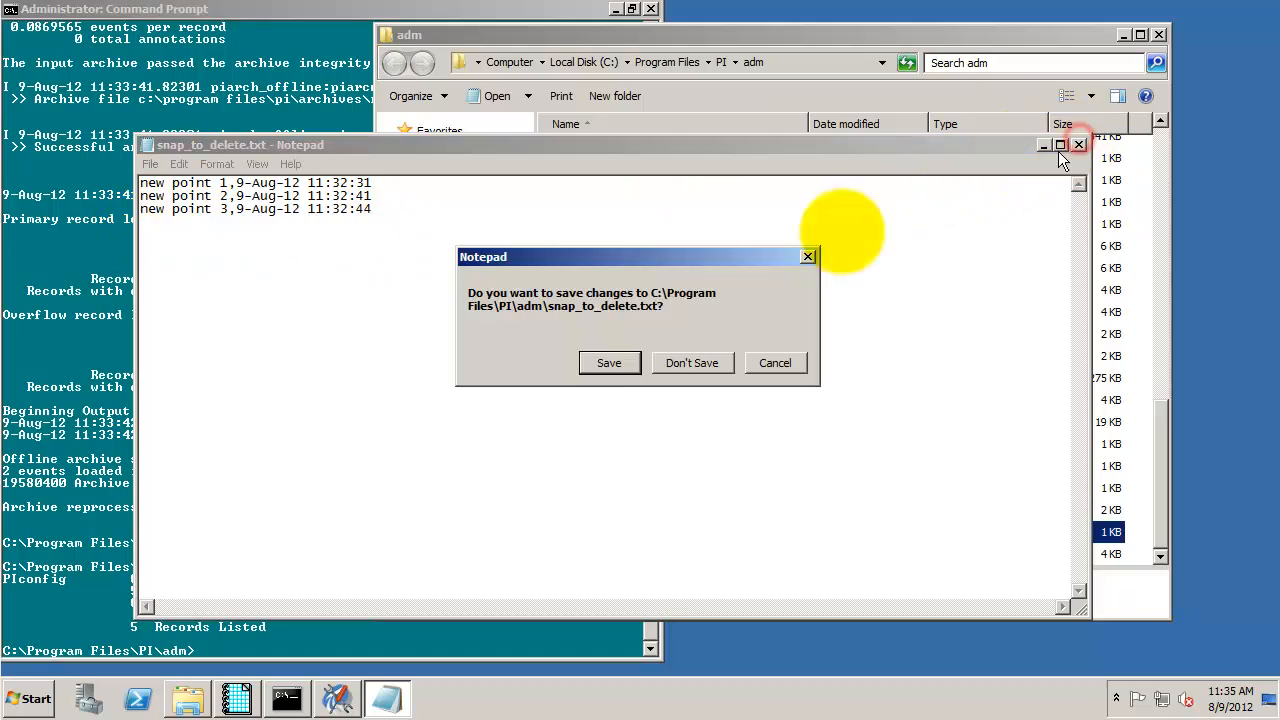
{"action": "left_click", "coordinate": [585, 368]}
{"action": "left_click", "coordinate": [214, 650]}
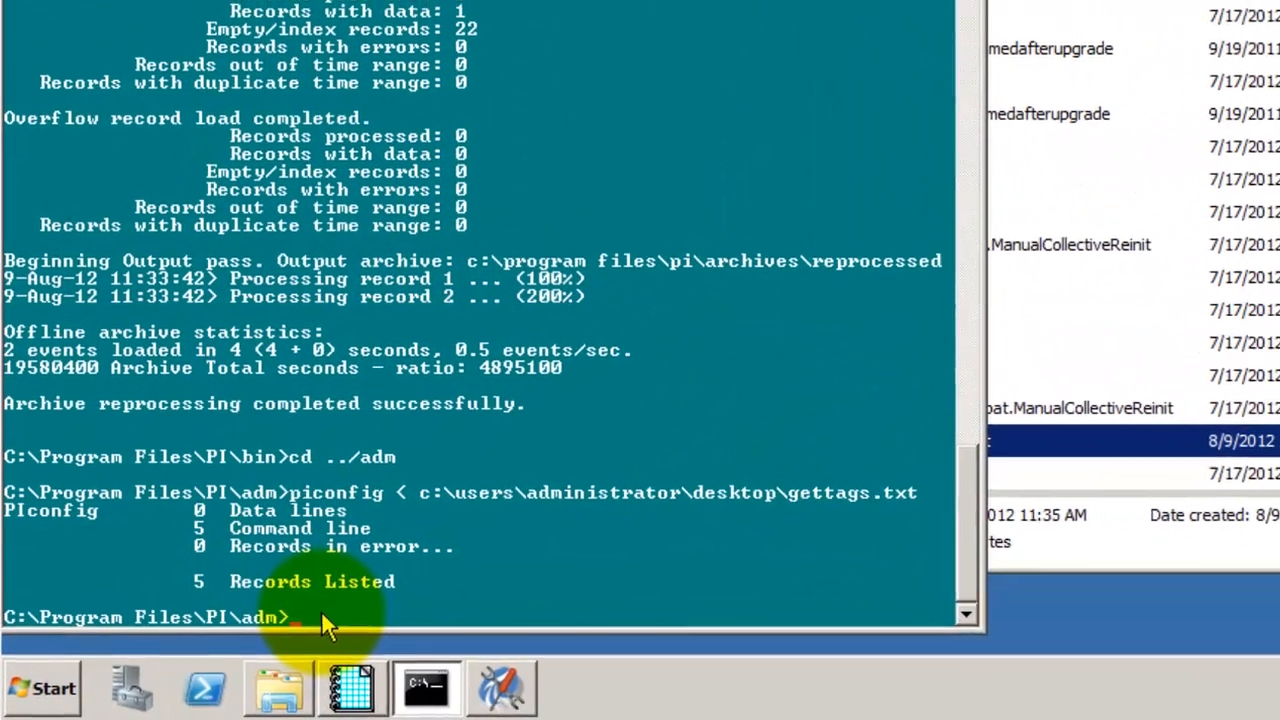
{"action": "type", "text": "pic"}
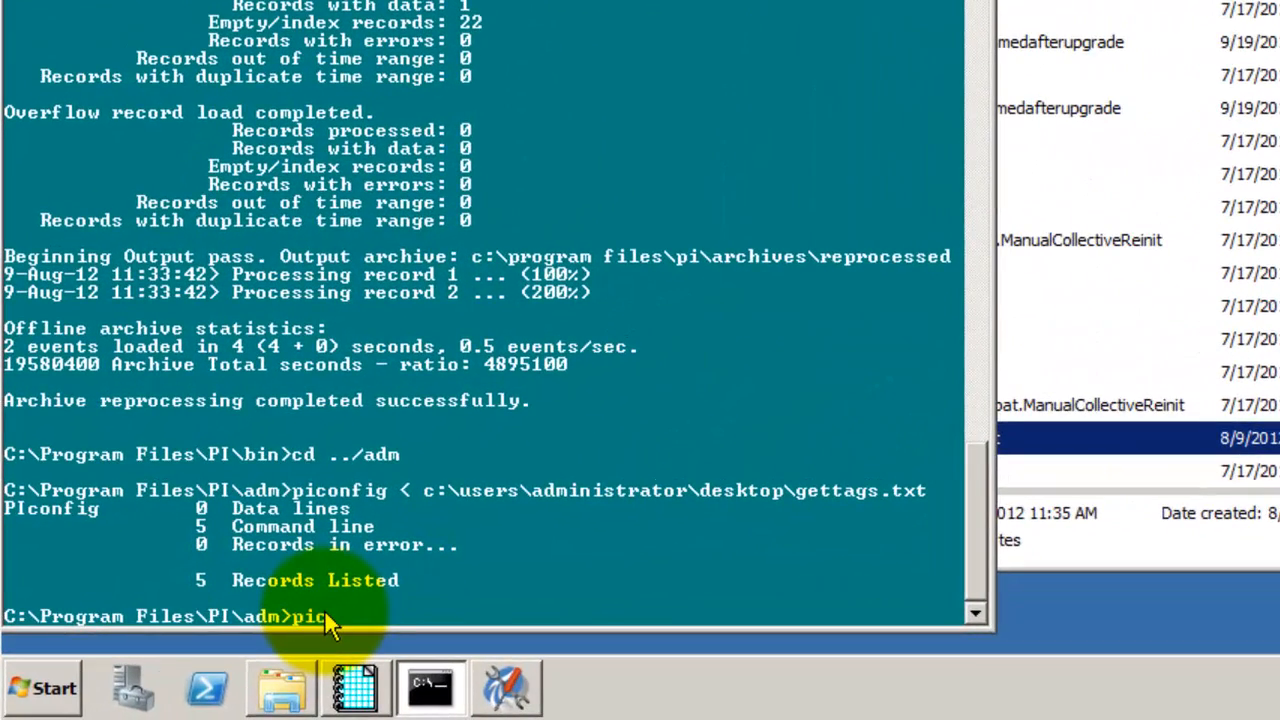
{"action": "type", "text": "onfig"}
{"action": "key", "text": "Return"}
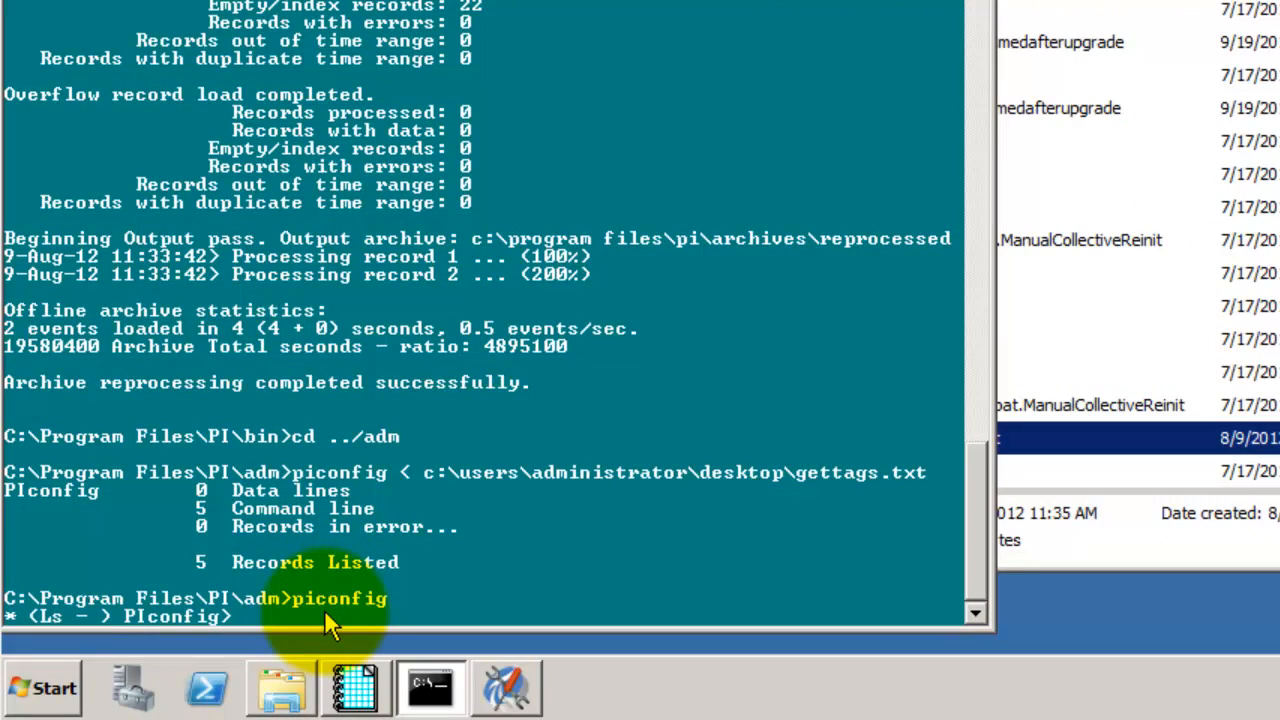
{"action": "type", "text": "@table piarc"}
{"action": "key", "text": "Return"}
{"action": "type", "text": "@"}
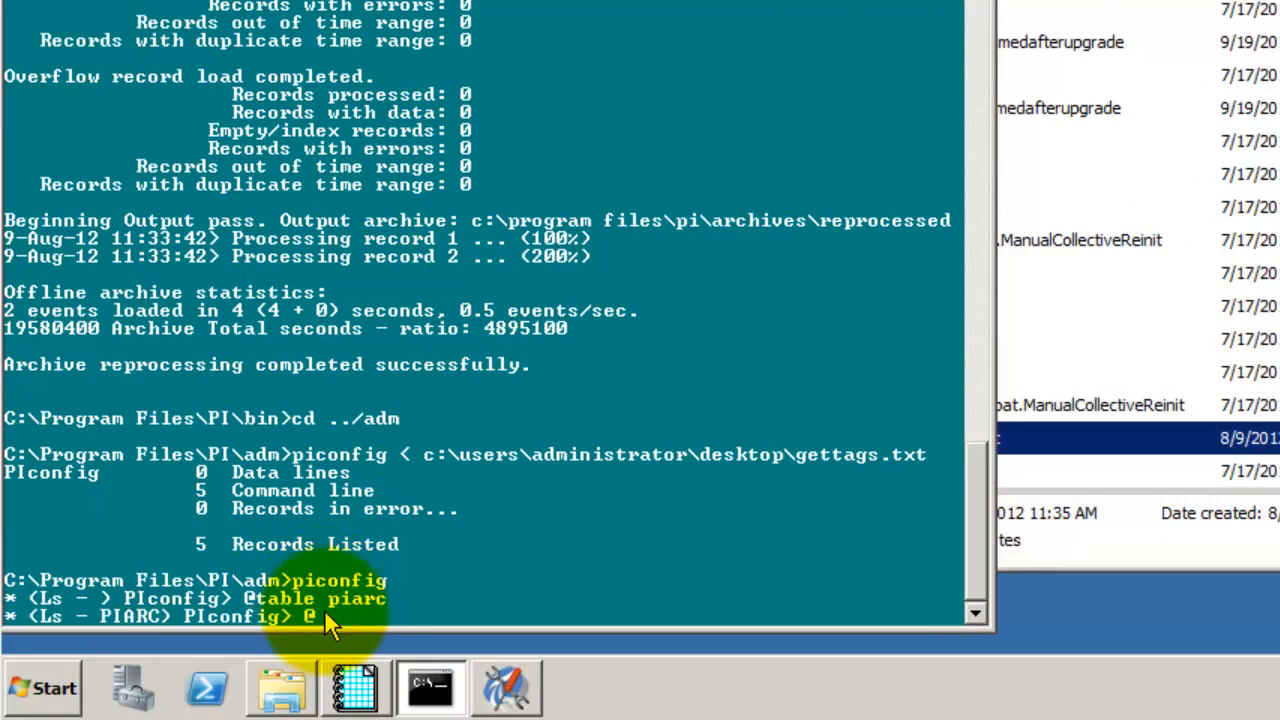
{"action": "type", "text": "mode edit, t"}
{"action": "key", "text": "Return"}
{"action": "type", "text": "@"}
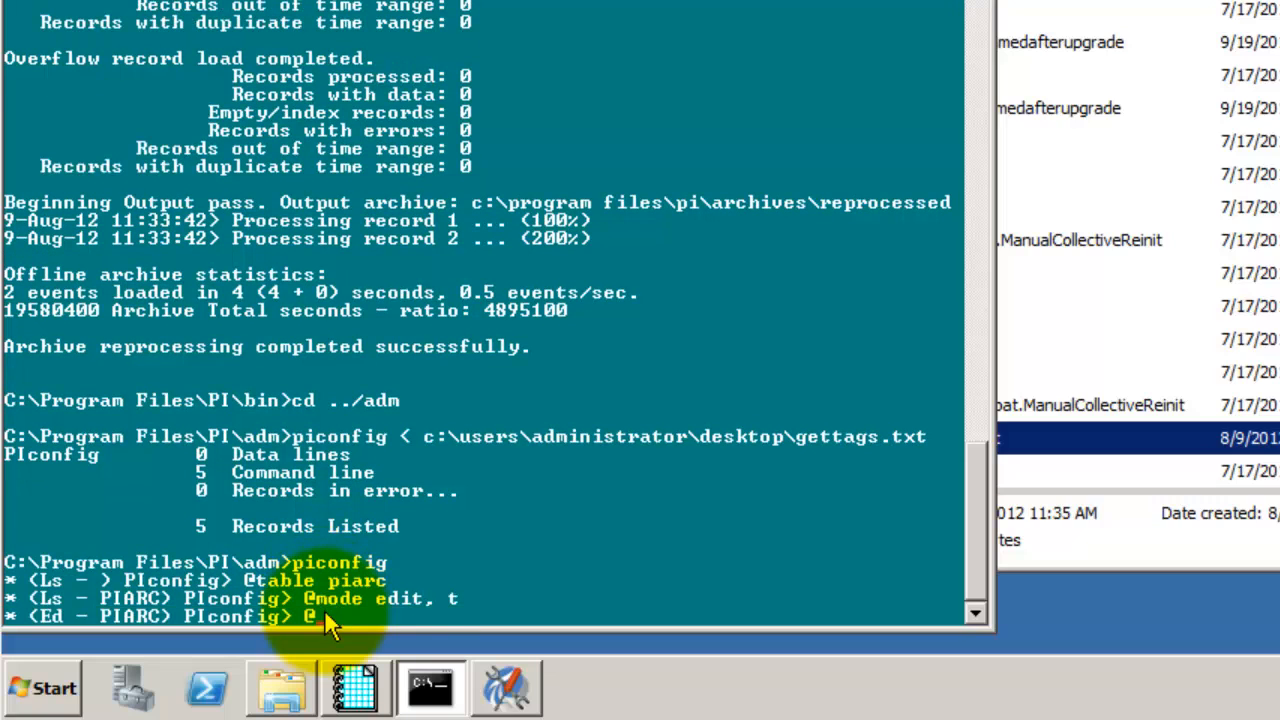
{"action": "type", "text": "istr tag, time"}
{"action": "key", "text": "Return"}
{"action": "type", "text": "@modi"}
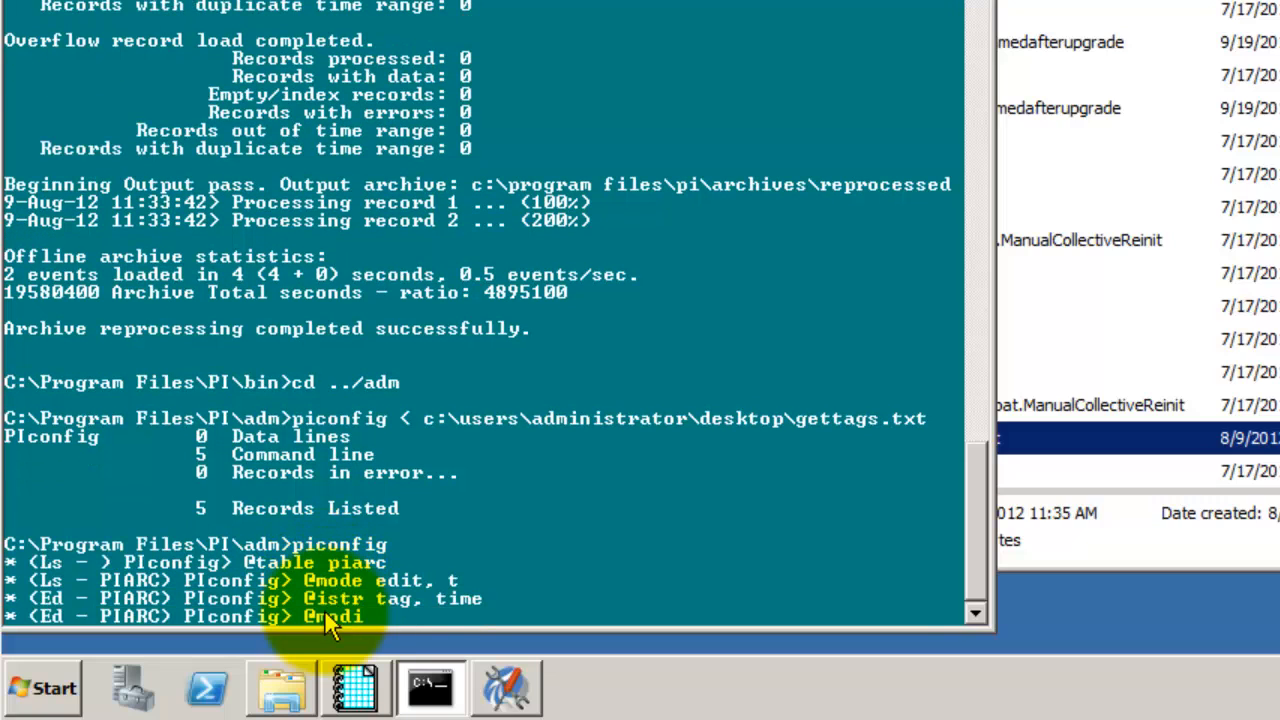
{"action": "type", "text": " mode = remove"}
{"action": "key", "text": "Return"}
{"action": "type", "text": "@input snap"}
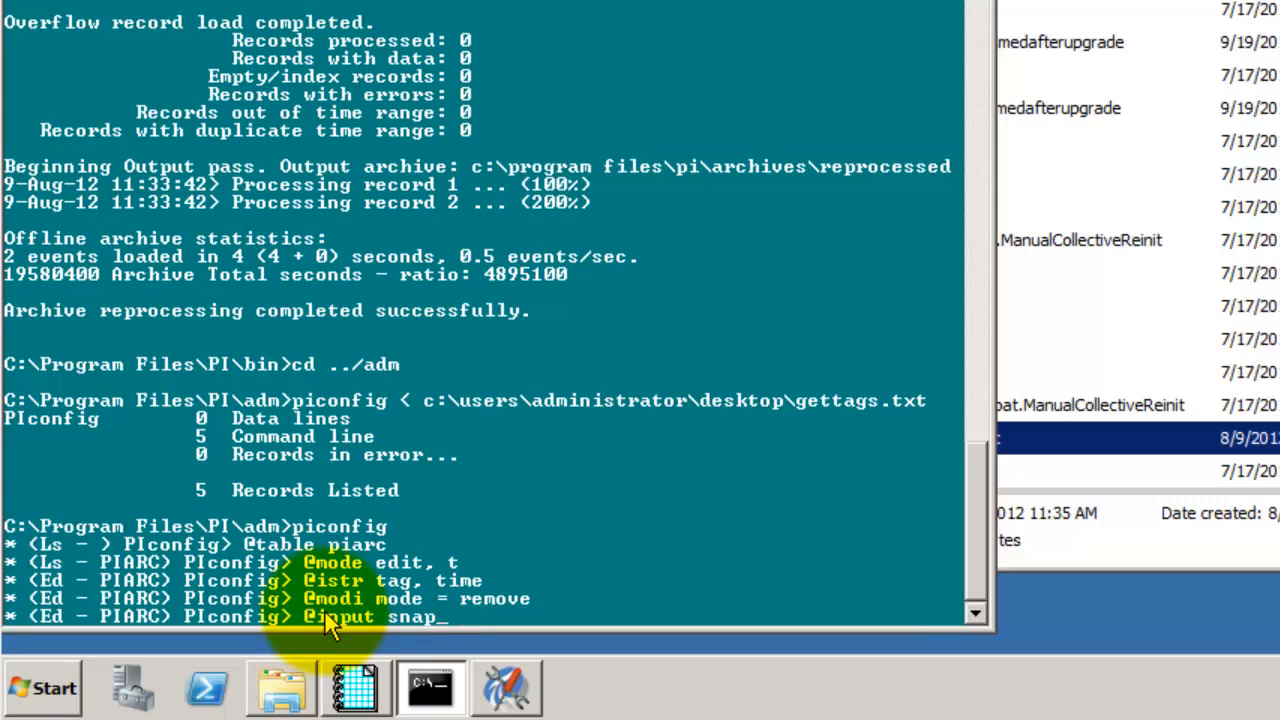
{"action": "type", "text": "_to_delete.txt"}
{"action": "key", "text": "Return"}
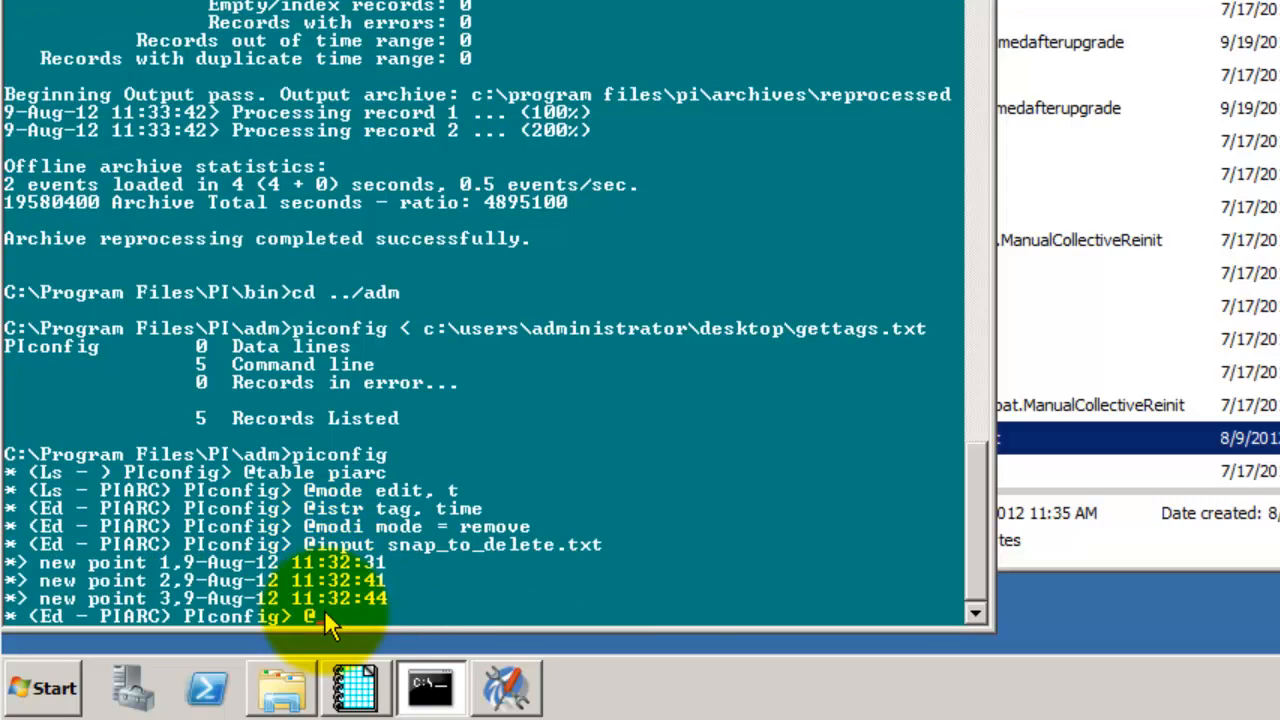
{"action": "type", "text": "@ends"}
{"action": "key", "text": "Return"}
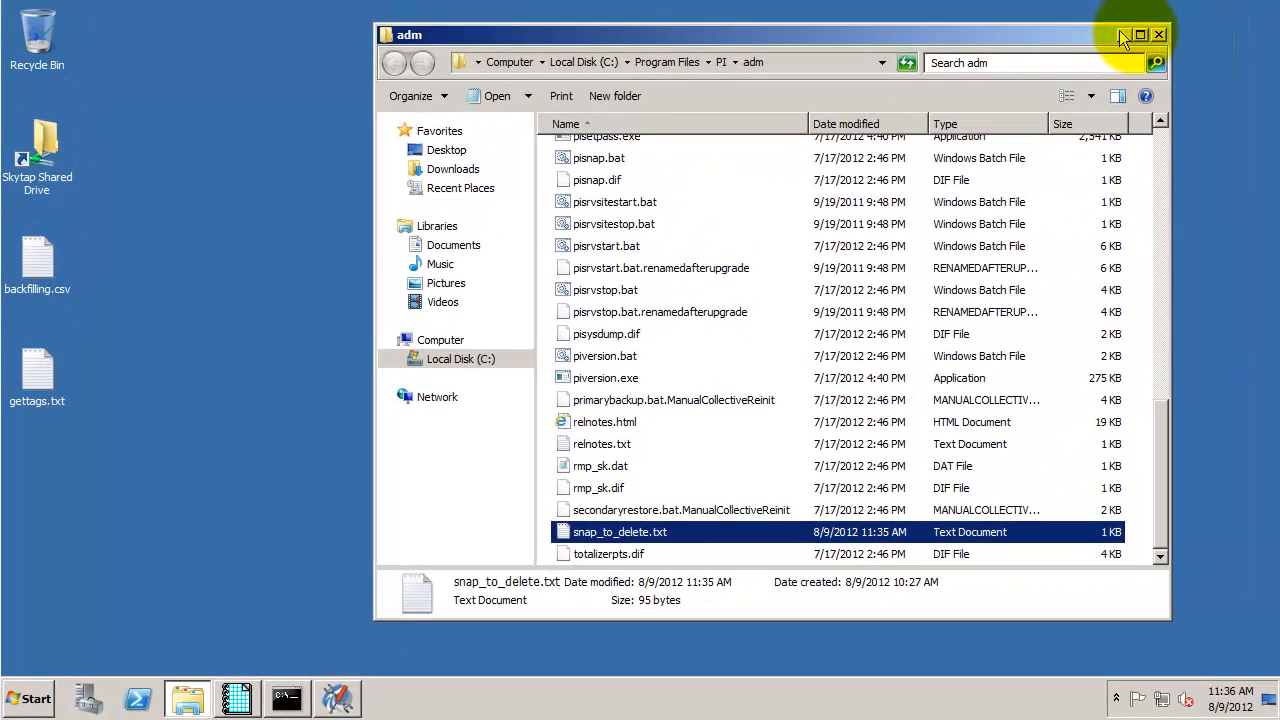
- Close the adm folder, inspect the backfilling sheet of backfilling.csv in Excel and its CSV (Comma delimited) save type, cancelling the save
{"action": "left_click", "coordinate": [1161, 36]}
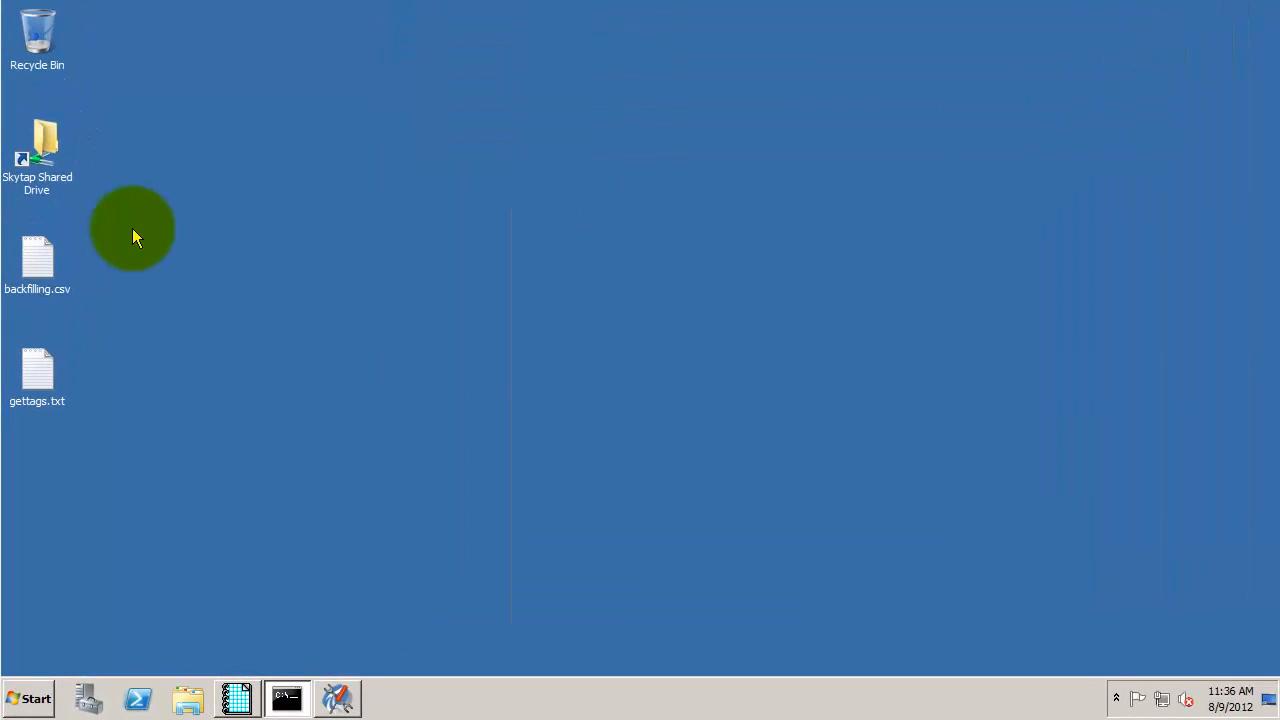
{"action": "double_click", "coordinate": [20, 259]}
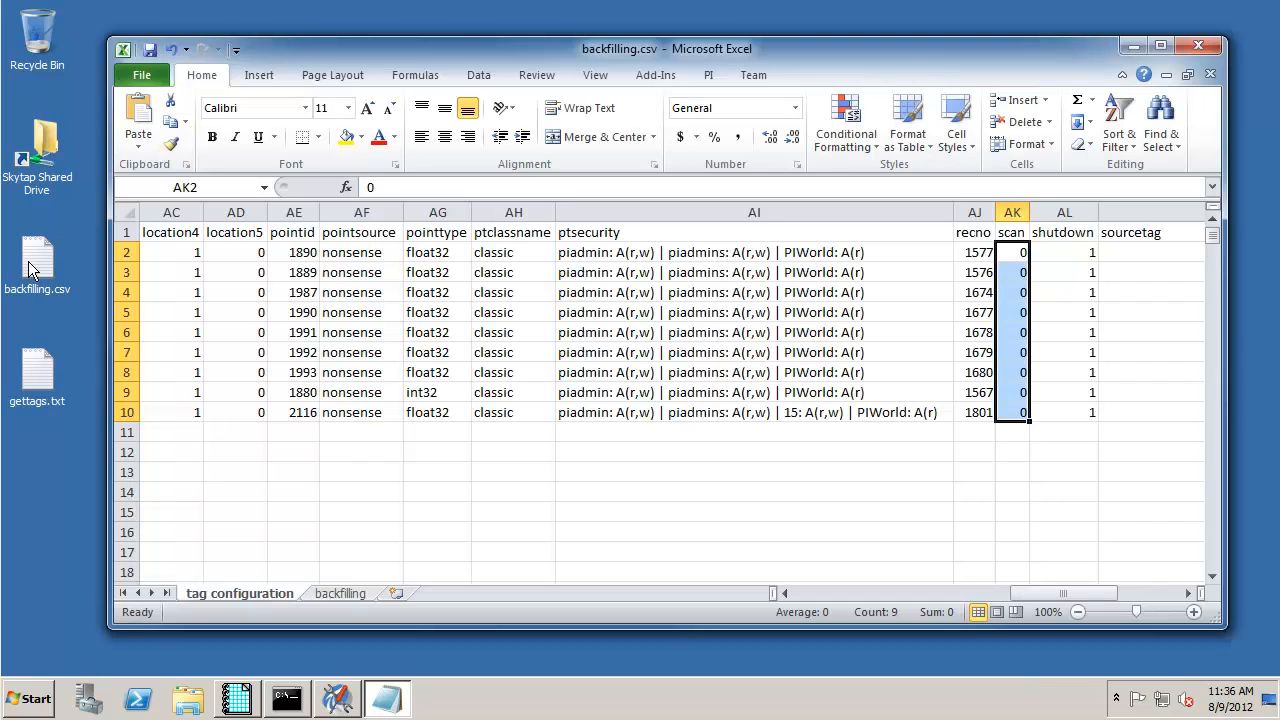
{"action": "left_click", "coordinate": [340, 593]}
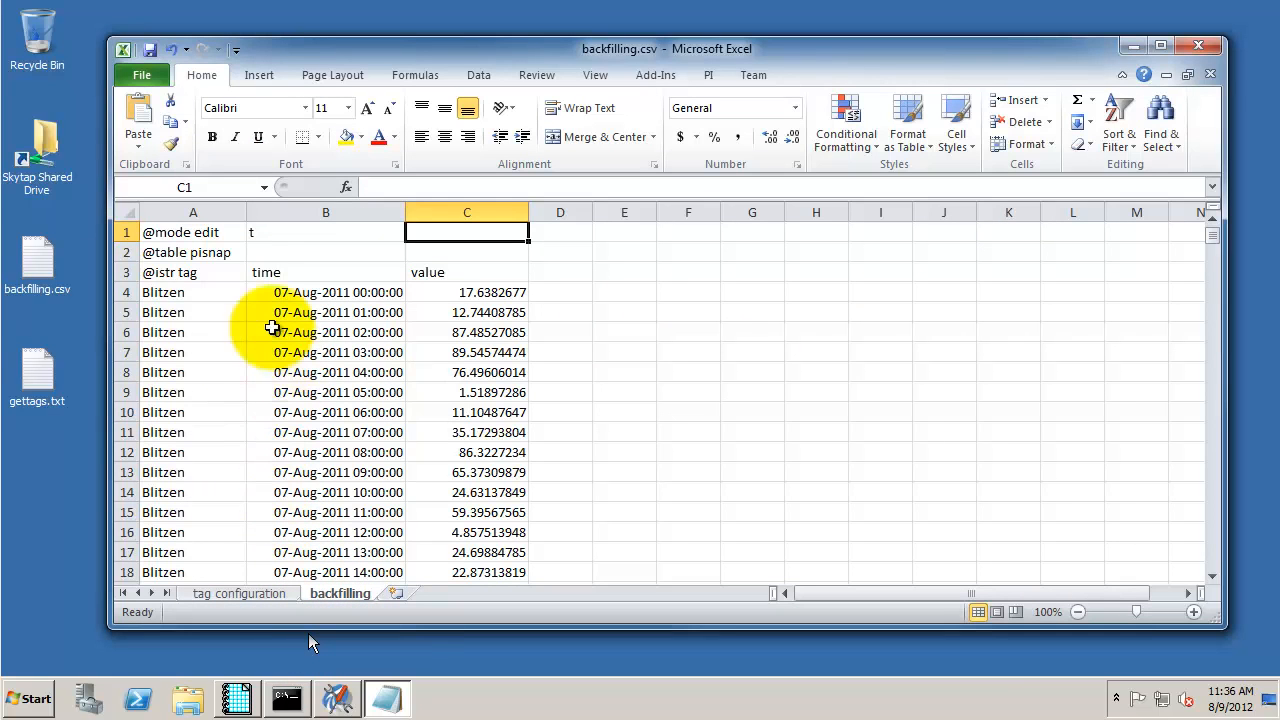
{"action": "left_click", "coordinate": [148, 78]}
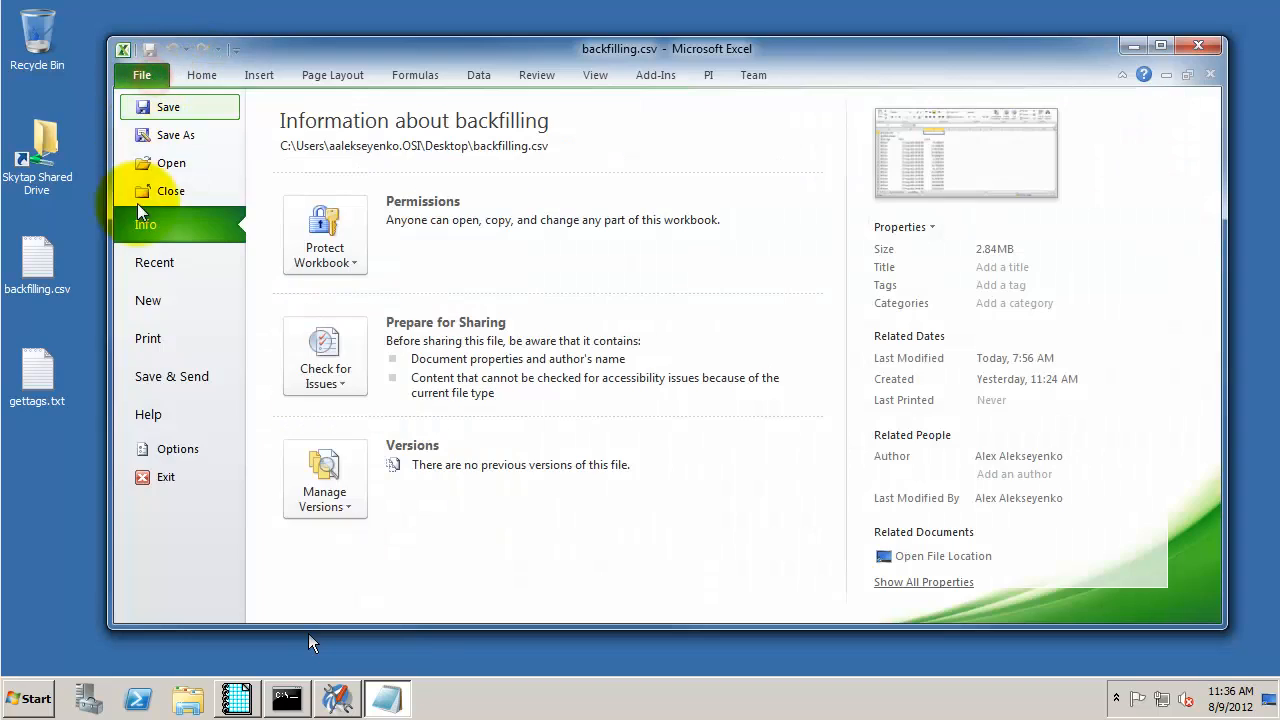
{"action": "left_click", "coordinate": [150, 106]}
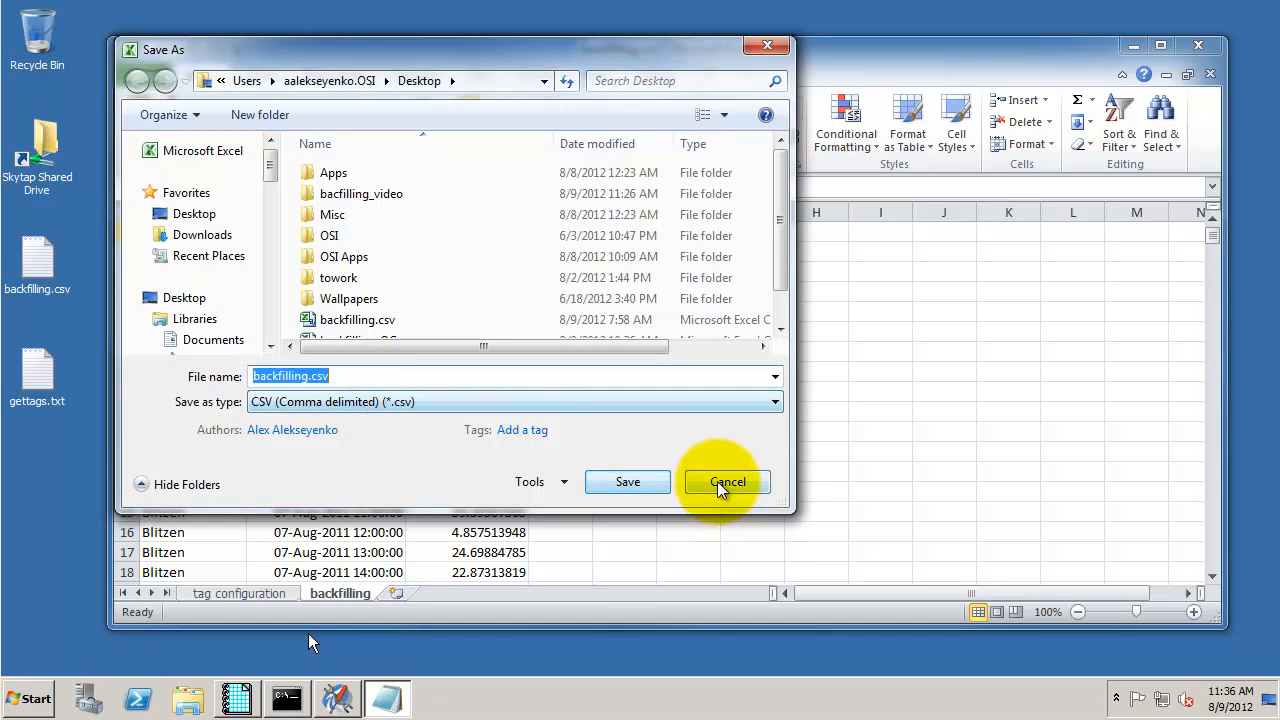
{"action": "left_click", "coordinate": [718, 484]}
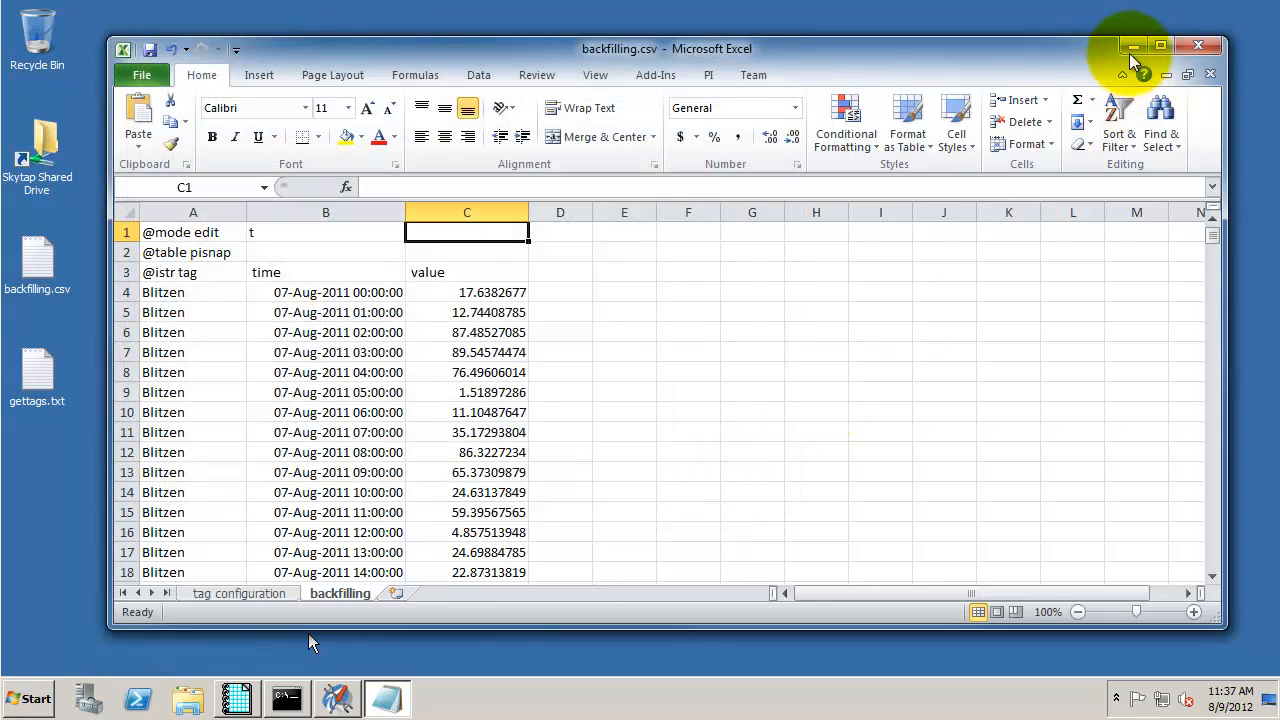
- Minimize Excel and examine the three piconfig header lines above the data in backfilling.csv in Notepad
{"action": "left_click", "coordinate": [1130, 48]}
{"action": "left_click", "coordinate": [594, 323]}
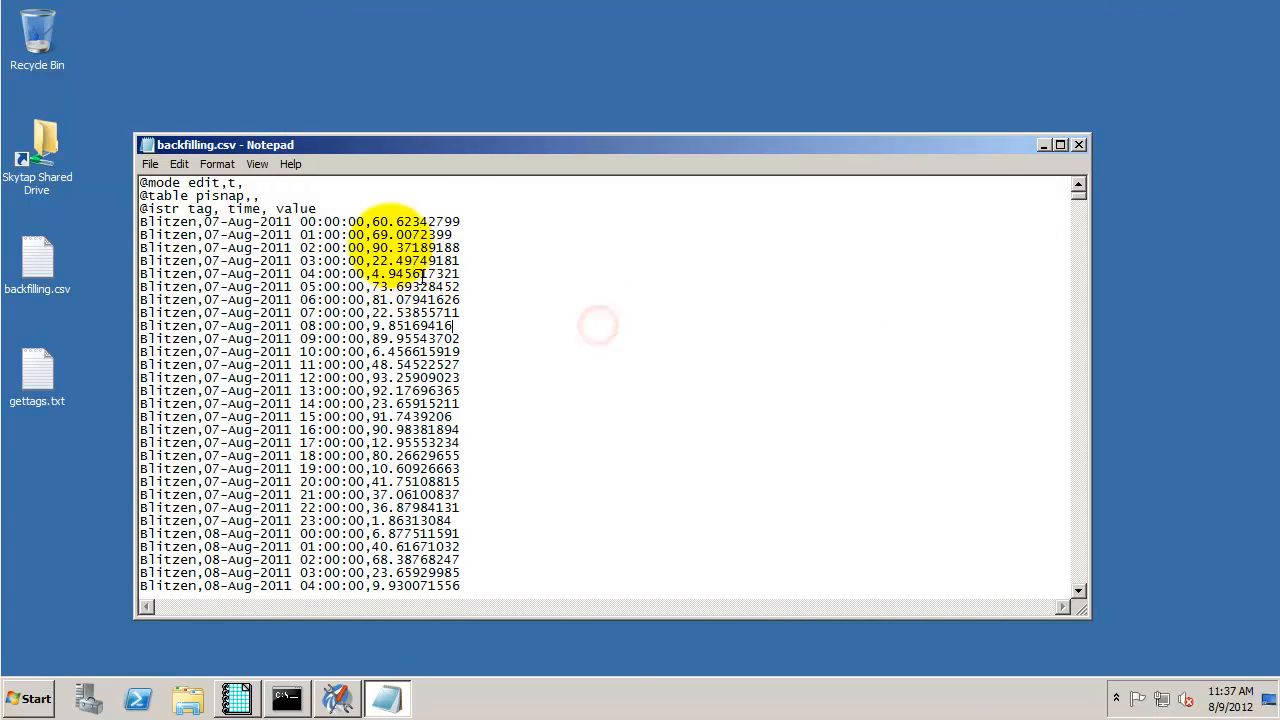
{"action": "left_click_drag", "start_coordinate": [335, 207], "coordinate": [125, 158]}
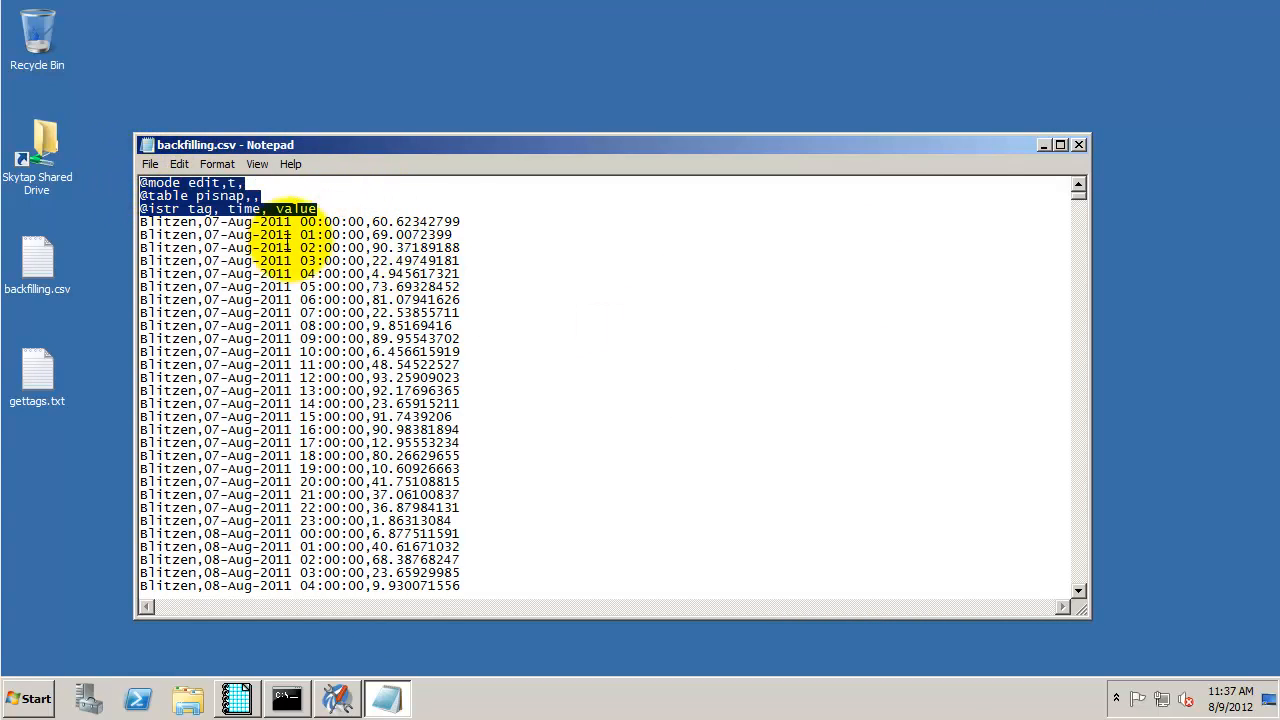
{"action": "left_click", "coordinate": [331, 208]}
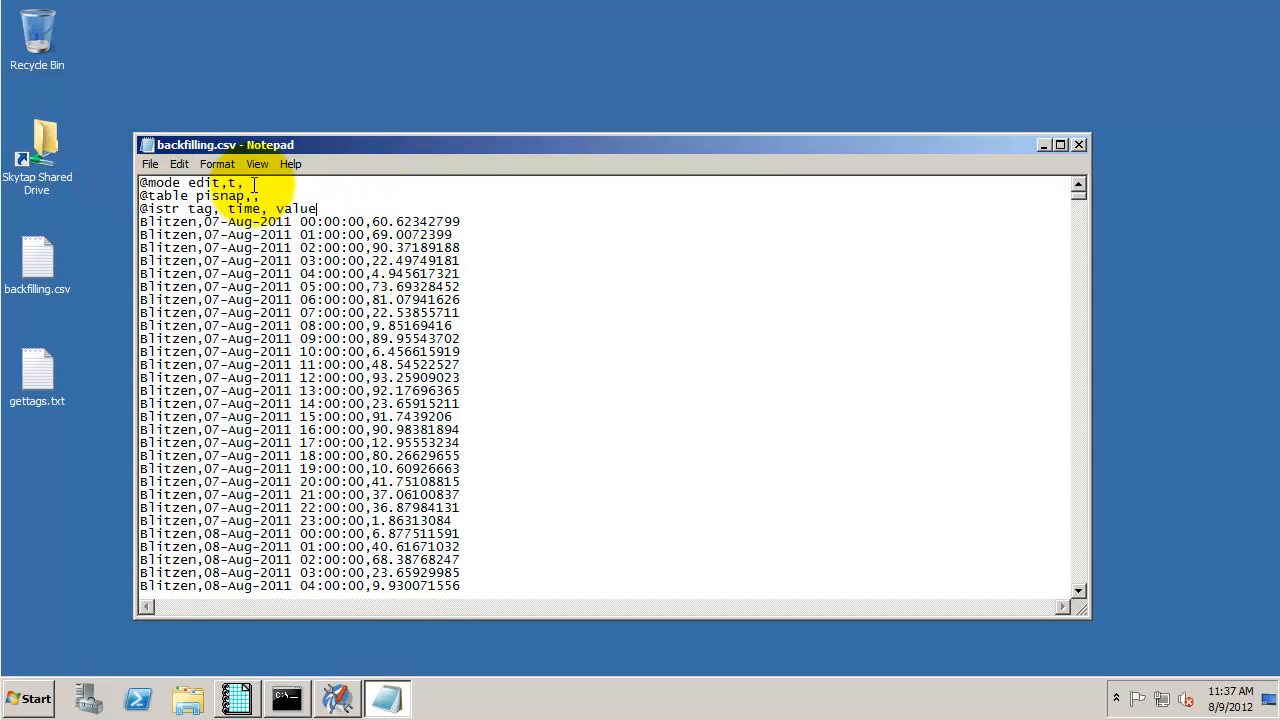
{"action": "left_click_drag", "start_coordinate": [320, 208], "coordinate": [140, 208]}
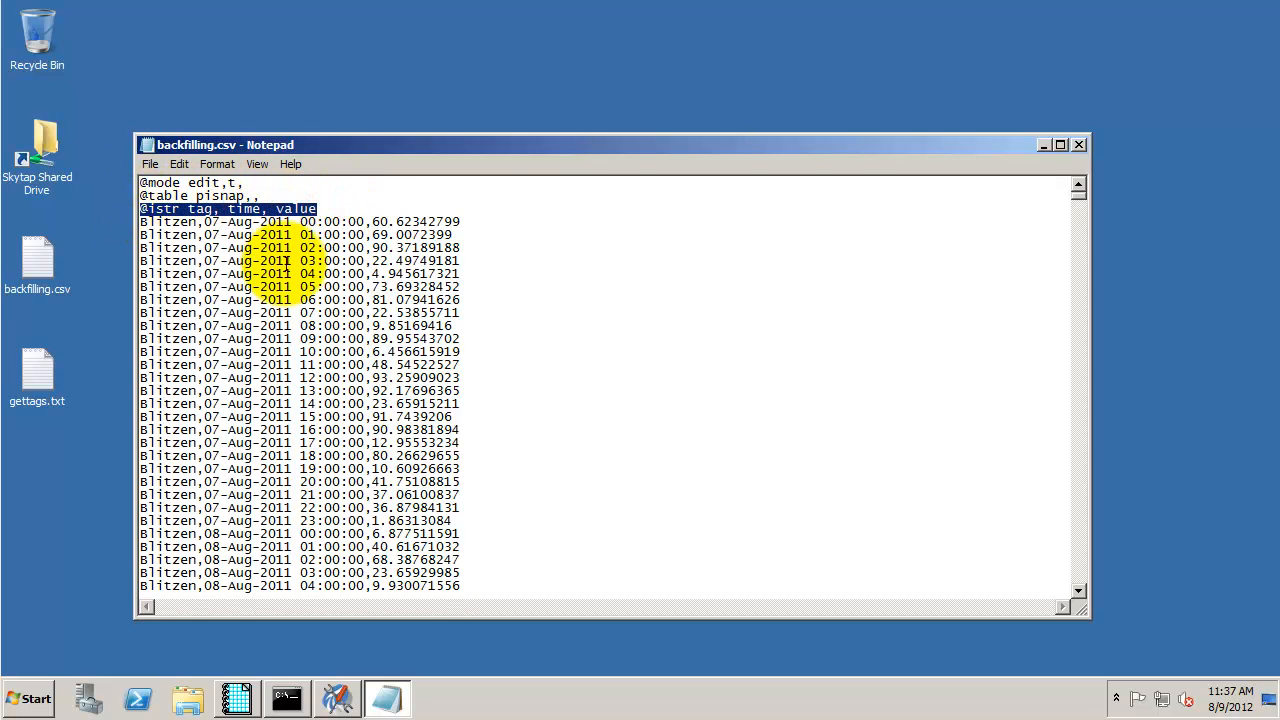
{"action": "left_click", "coordinate": [1080, 145]}
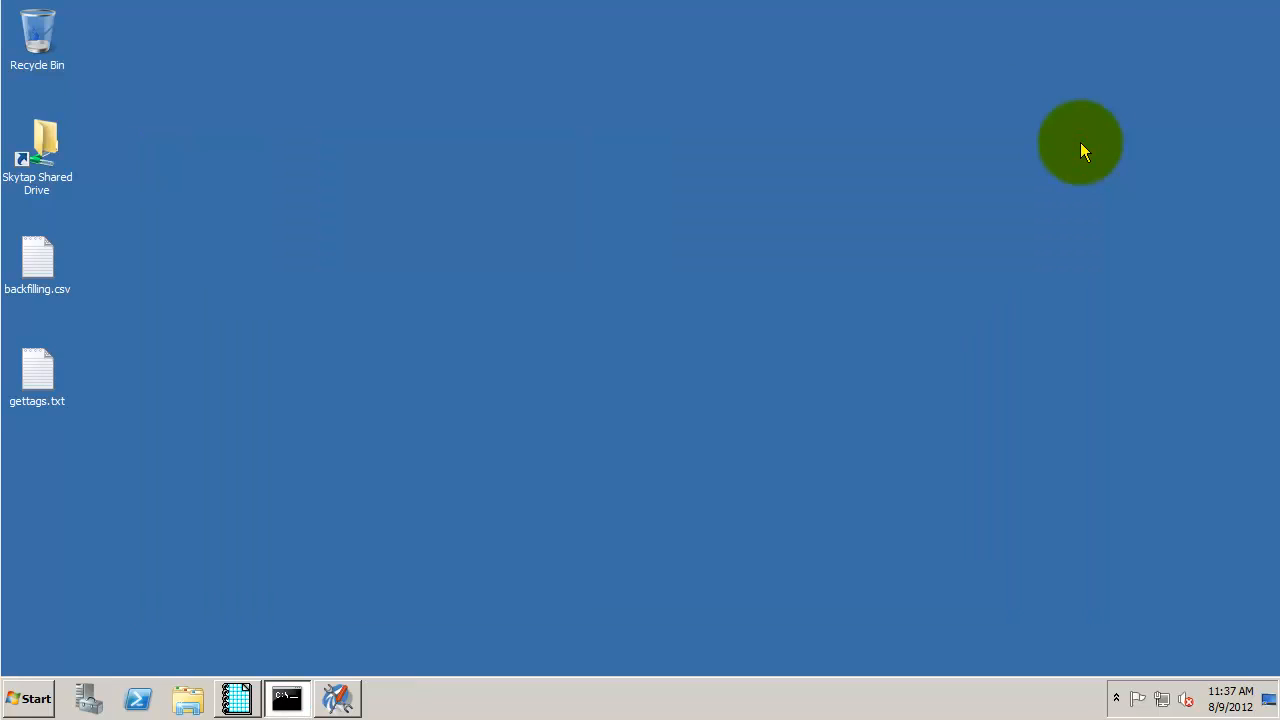
{"action": "left_click", "coordinate": [27, 392]}
{"action": "left_click", "coordinate": [37, 255]}
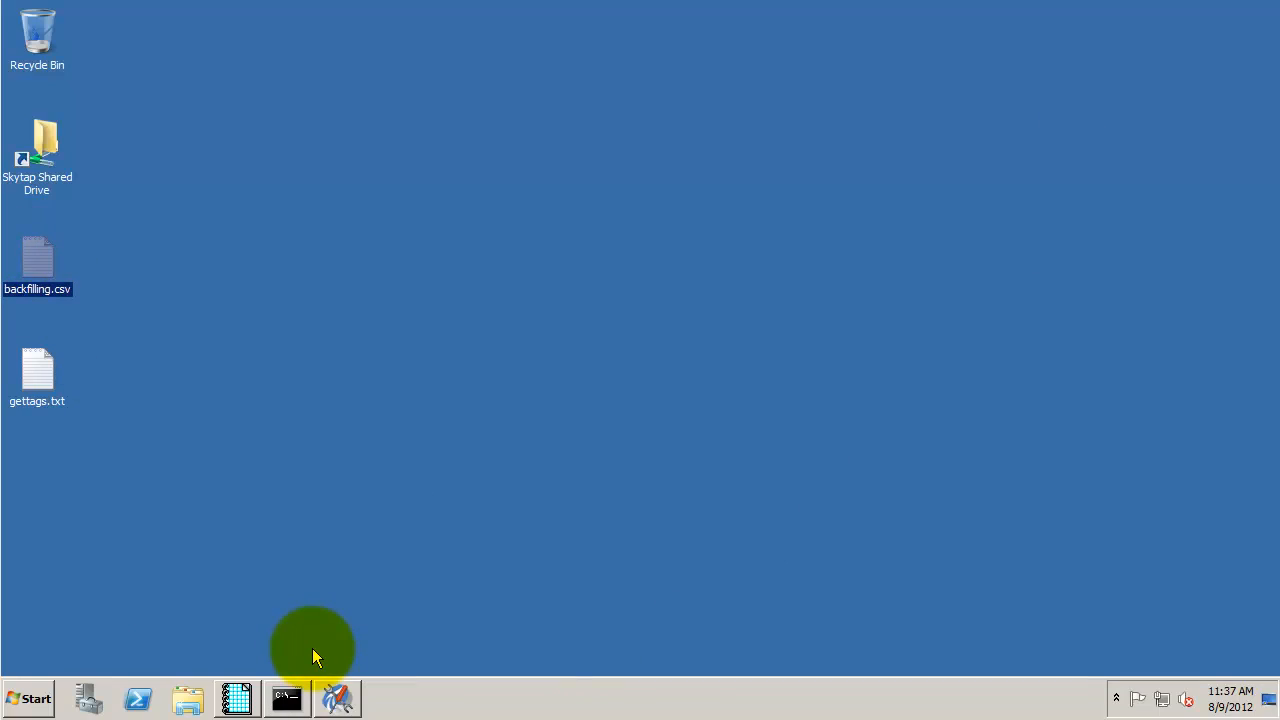
{"action": "left_click", "coordinate": [288, 692]}
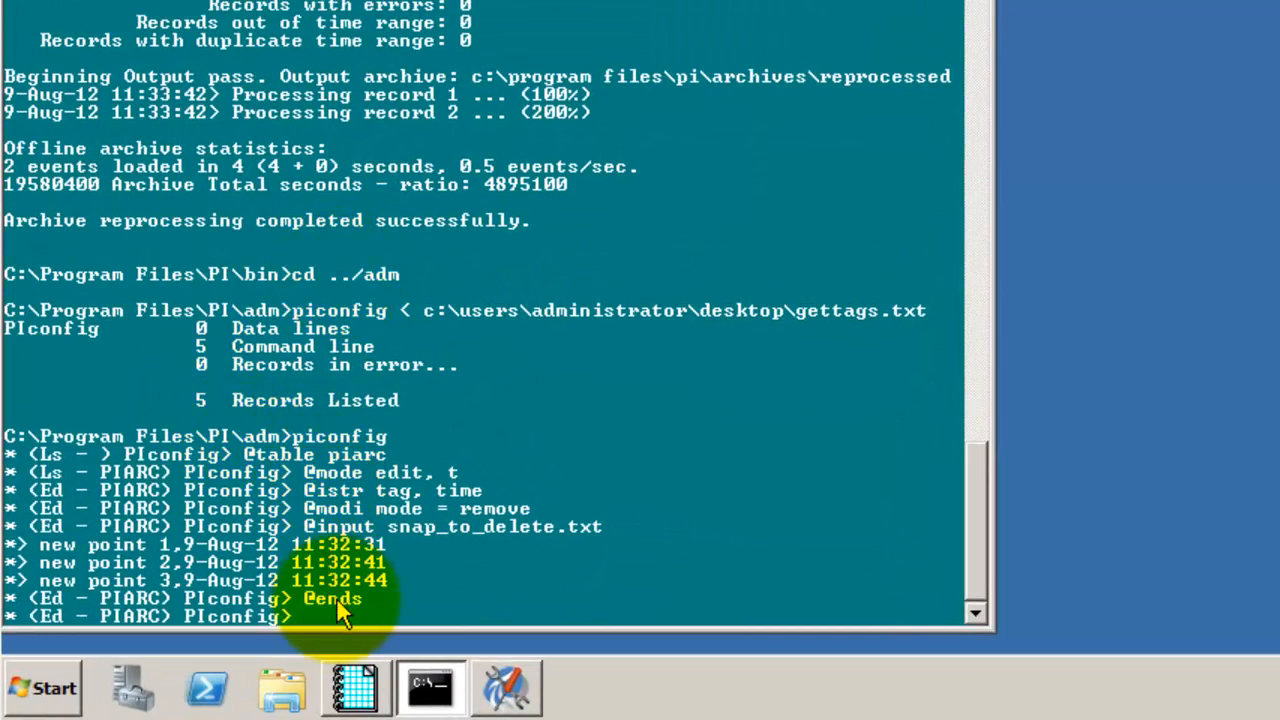
{"action": "left_click", "coordinate": [336, 617]}
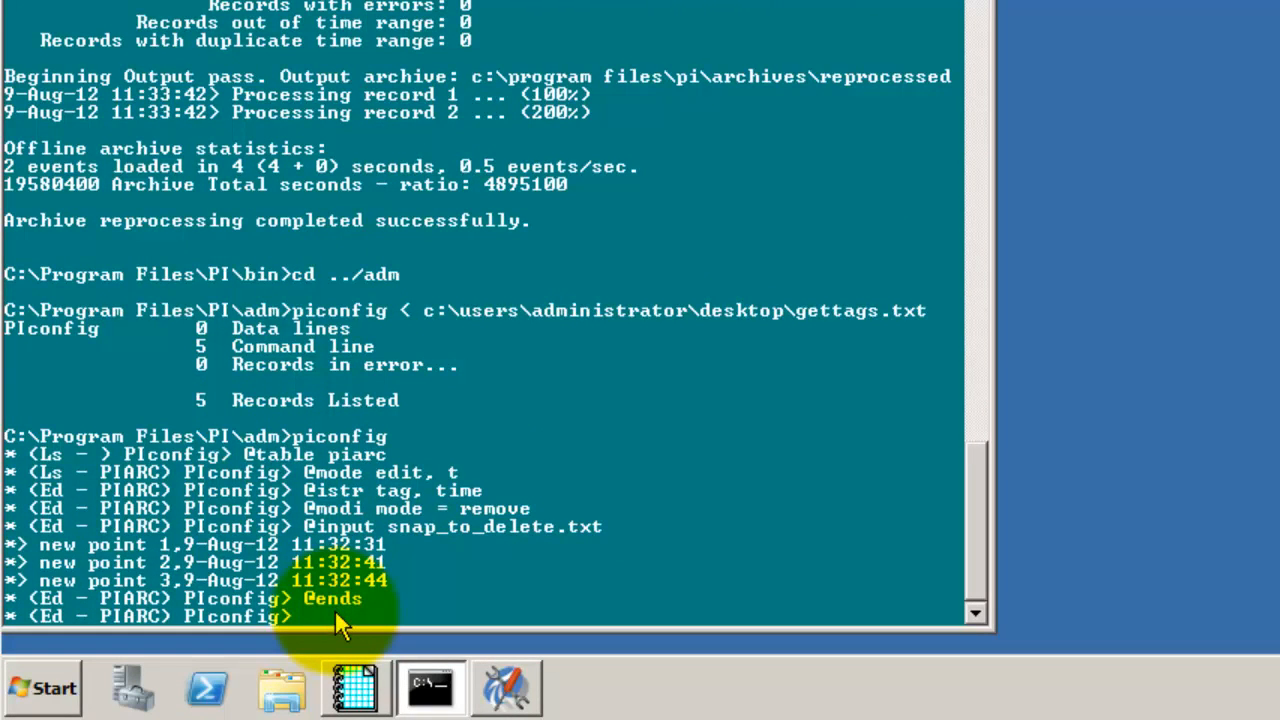
{"action": "type", "text": "@bye"}
{"action": "key", "text": "Return"}
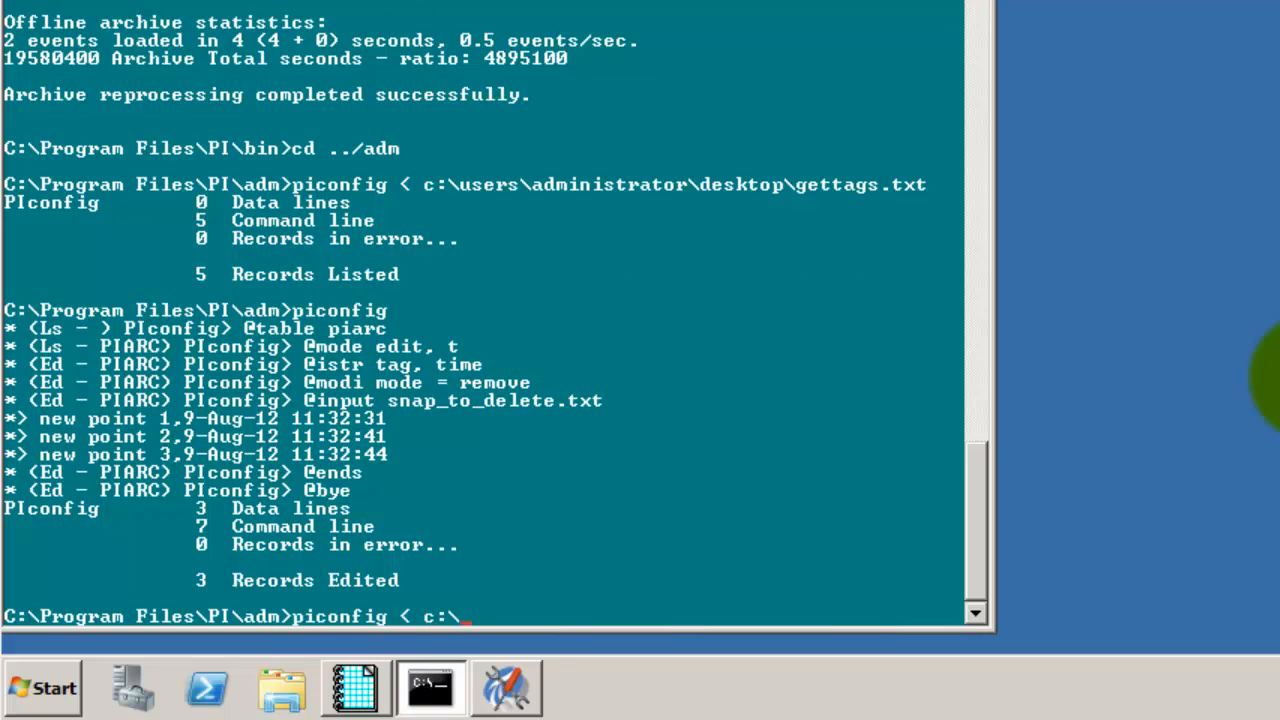
- Load the backfill data by running piconfig < c:\users\administrator\desktop\backfilling.csv from the adm folder
{"action": "type", "text": "piconfig < c:\\users\\administrator\\deskto"}
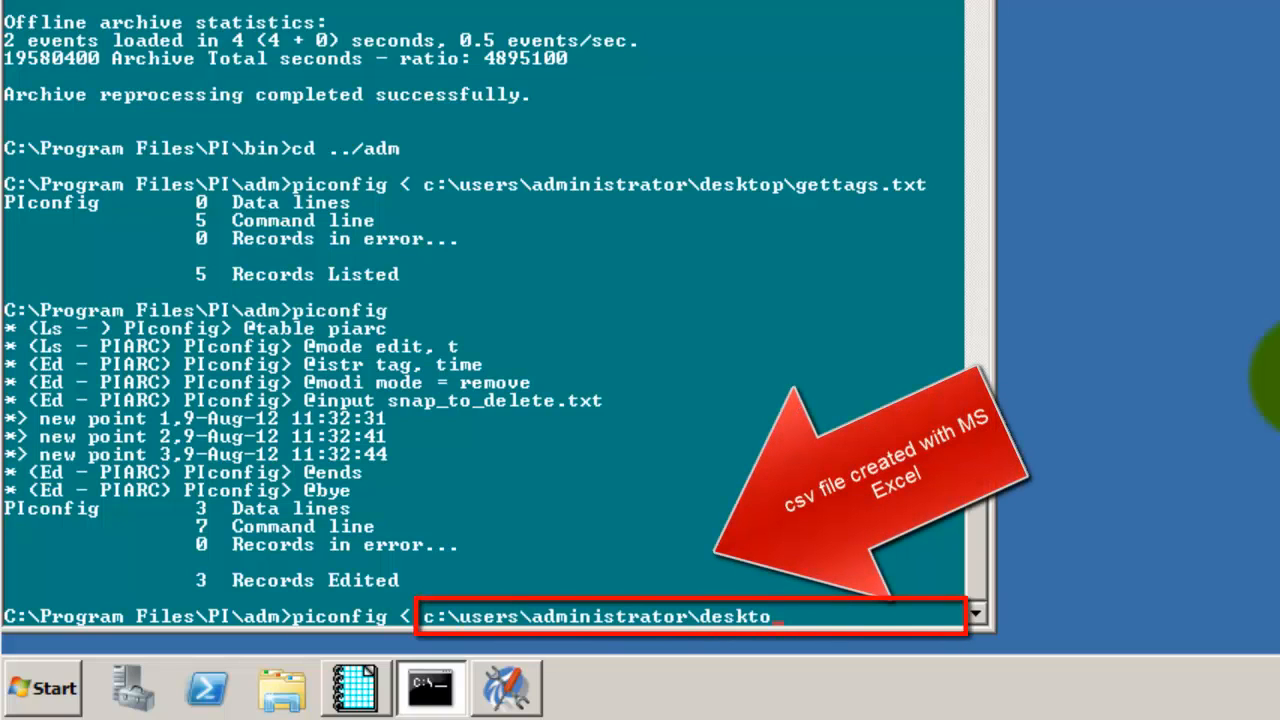
{"action": "type", "text": "p\\backfilling.csv"}
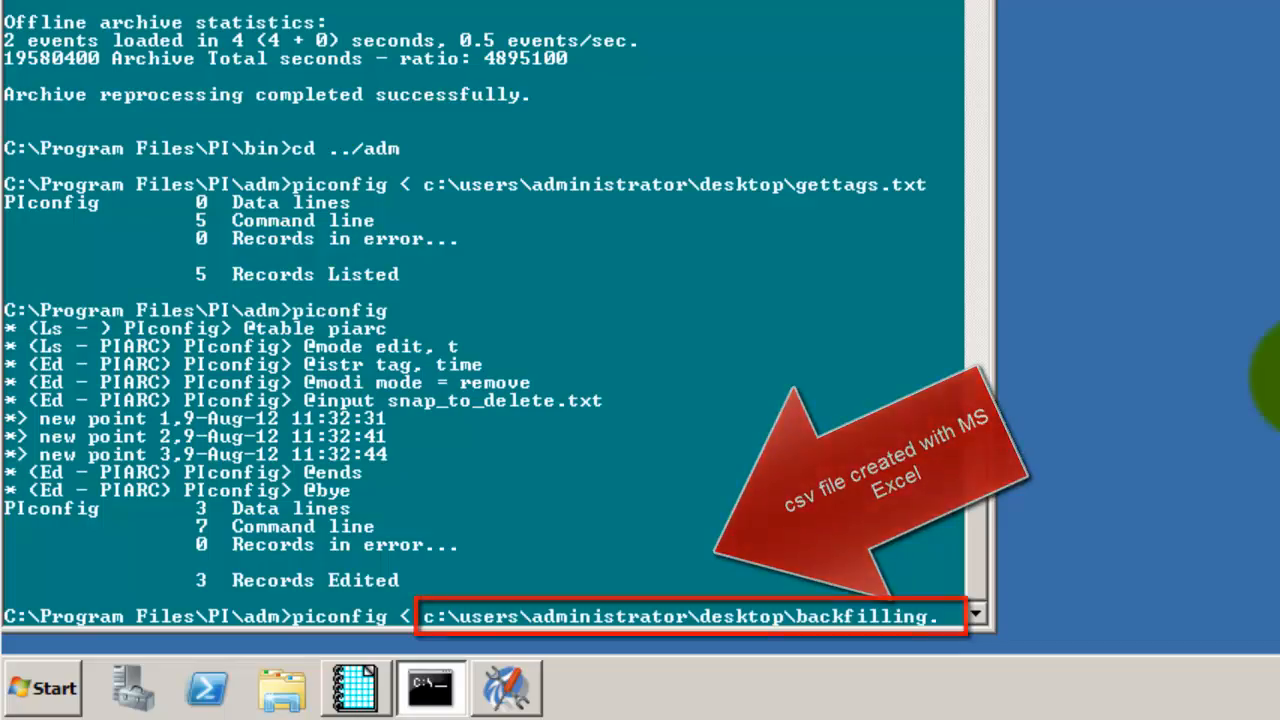
{"action": "key", "text": "Return"}
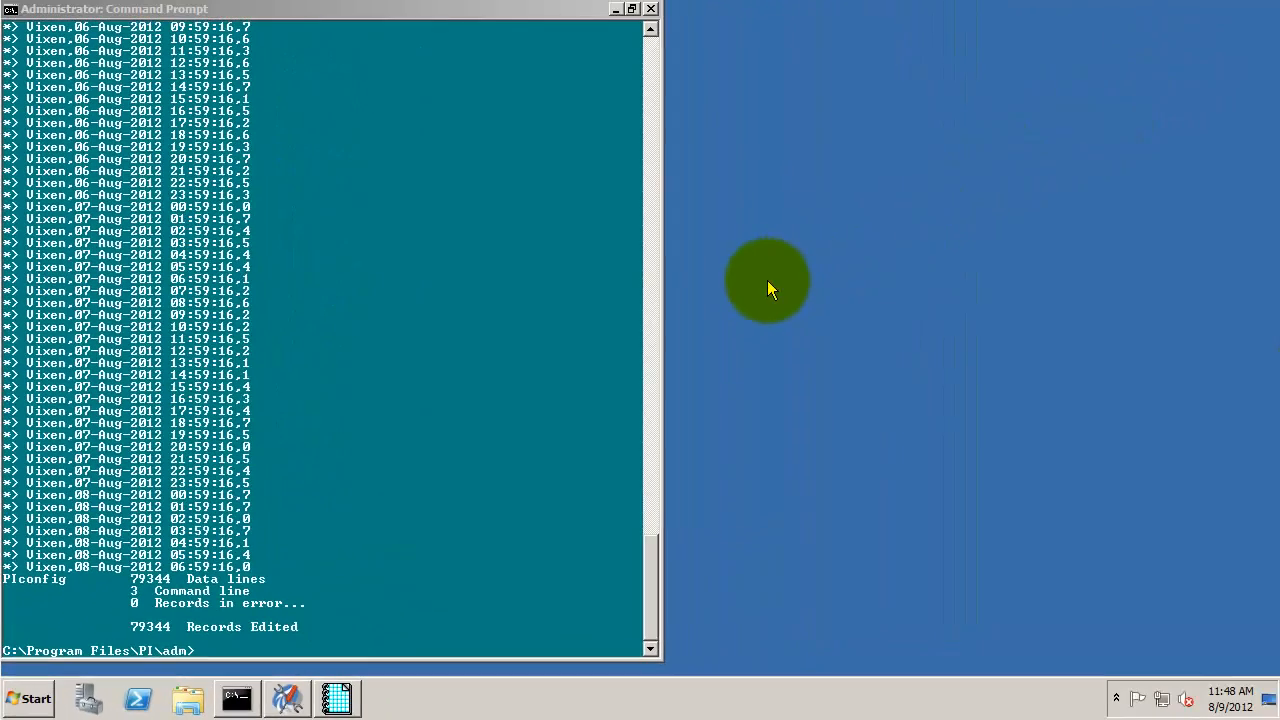
- Switch to PI ProcessBook and repeatedly widen the backfilling trend's time range to examine the tags' historical data over several months
{"action": "left_click", "coordinate": [343, 698]}
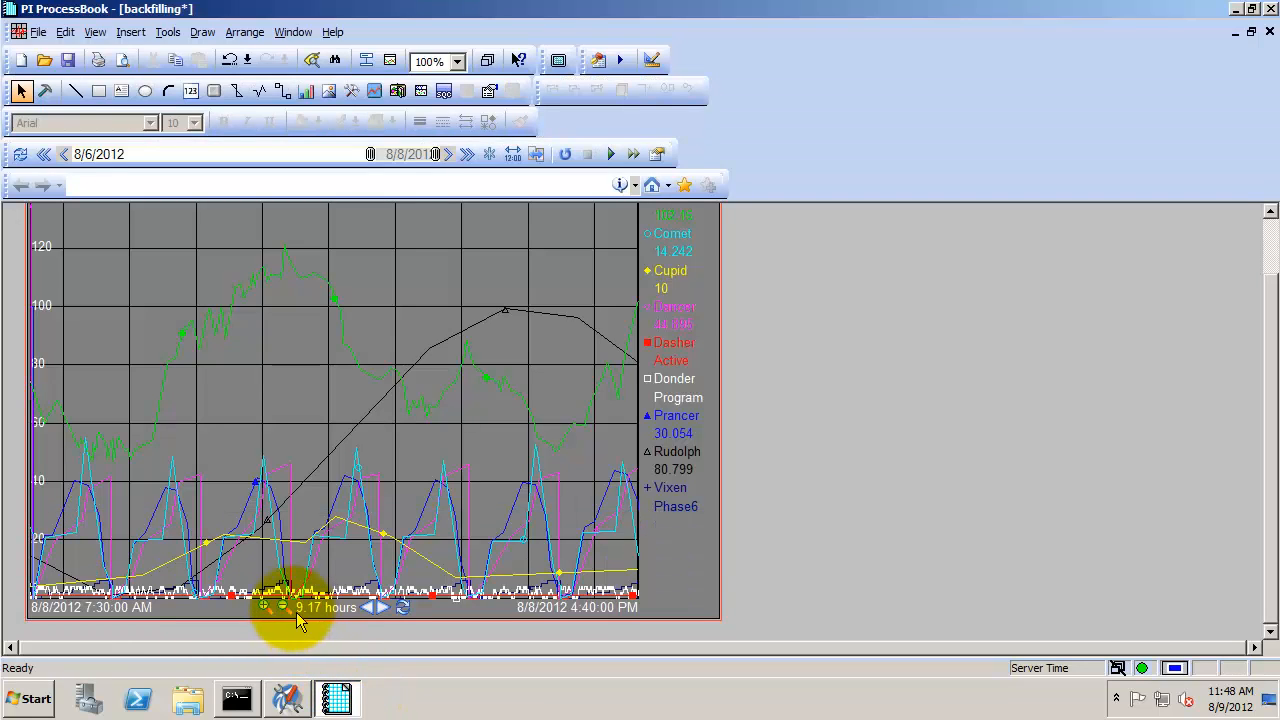
{"action": "left_click", "coordinate": [284, 607]}
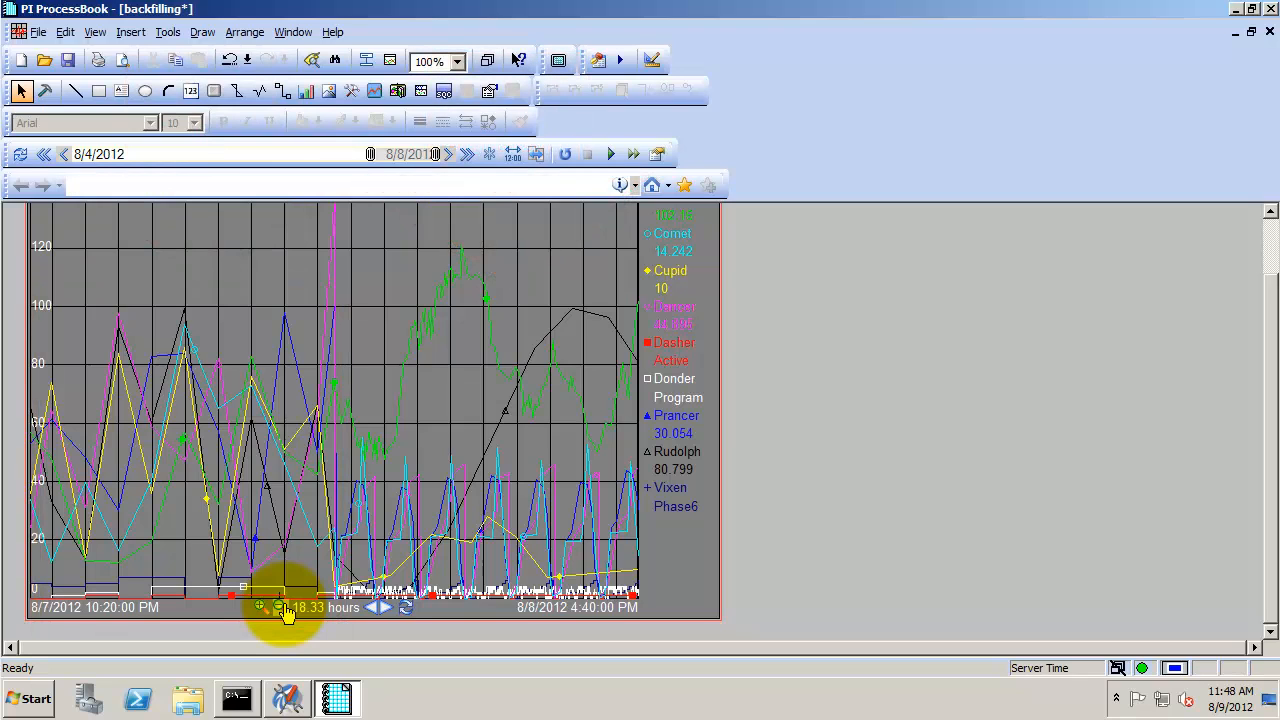
{"action": "left_click", "coordinate": [284, 608]}
{"action": "left_click", "coordinate": [284, 607]}
{"action": "left_click", "coordinate": [284, 607]}
{"action": "left_click", "coordinate": [284, 607]}
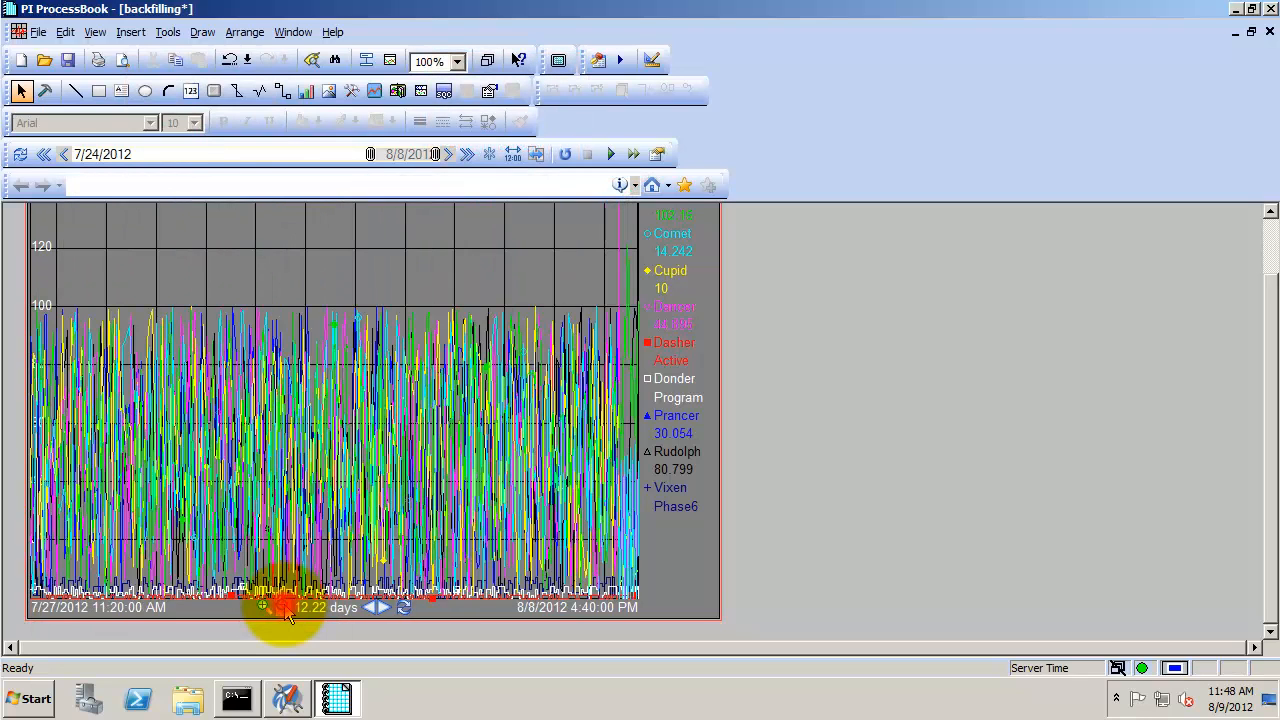
{"action": "left_click", "coordinate": [284, 607]}
{"action": "left_click", "coordinate": [284, 607]}
{"action": "left_click", "coordinate": [284, 607]}
{"action": "left_click", "coordinate": [284, 607]}
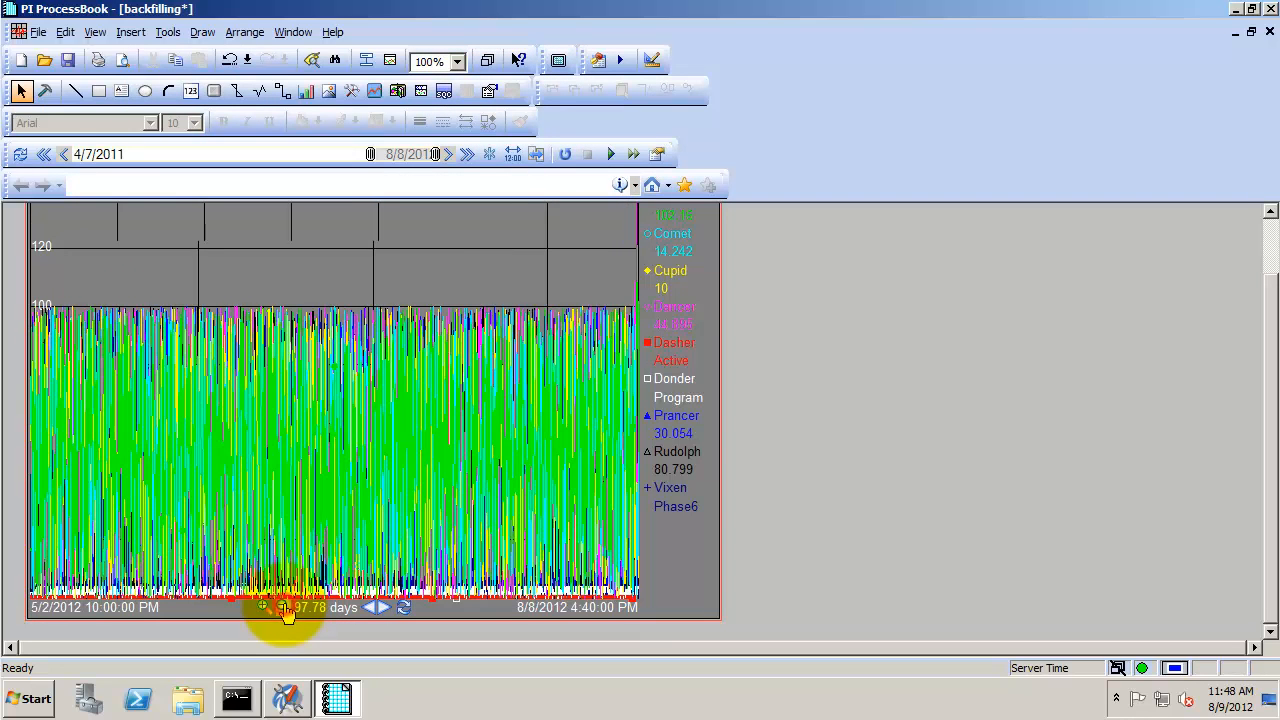